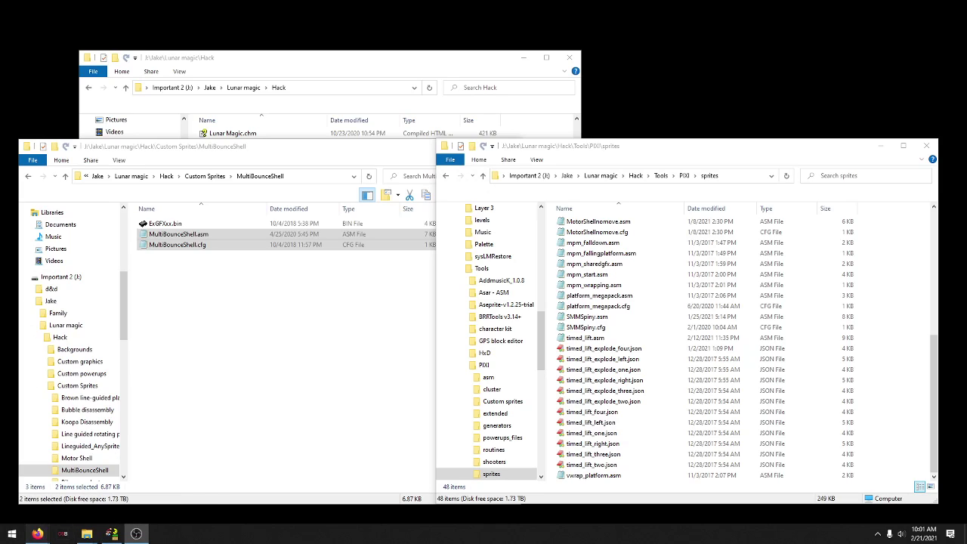
Switch to the browser to view the Multi-Bounce Shell details page on SMW Central, and minimize it again
mouse_move(37, 534)
click(151, 522)
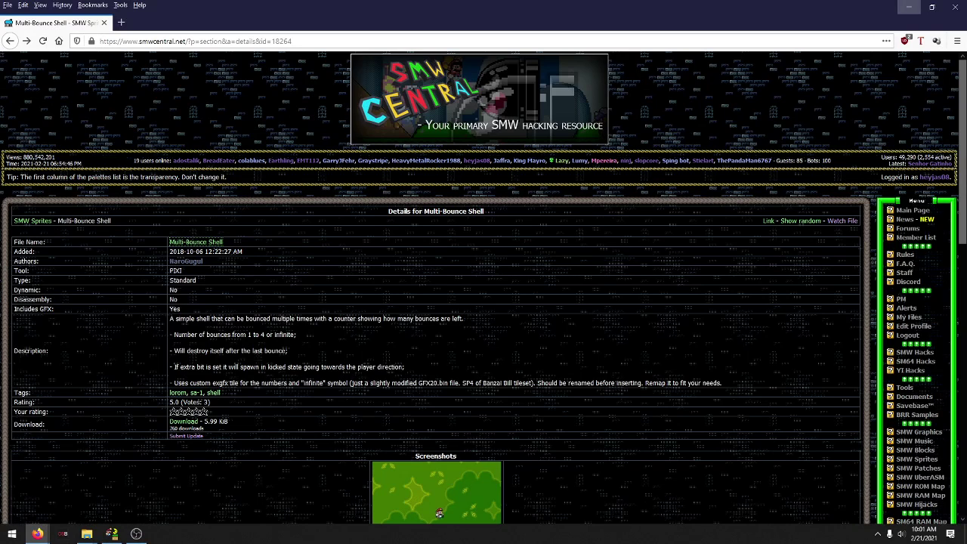
click(909, 6)
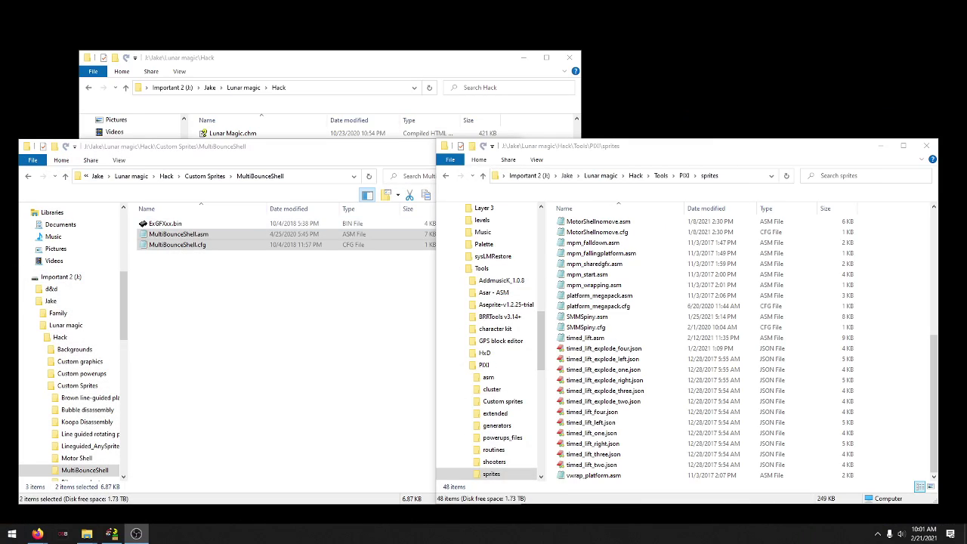
Copy MultiBounceShell.asm and MultiBounceShell.cfg from the MultiBounceShell folder into PIXI's sprites folder
click(264, 325)
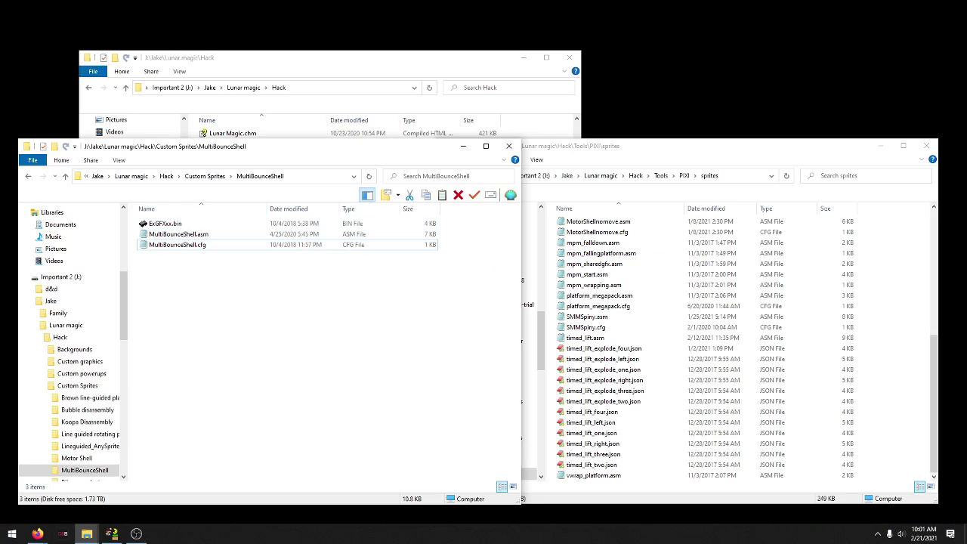
click(685, 175)
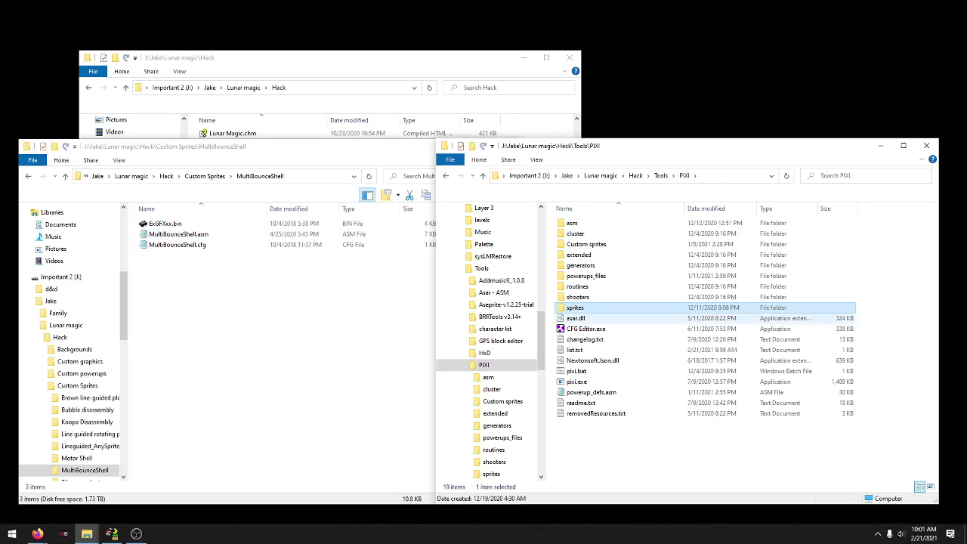
double_click(578, 308)
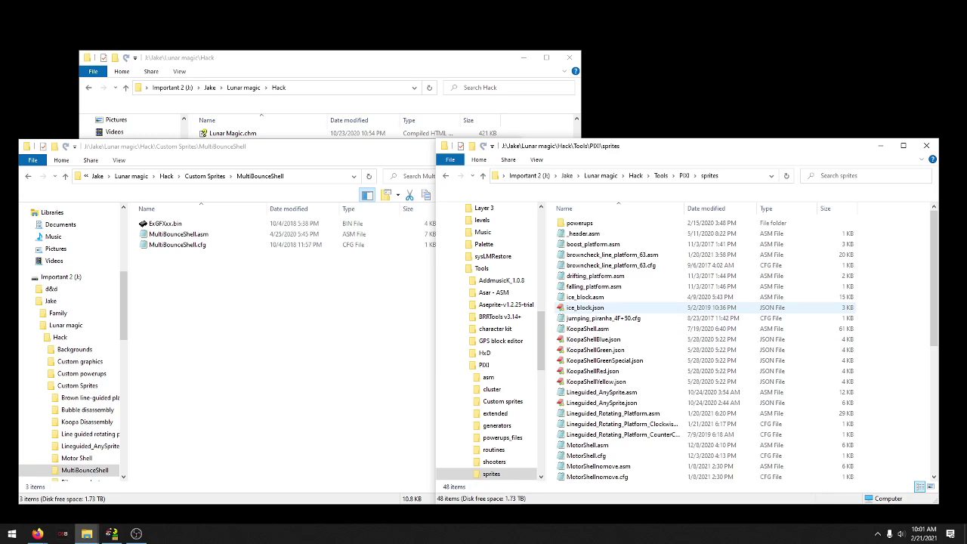
drag(246, 273, 877, 321)
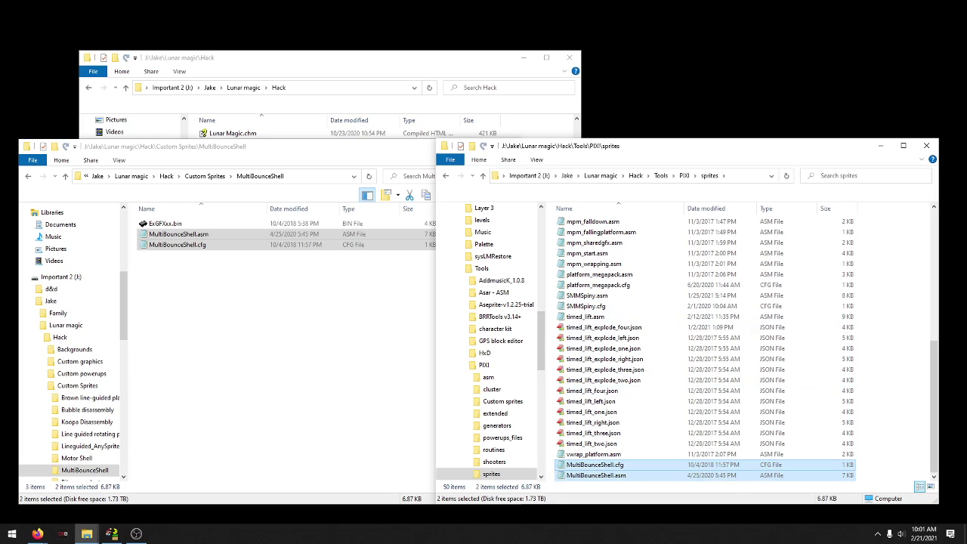
click(877, 325)
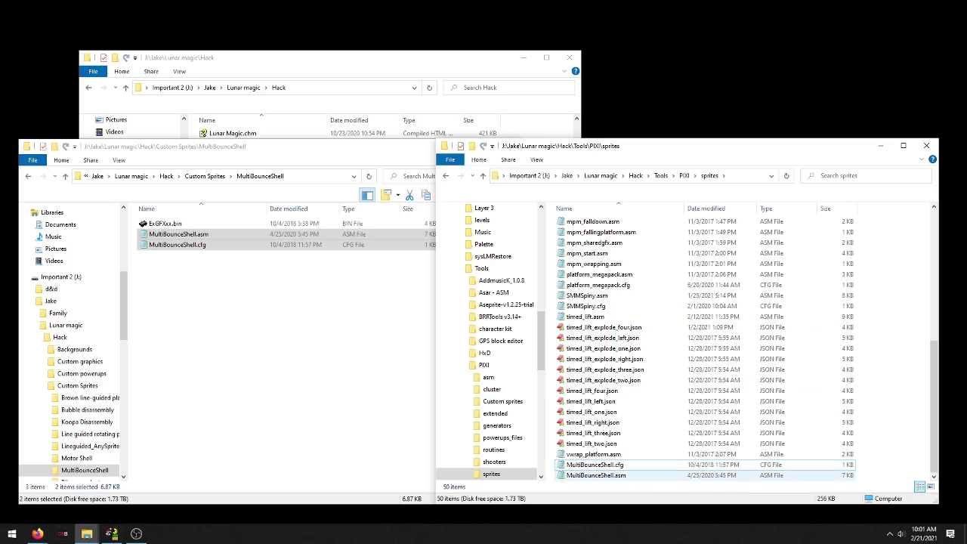
Open the copied MultiBounceShell.asm, examine its !NumberHits setting and the other defines, and close it without editing
double_click(597, 476)
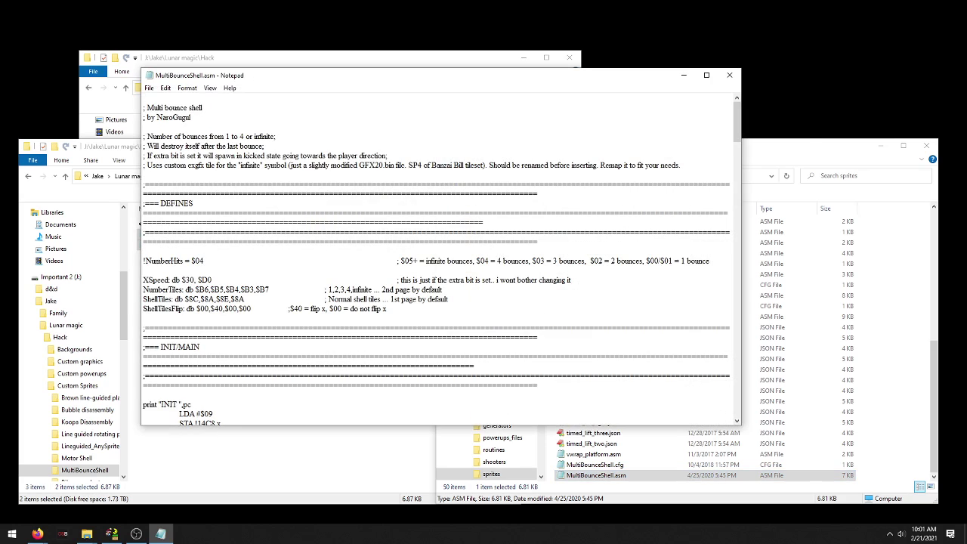
drag(586, 79, 759, 97)
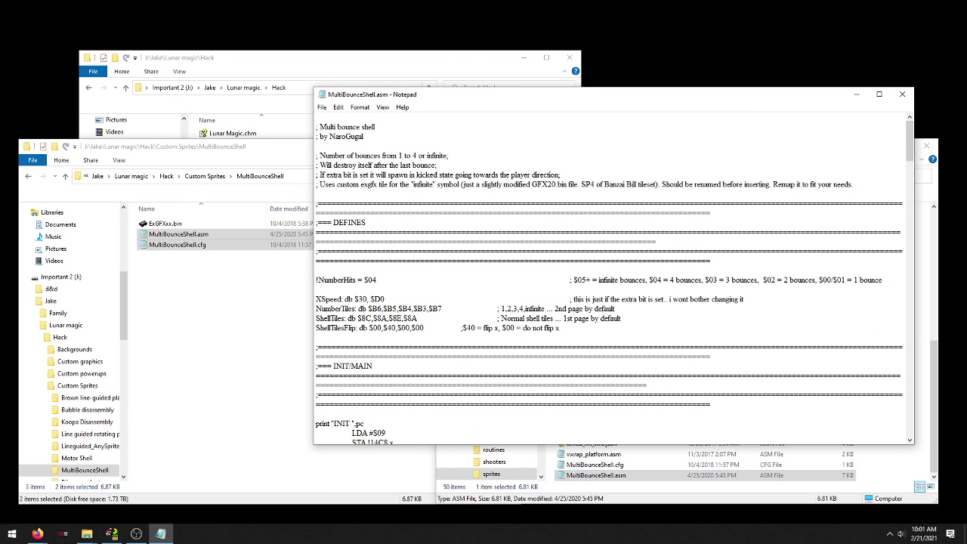
drag(323, 279, 352, 280)
click(389, 280)
scroll(614, 280, down, 2)
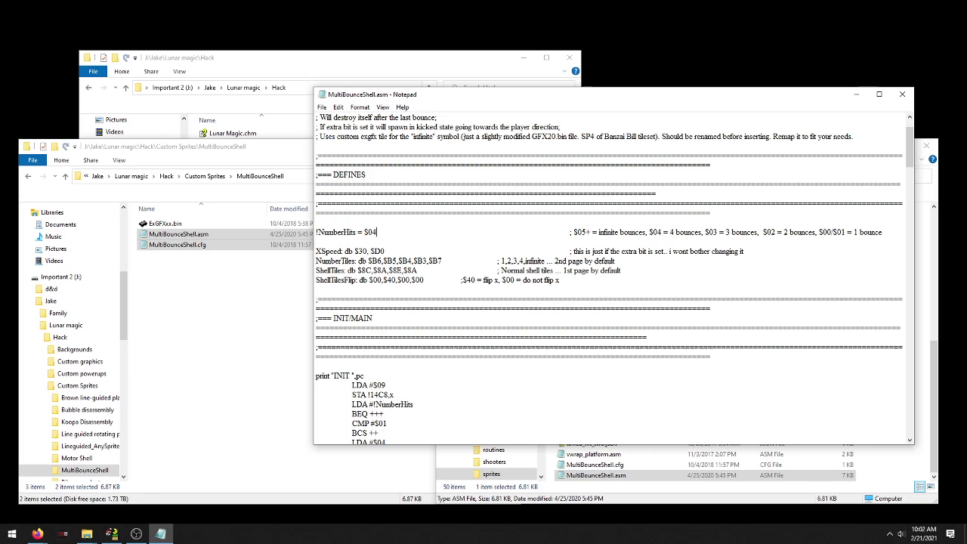
scroll(613, 280, up, 2)
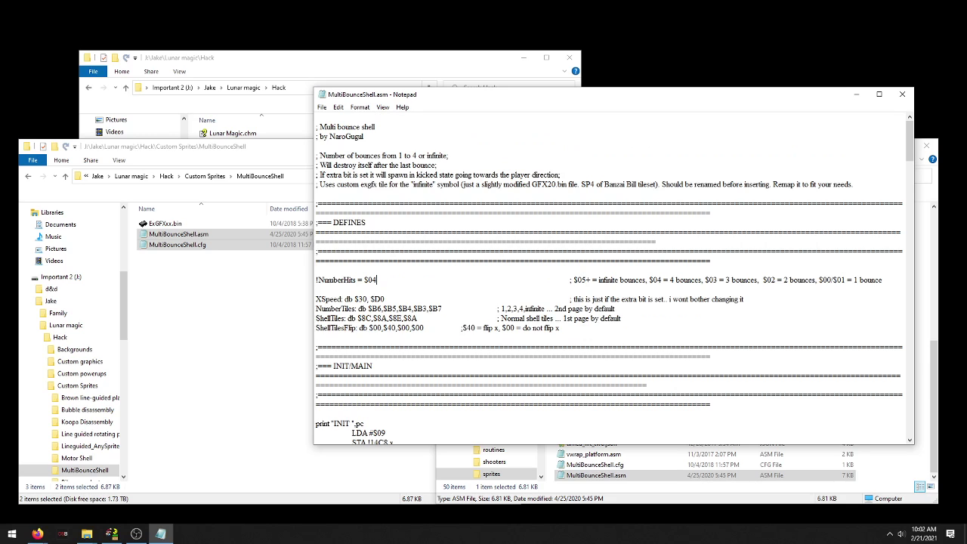
click(902, 94)
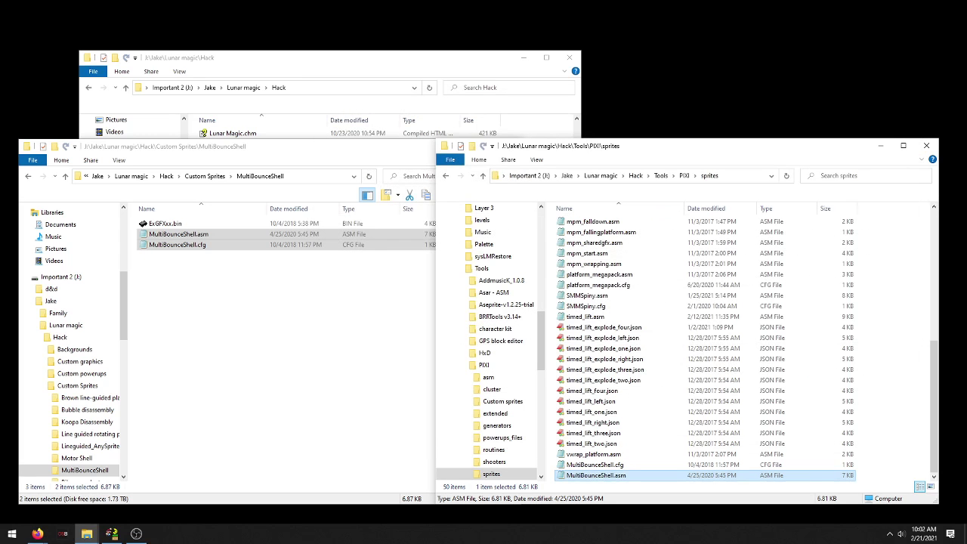
click(889, 436)
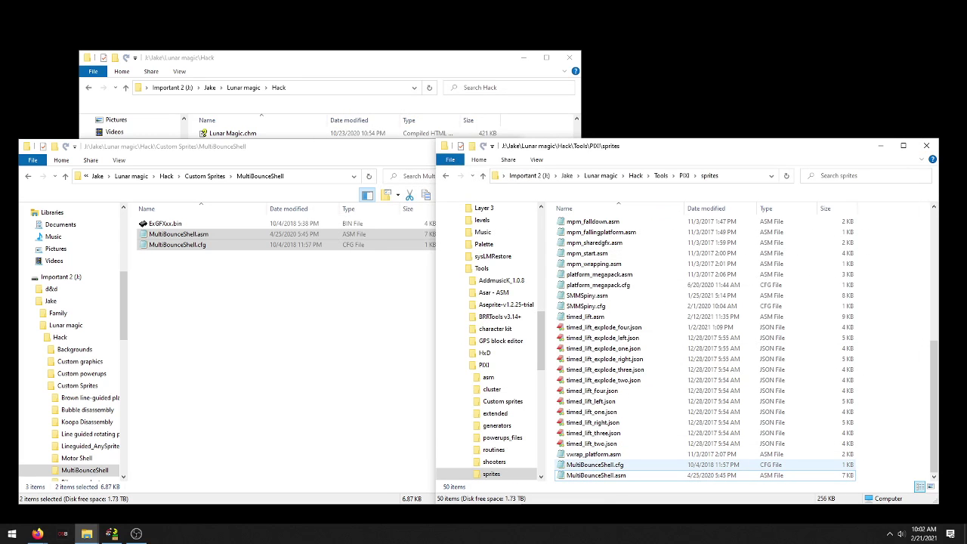
Copy the full file name MultiBounceShell.cfg, including its extension, from the sprites folder without renaming the file
click(605, 465)
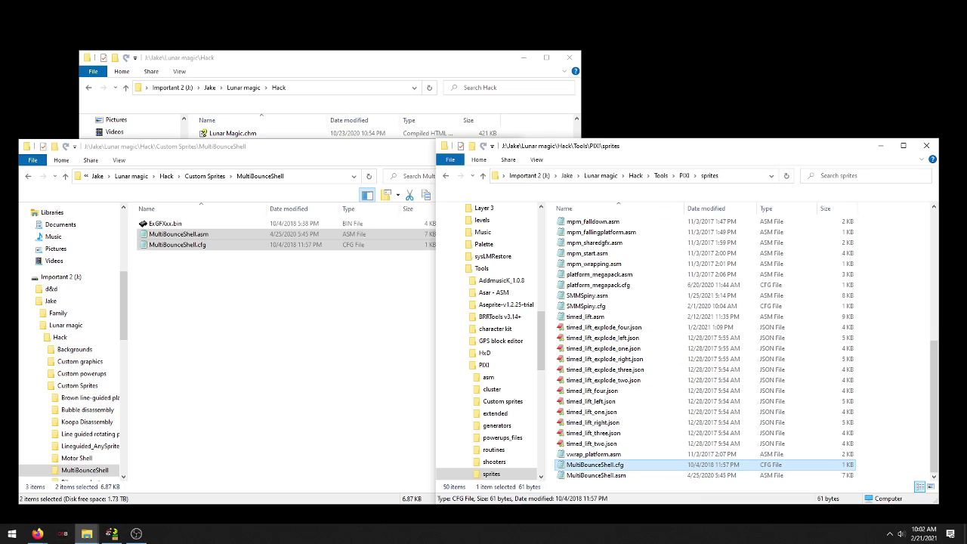
key(F2)
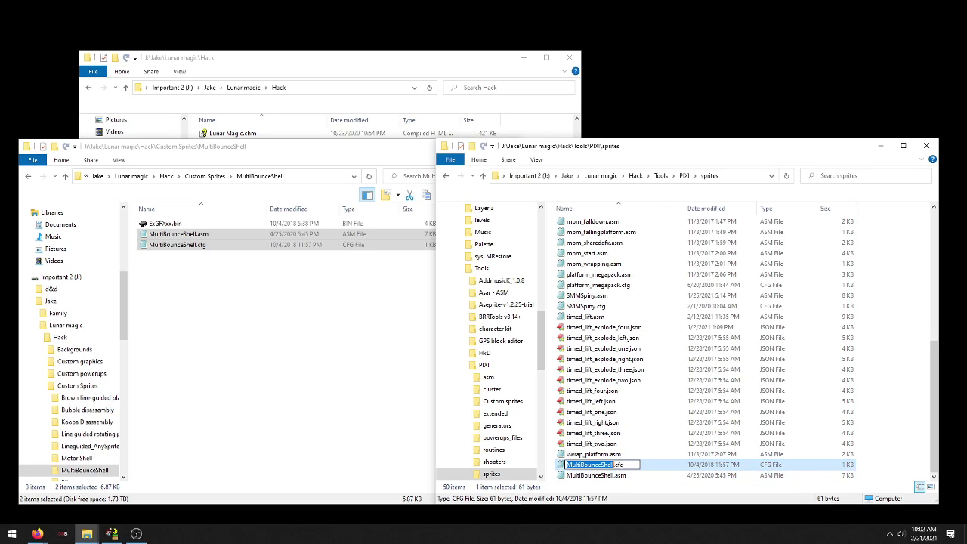
drag(626, 465, 566, 462)
key(ctrl+c)
click(597, 454)
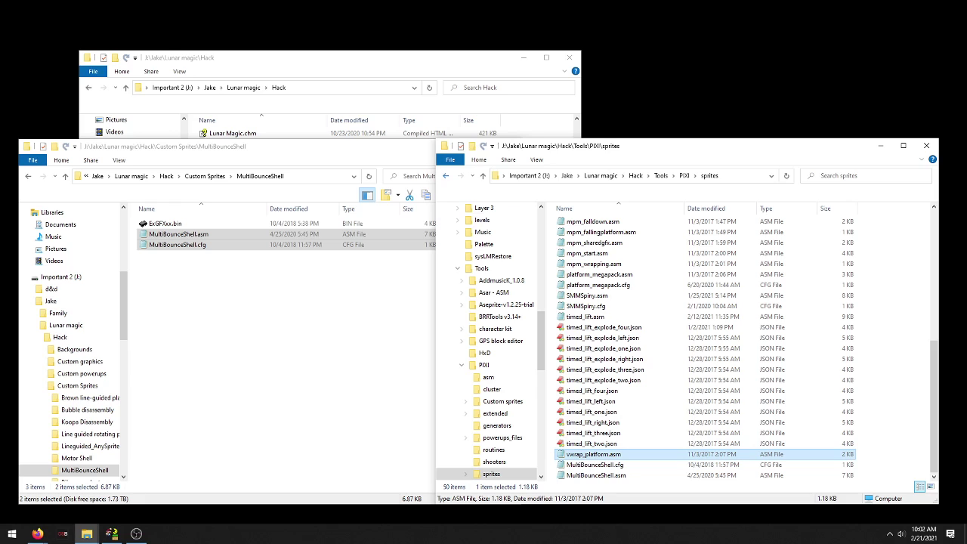
Add the line "34 MultiBounceShell.cfg" below the SMMSpiny.cfg entry in PIXI's list.txt, save the file and close it
click(446, 176)
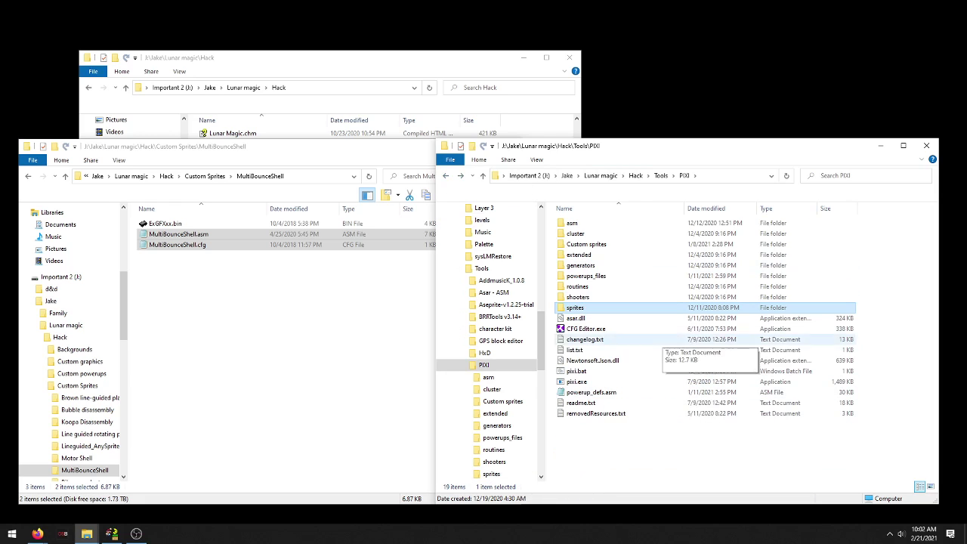
double_click(578, 350)
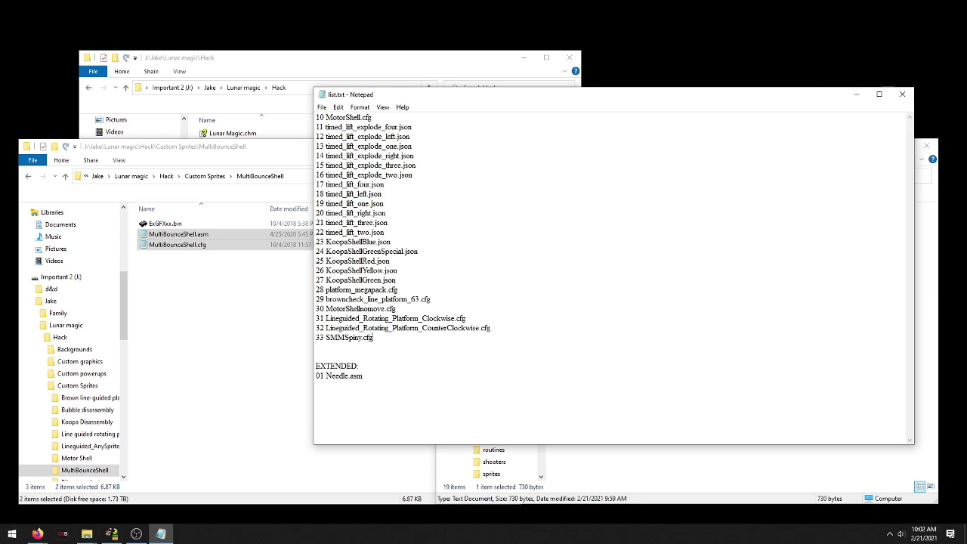
key(Return)
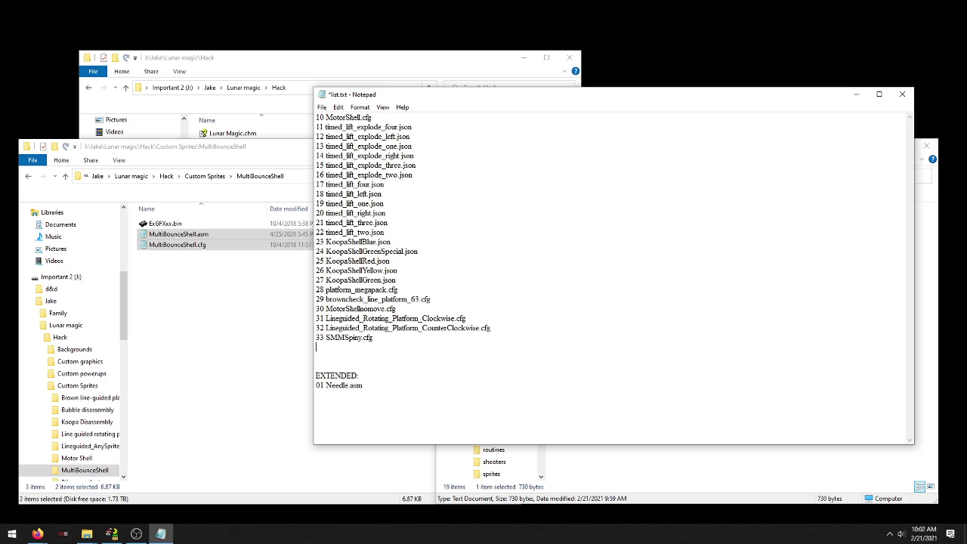
text(34)
key(ctrl+v)
key(ctrl+s)
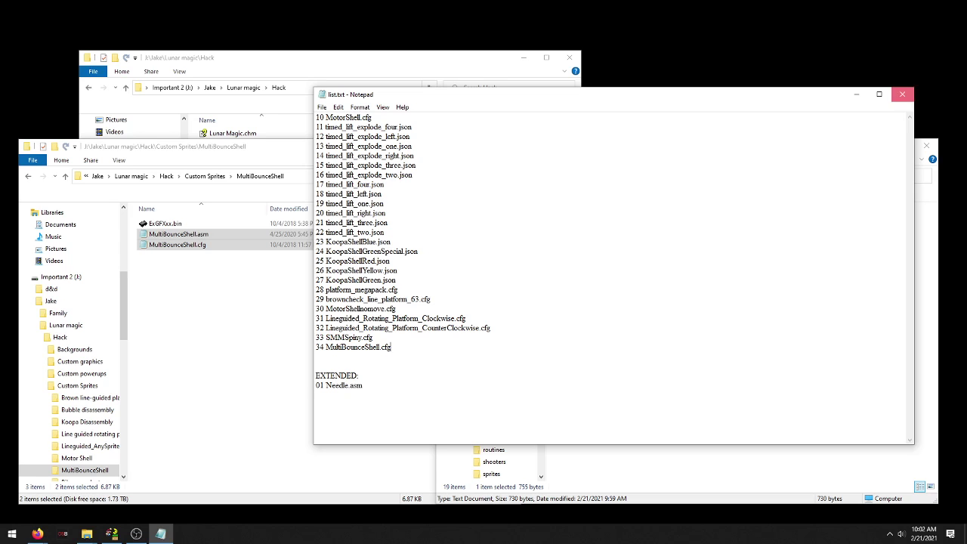
click(902, 94)
Move the ROM SMW.smc from the Hack folder into the PIXI folder
click(303, 333)
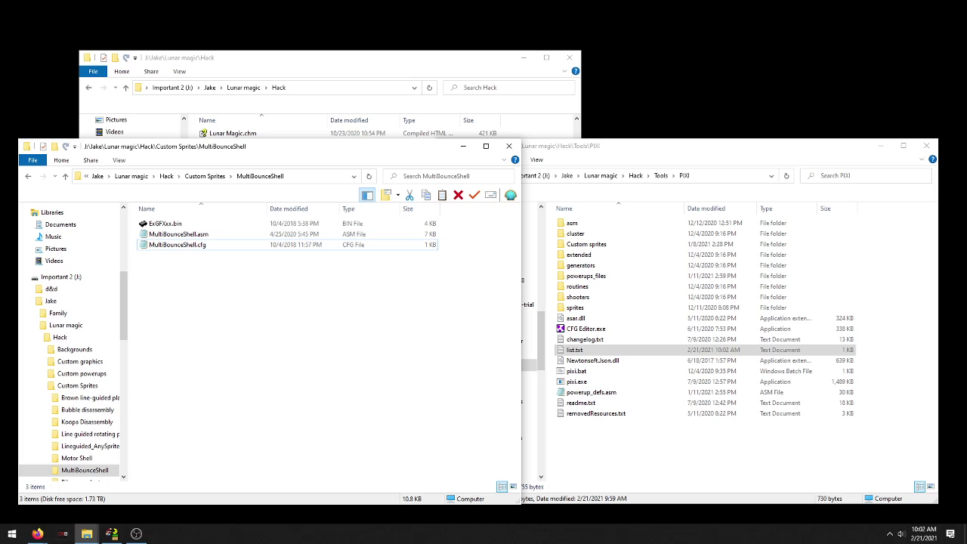
click(333, 59)
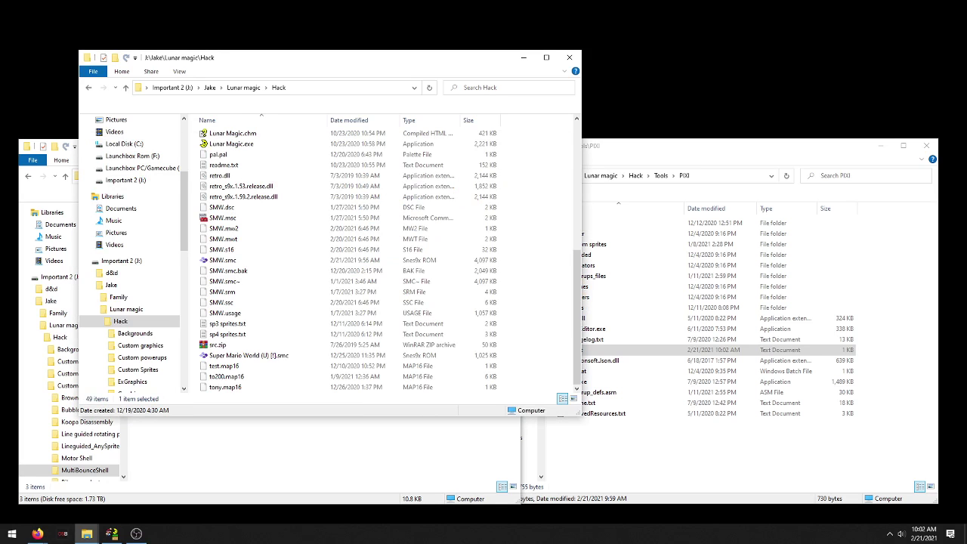
click(680, 146)
click(634, 452)
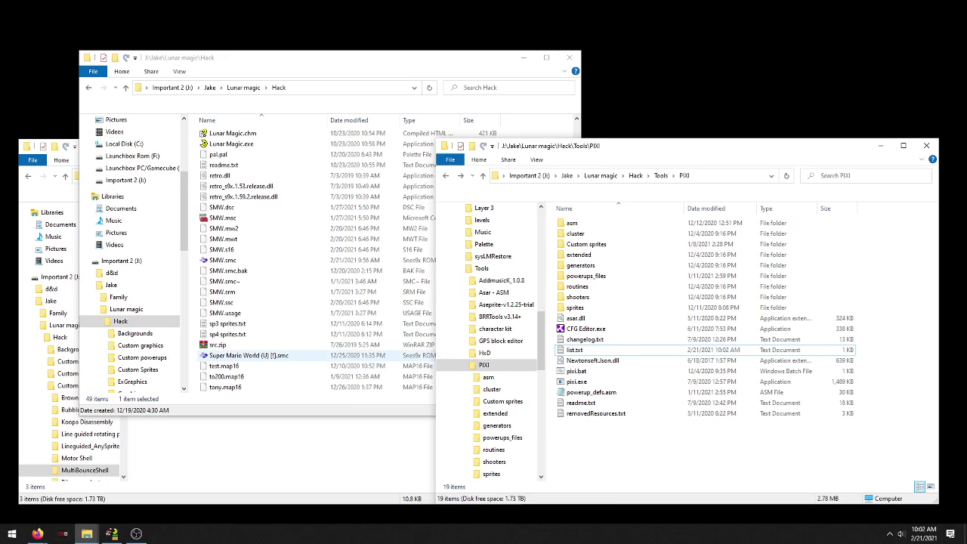
click(227, 260)
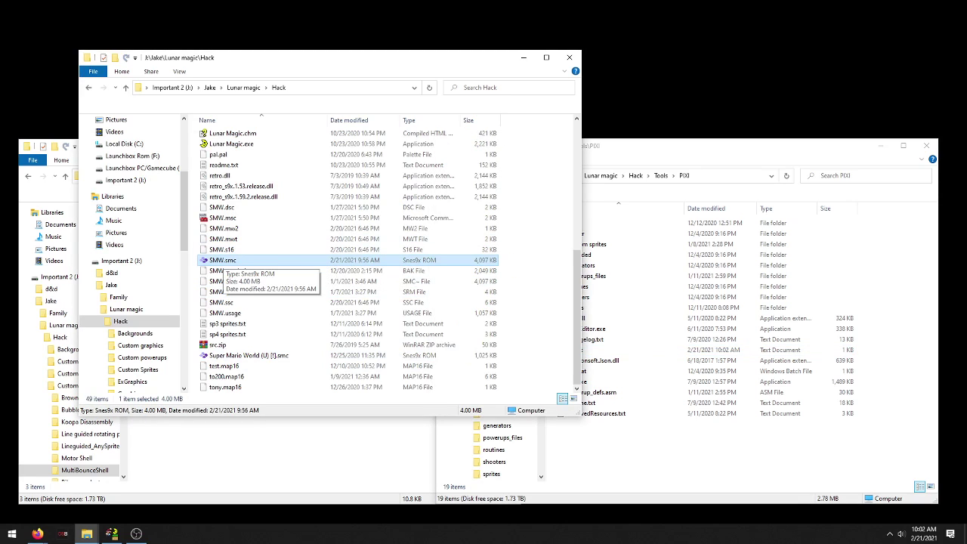
drag(224, 260, 709, 457)
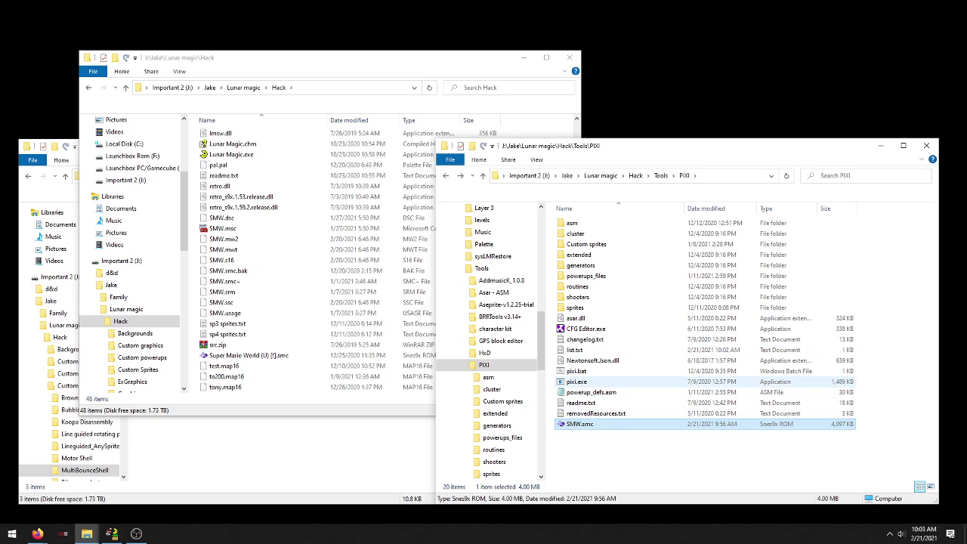
Run pixi.exe on the SMW.smc in the PIXI folder to insert the listed sprites, and close the console
double_click(576, 384)
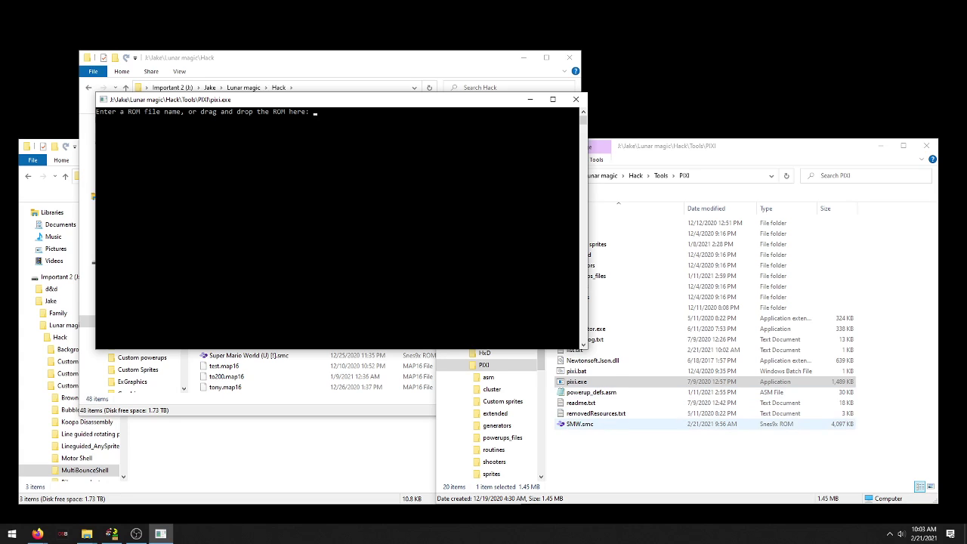
drag(581, 424, 393, 220)
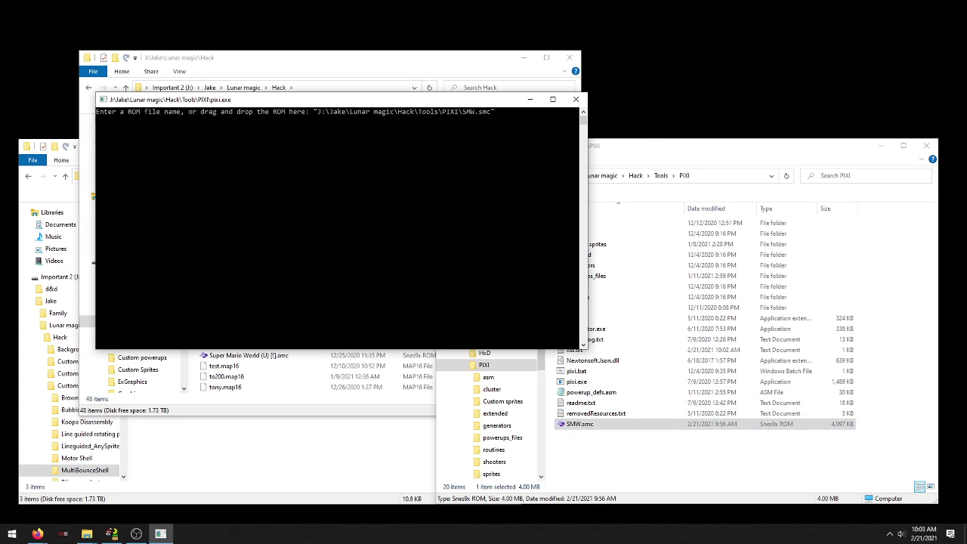
click(459, 256)
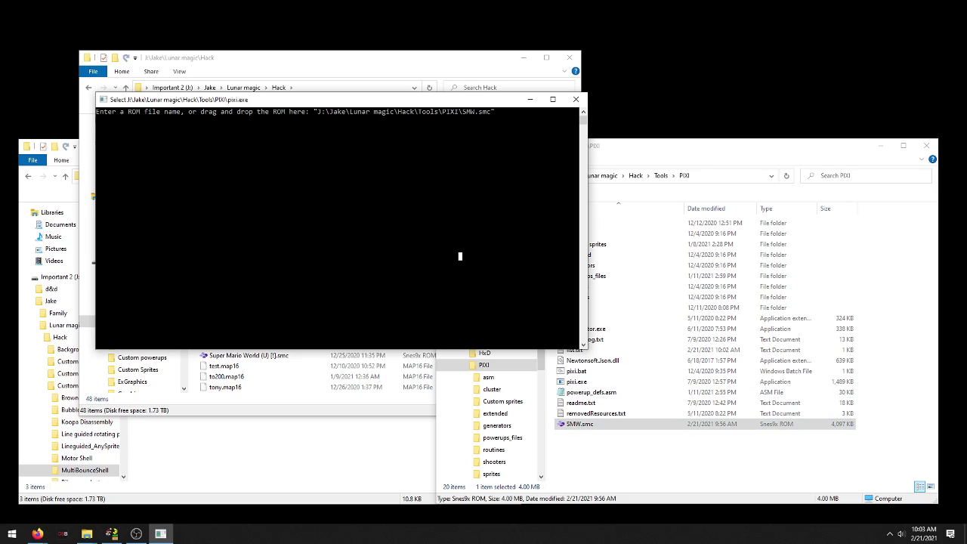
key(Return)
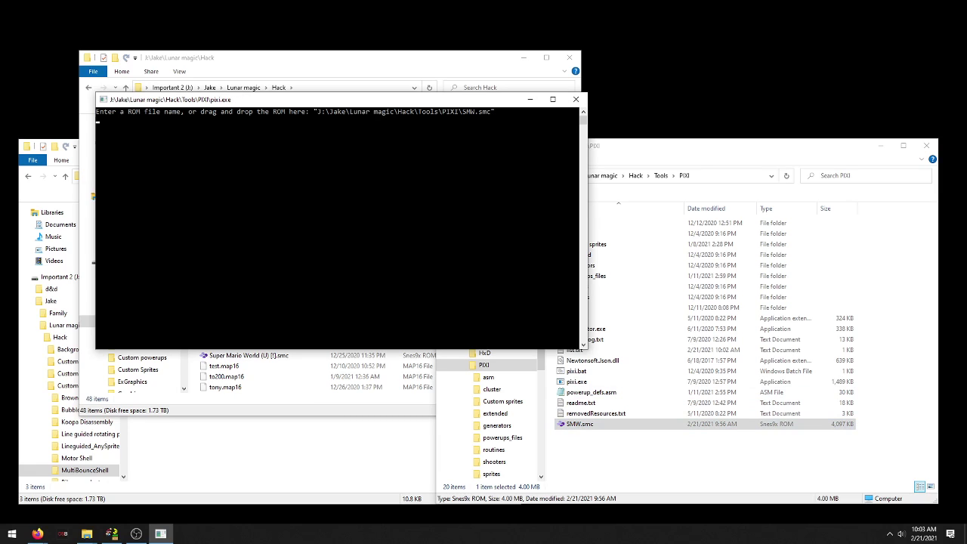
key(Return)
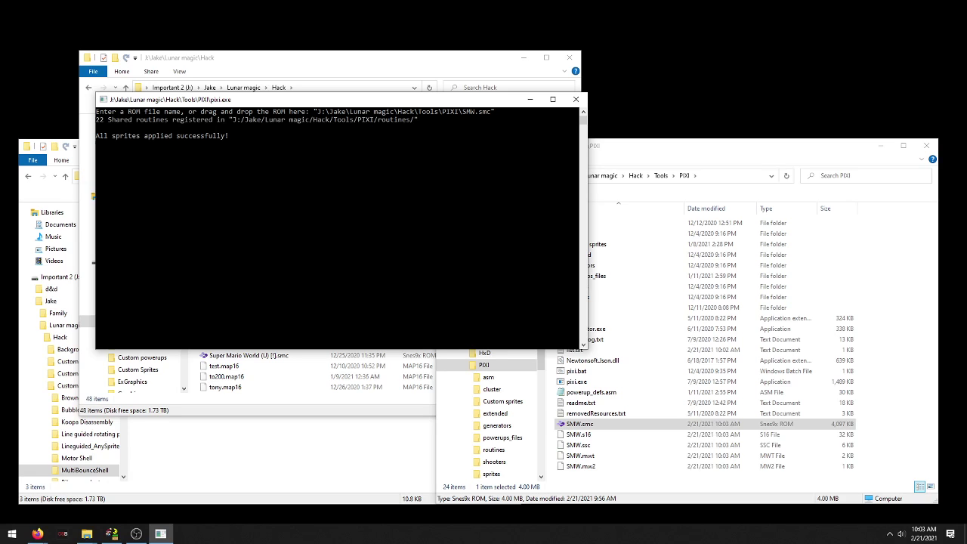
key(Return)
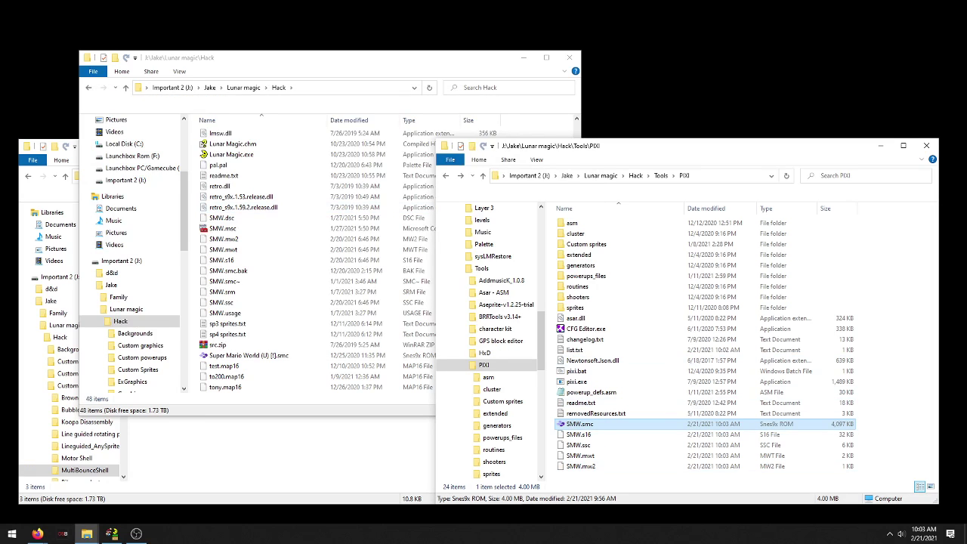
Move SMW.smc and the .s16, .ssc, .mwt and .mw2 files back to the Hack folder, replacing the existing files
drag(623, 482, 198, 278)
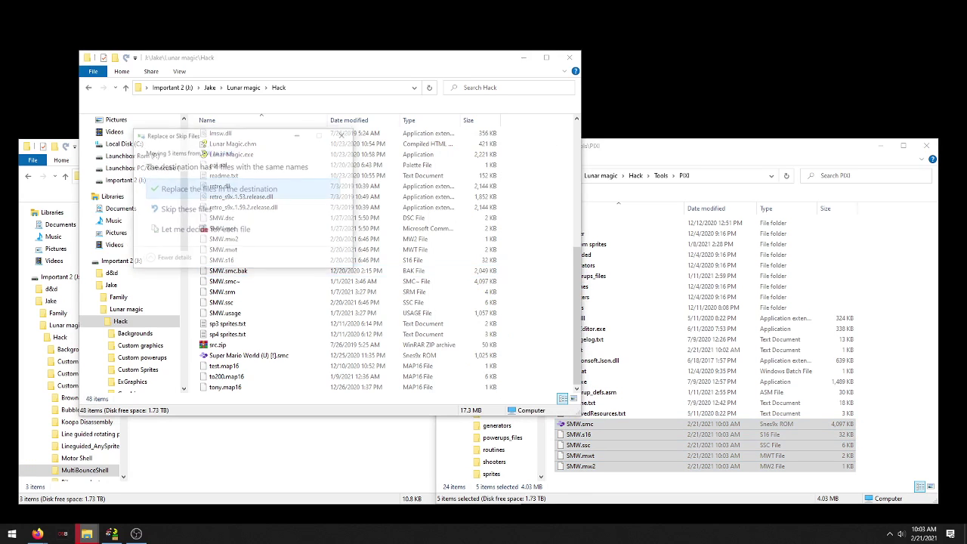
click(212, 186)
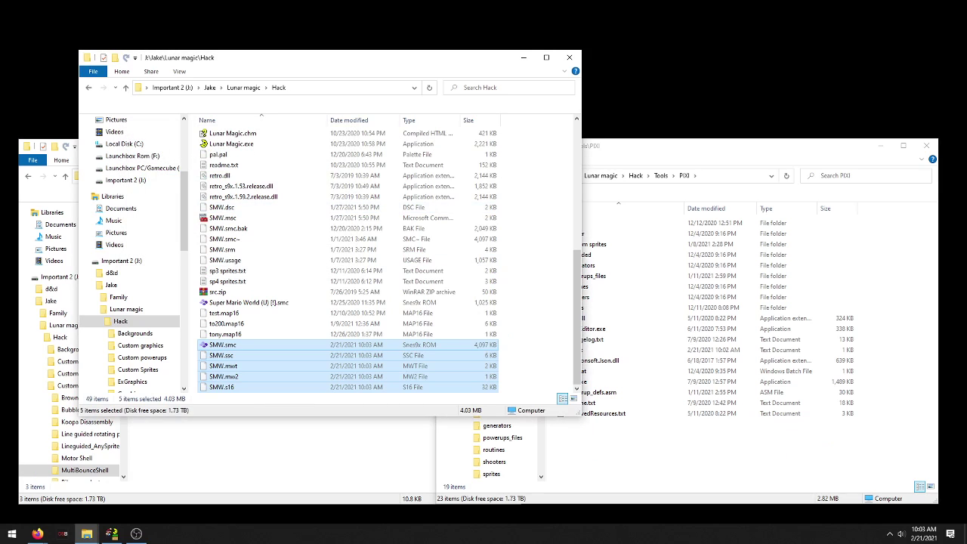
click(536, 325)
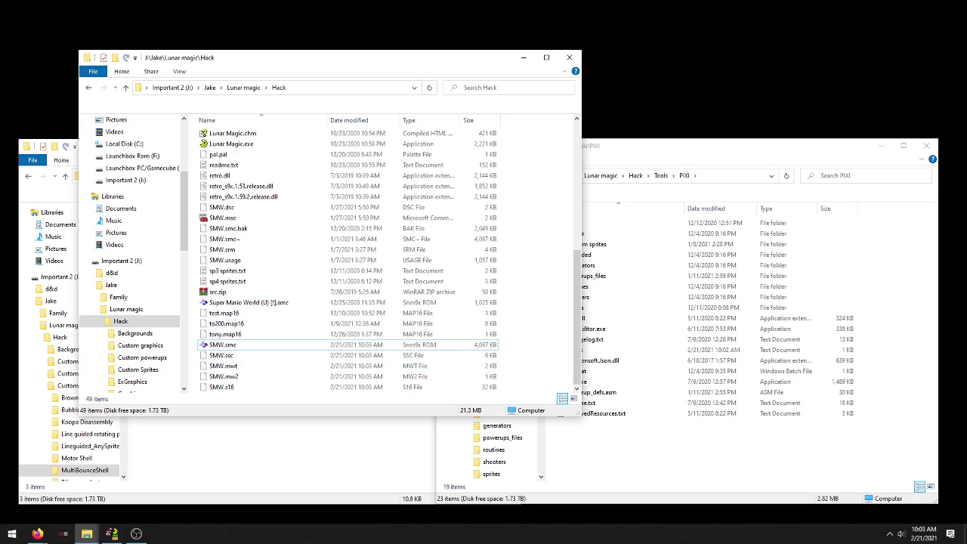
Switch to Lunar Magic and delete the existing sprite on the rope in level 107
click(112, 533)
click(192, 369)
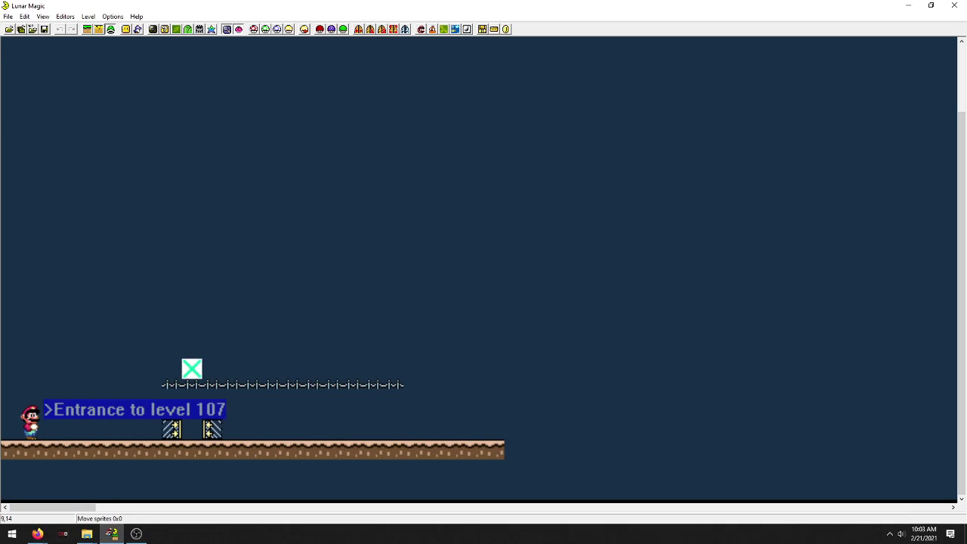
key(Delete)
mouse_move(111, 534)
Enable sprite editing mode for level 107 and open the manual sprite insertion dialog
click(87, 28)
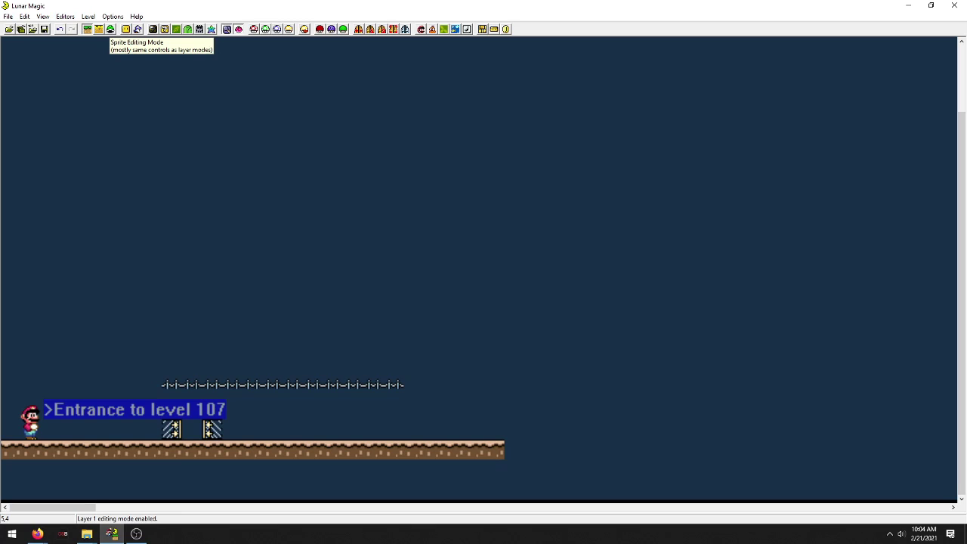
click(98, 28)
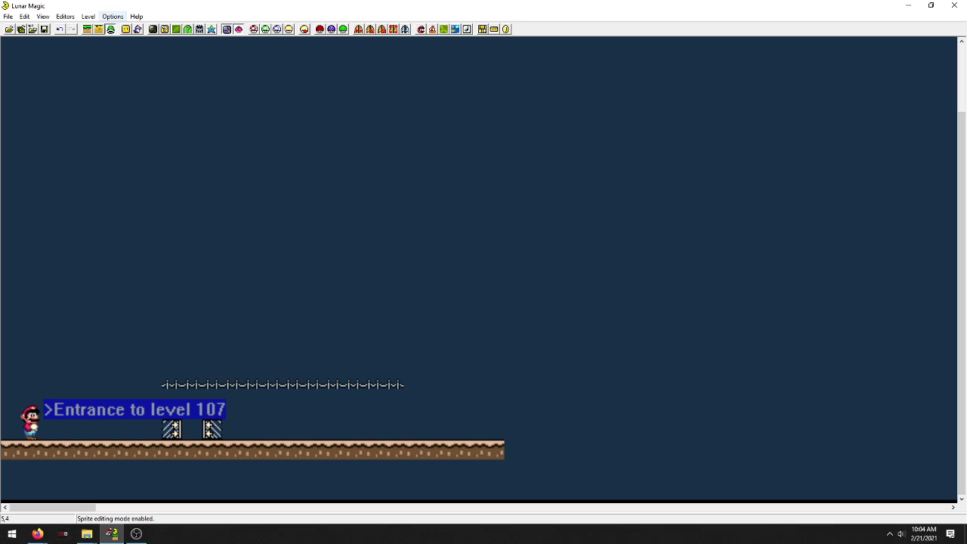
click(24, 16)
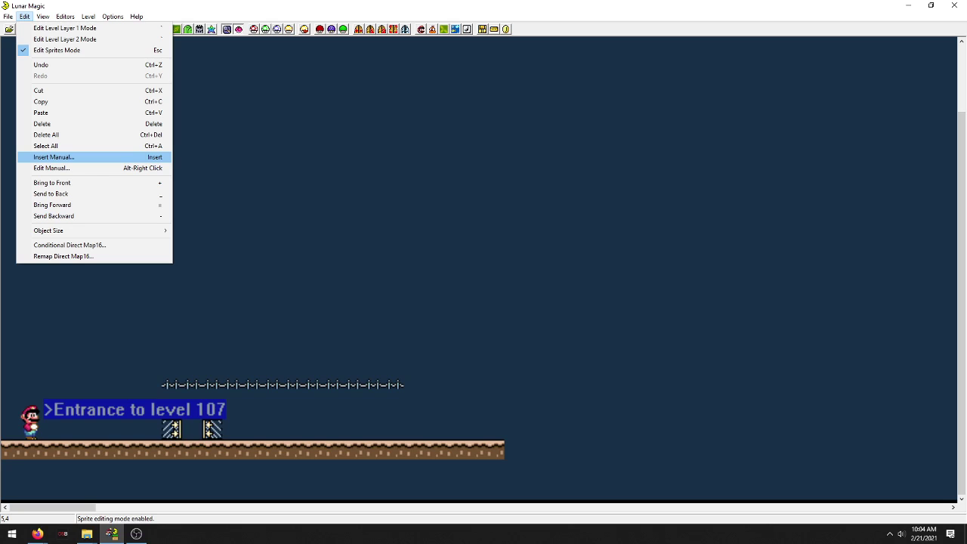
click(54, 157)
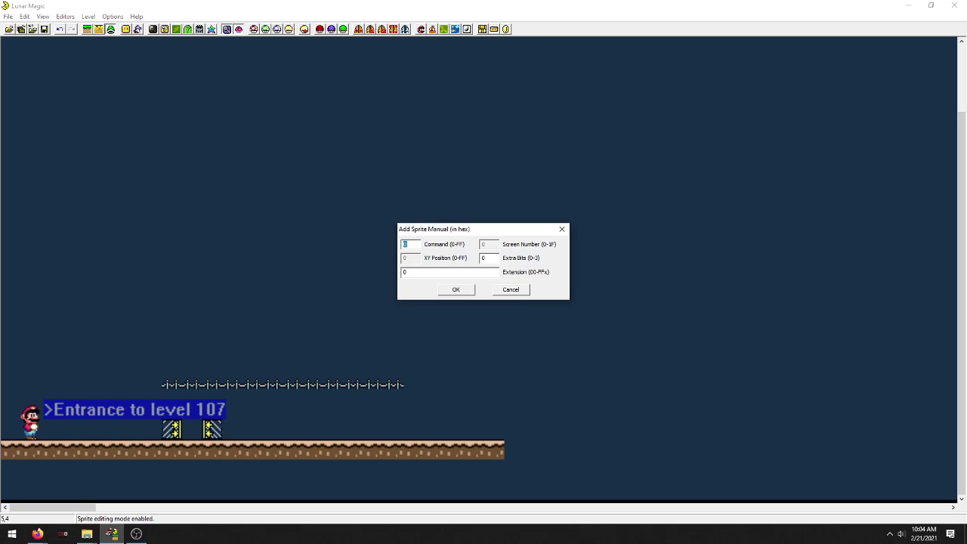
Look up the number assigned to MultiBounceShell.cfg in PIXI's list.txt and close the file
click(87, 533)
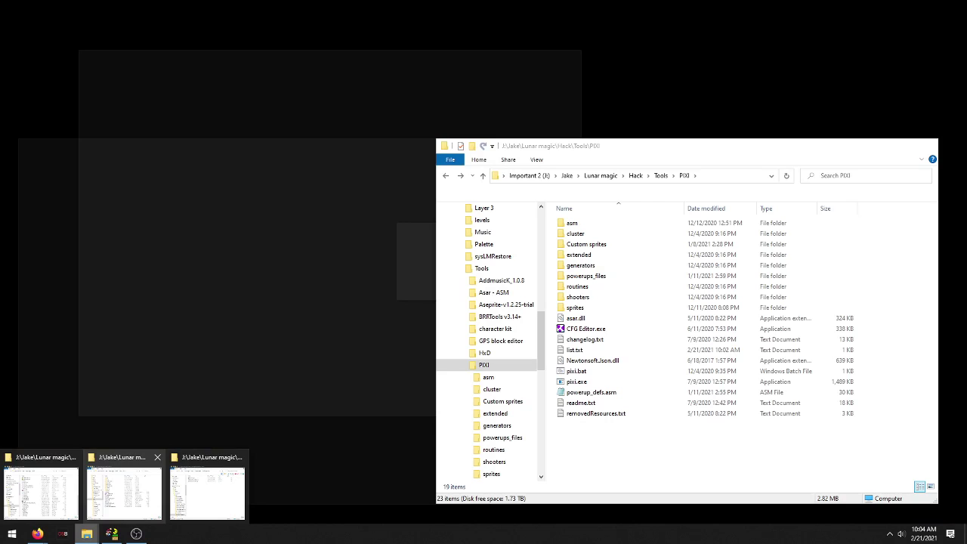
click(125, 490)
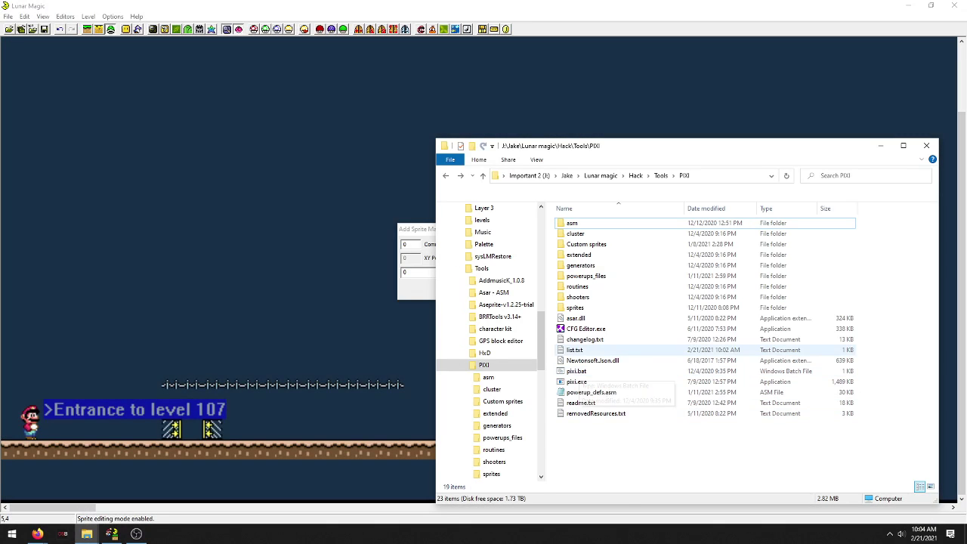
double_click(575, 350)
drag(366, 348, 316, 347)
click(342, 348)
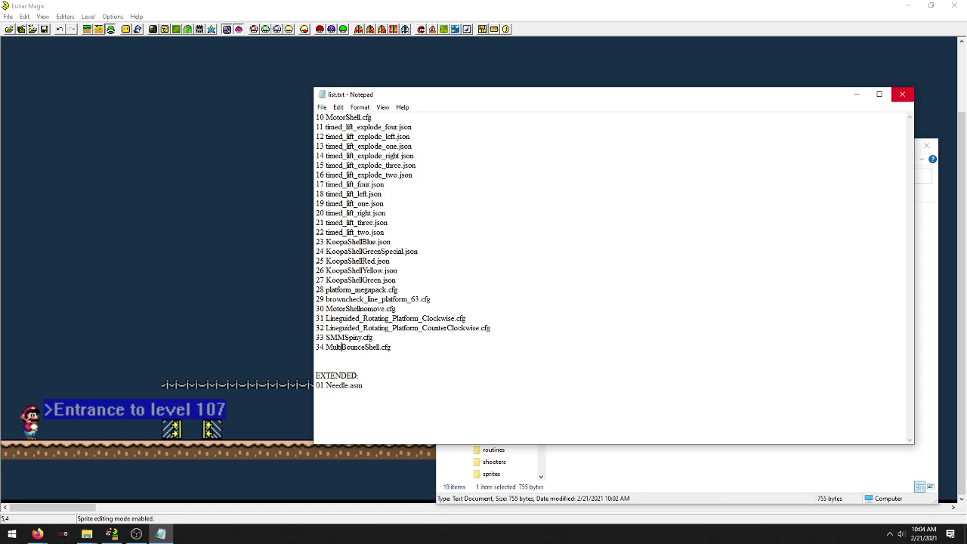
click(902, 95)
Insert a sprite manually with command 34
click(414, 243)
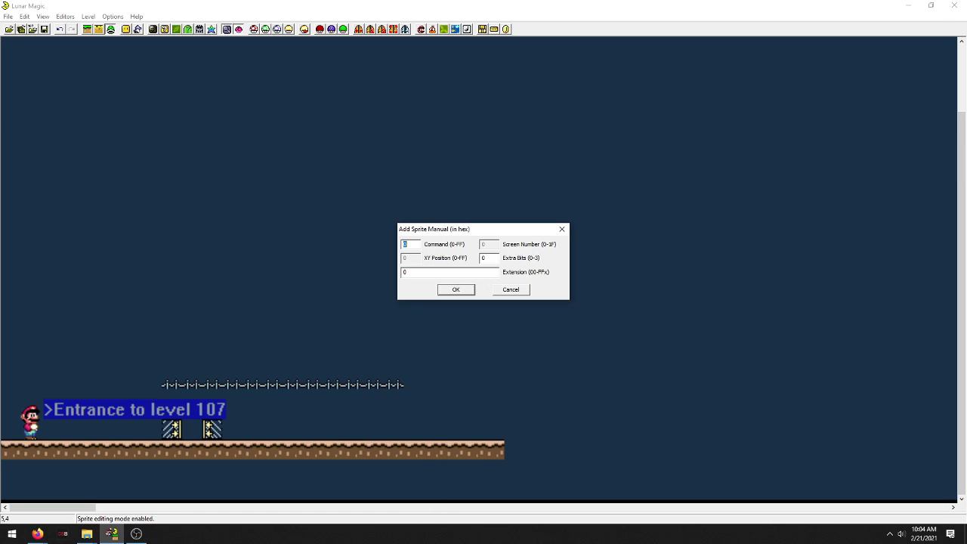
text(34)
key(Return)
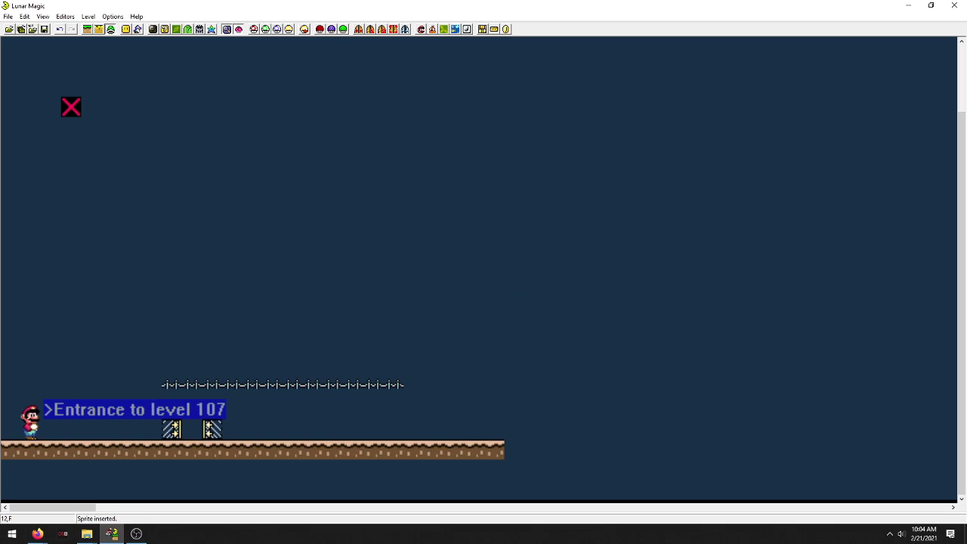
Place the inserted sprite on the ground just before the first striped block, then save level 107 for a test run
drag(71, 107, 132, 429)
key(ctrl+s)
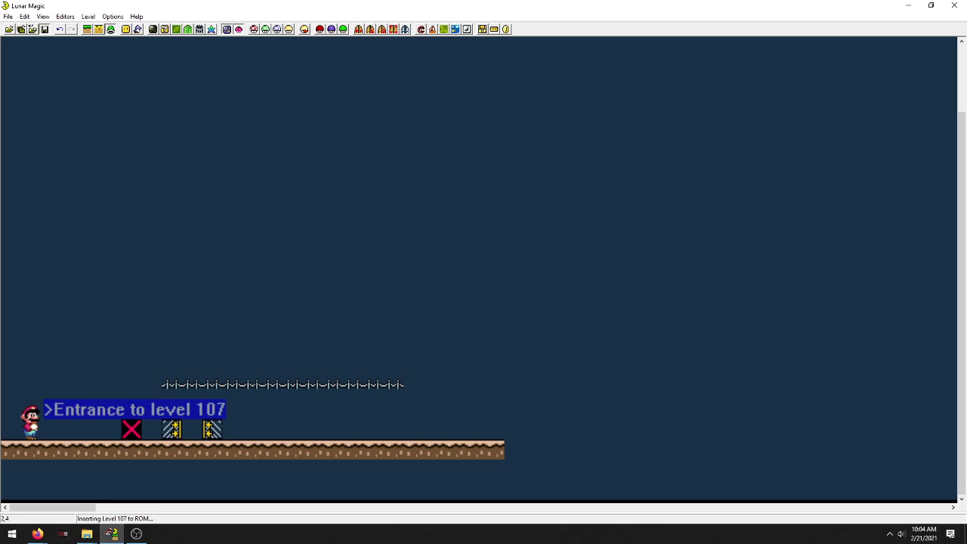
key(F4)
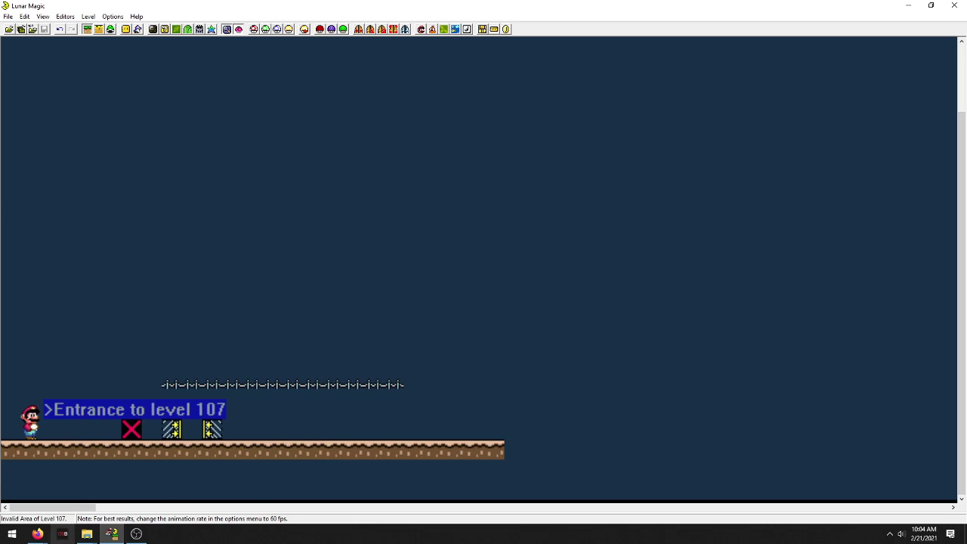
Minimise Lunar Magic and open MultiBounceShell.asm from PIXI's sprites folder
mouse_move(87, 534)
mouse_move(208, 491)
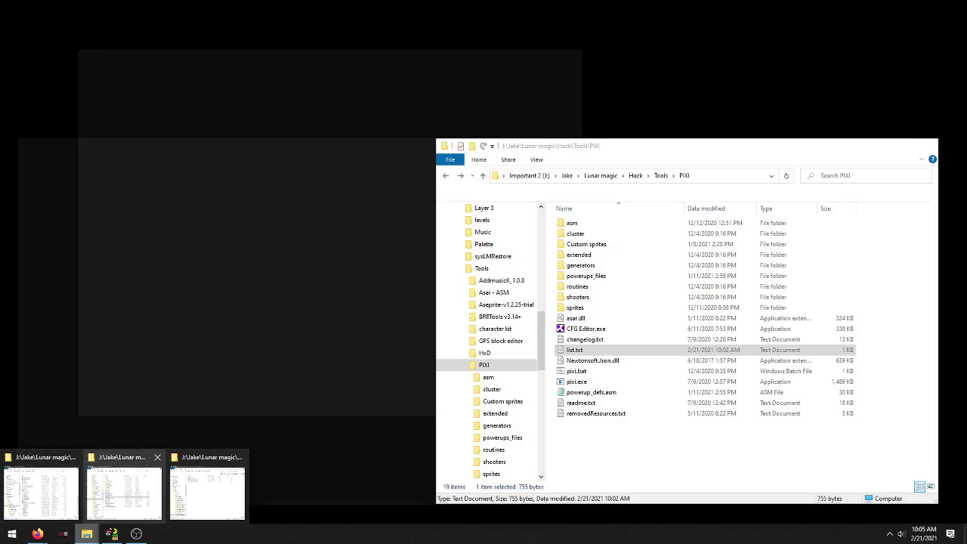
click(124, 491)
click(87, 534)
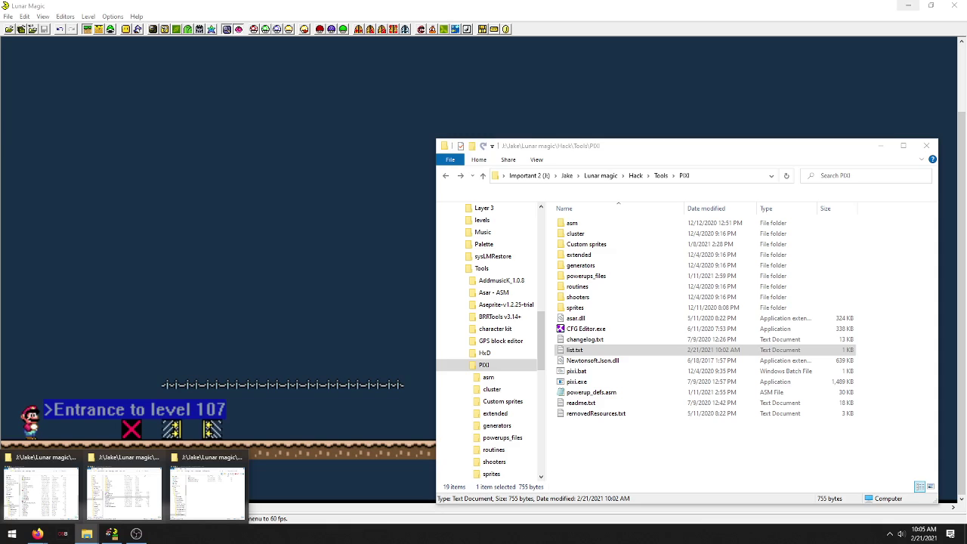
click(908, 5)
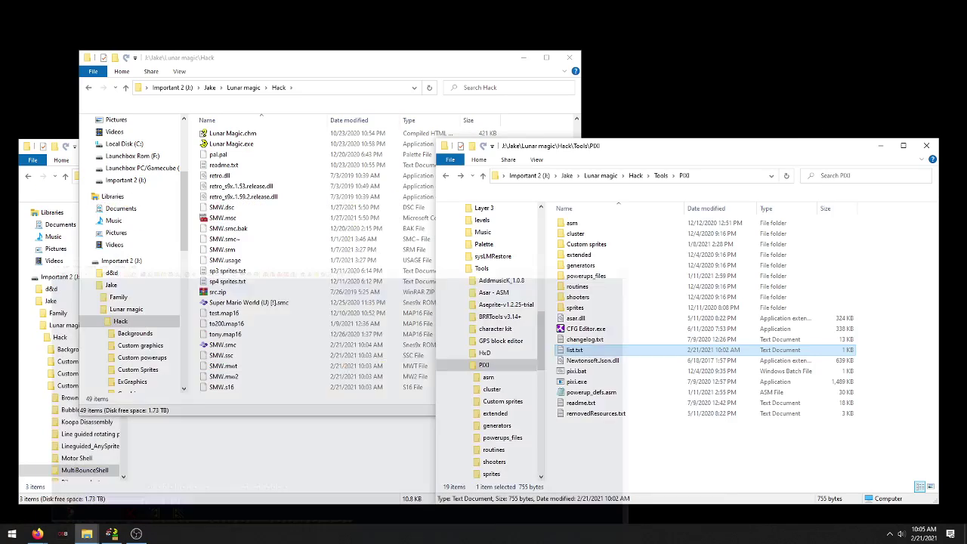
click(643, 340)
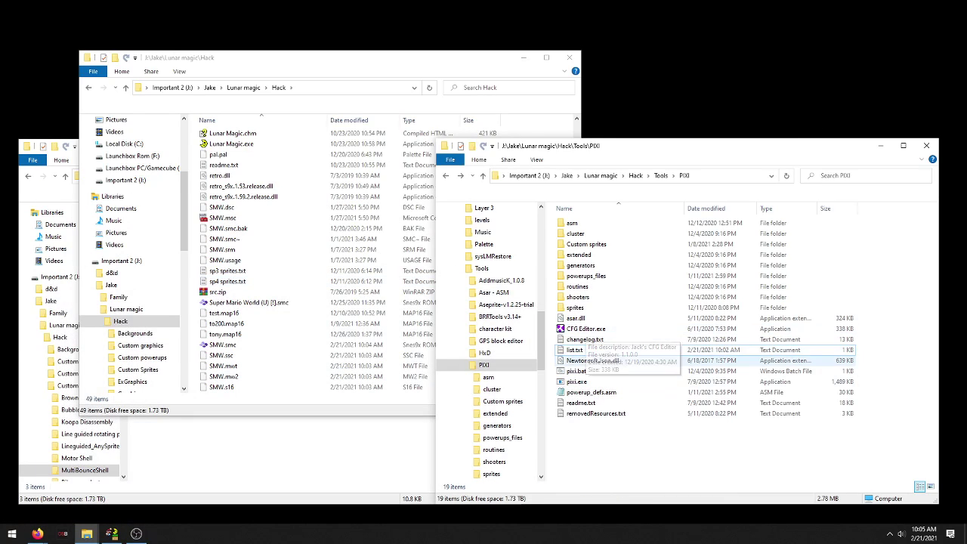
double_click(578, 308)
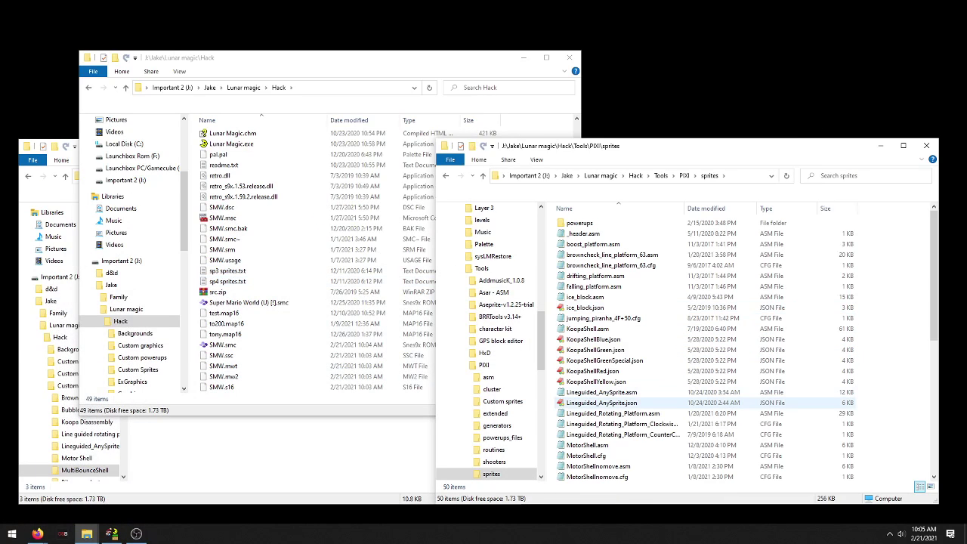
scroll(619, 397, down, 8)
scroll(631, 386, up, 2)
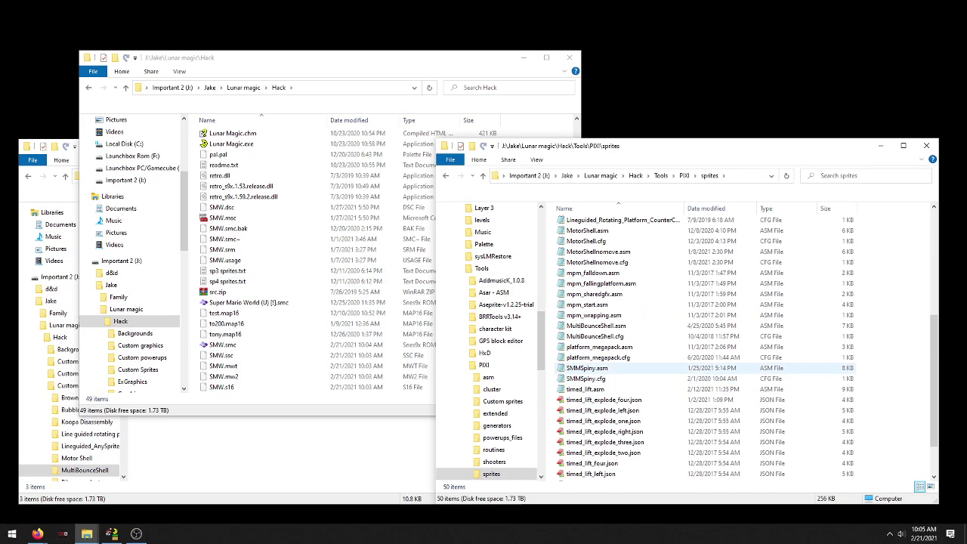
double_click(598, 325)
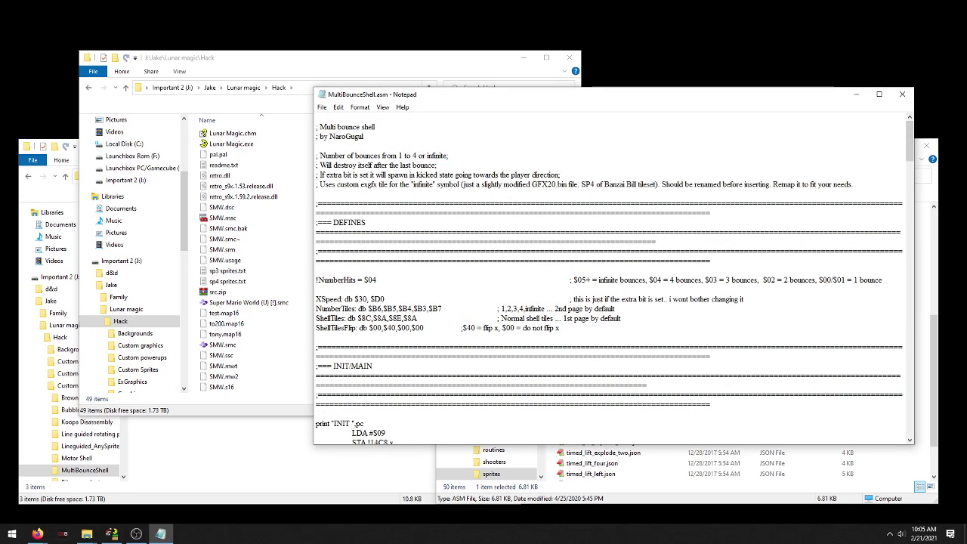
Set !NumberHits to $05 for infinite bounces, then save and close MultiBounceShell.asm
key(BackSpace)
text(5)
key(ctrl+s)
click(903, 94)
Return to the PIXI folder and move SMW.smc into it from the Hack folder
click(446, 175)
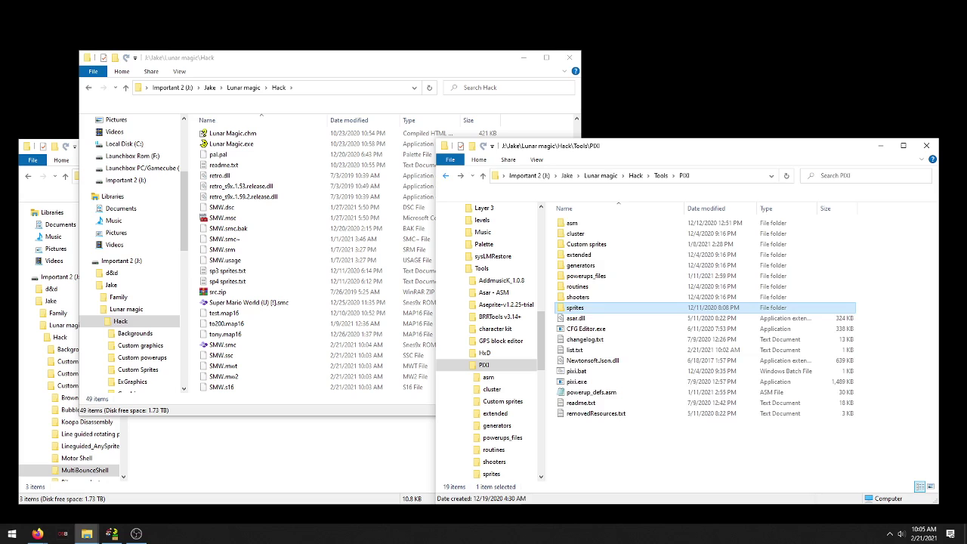
click(363, 270)
drag(222, 345, 665, 453)
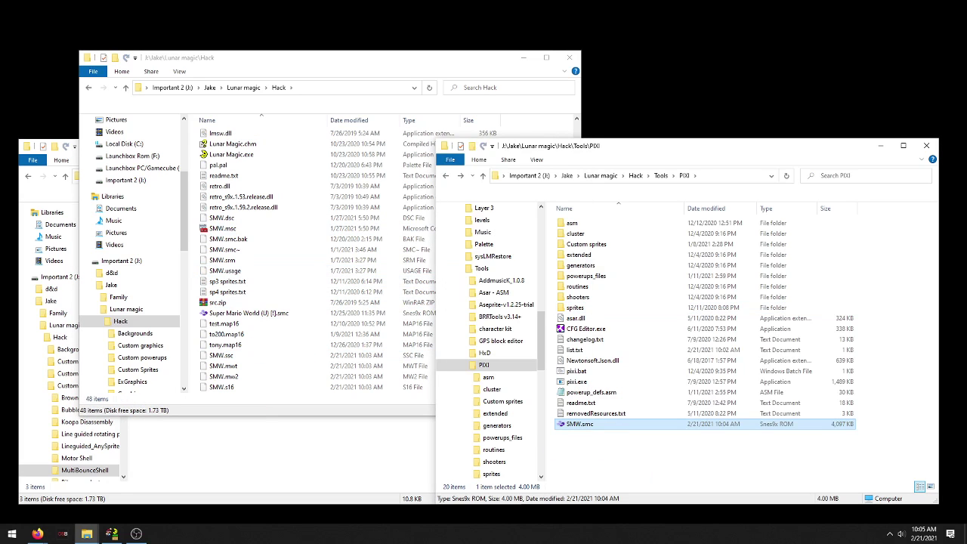
click(665, 454)
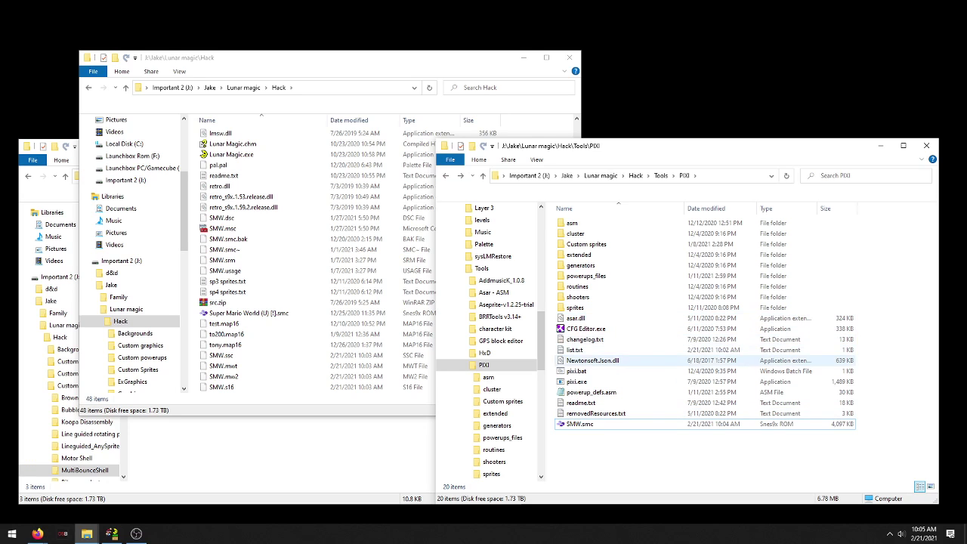
Run pixi.exe on the SMW.smc in the PIXI folder to apply the edited sprite, and close the console
double_click(576, 382)
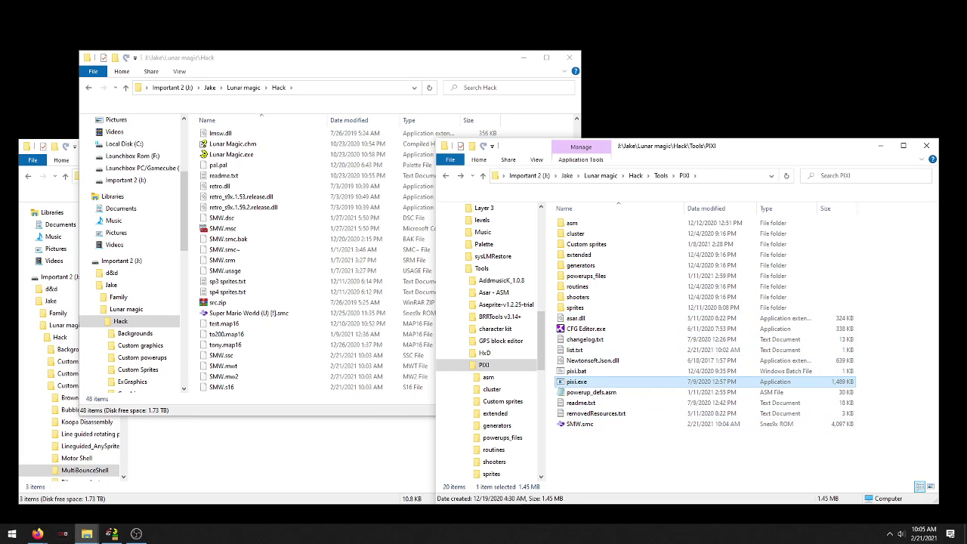
click(580, 424)
drag(579, 424, 378, 242)
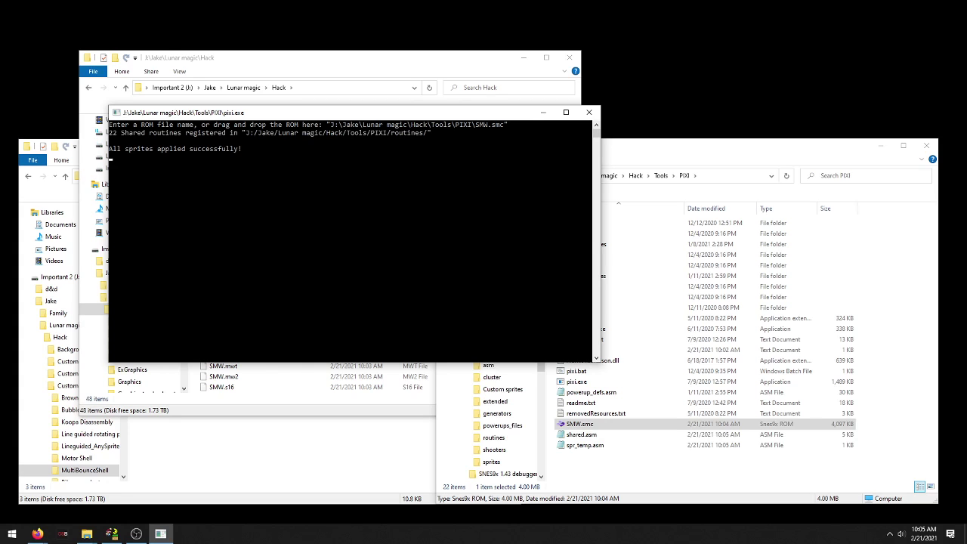
key(Return)
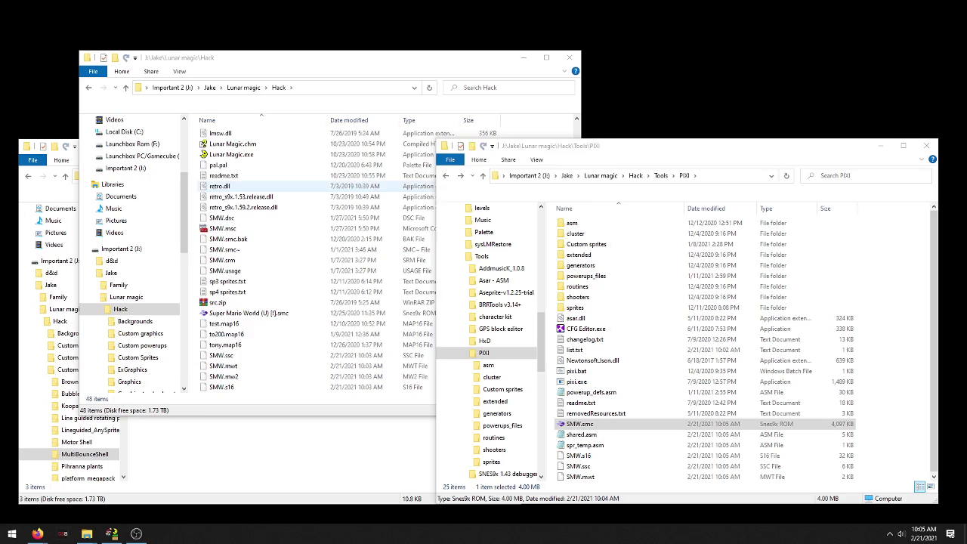
Refresh the PIXI folder and move SMW.smc and the .mw2, .mwt, .s16 and .ssc files back to Hack, replacing the existing files
right_click(895, 261)
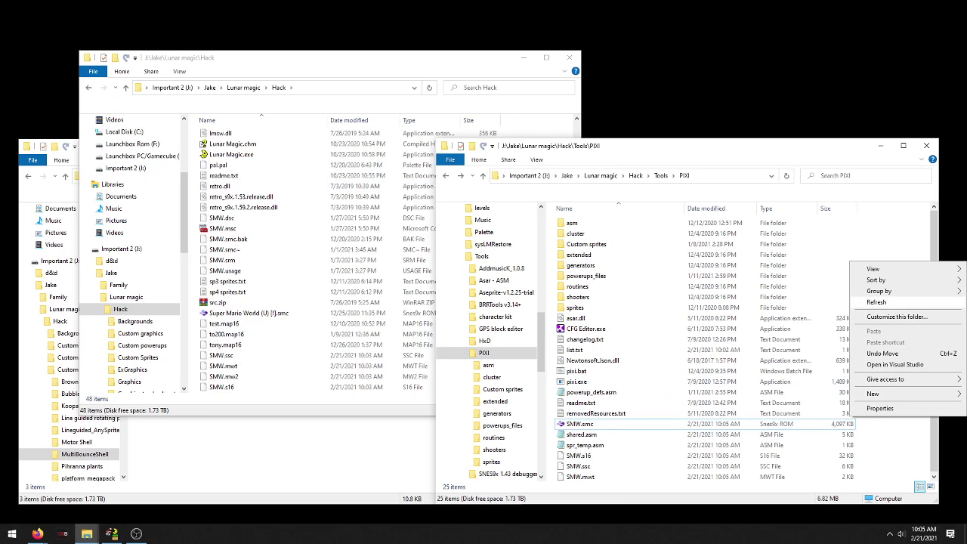
click(877, 303)
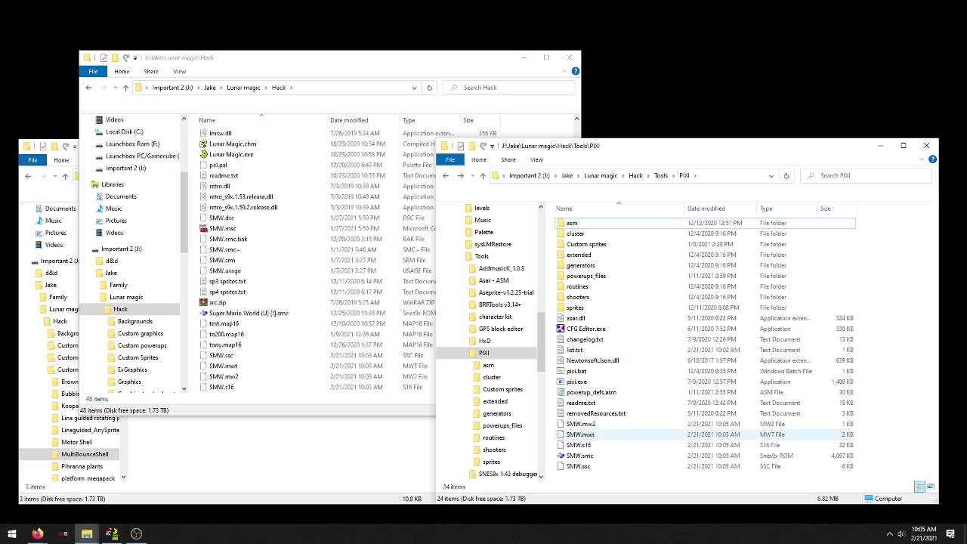
drag(884, 420, 671, 473)
drag(869, 469, 226, 303)
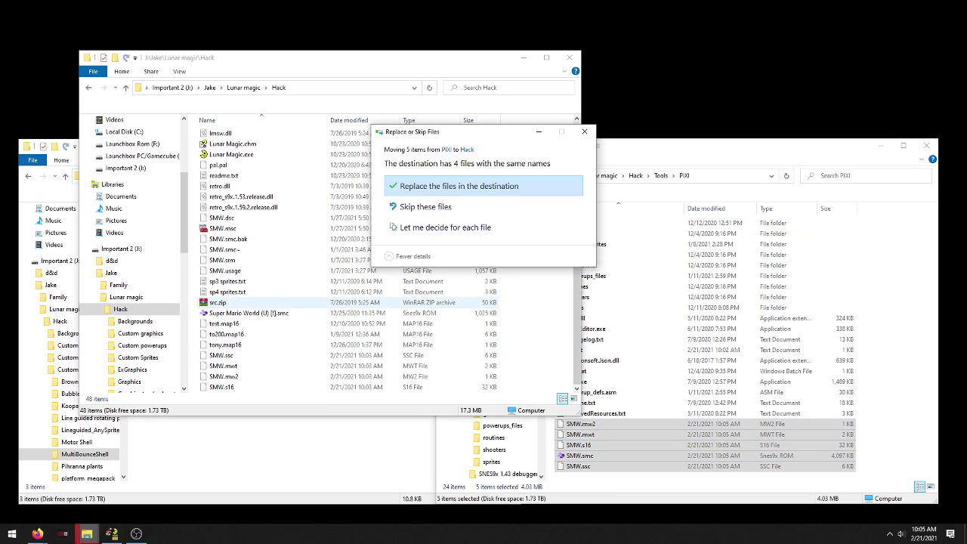
click(464, 186)
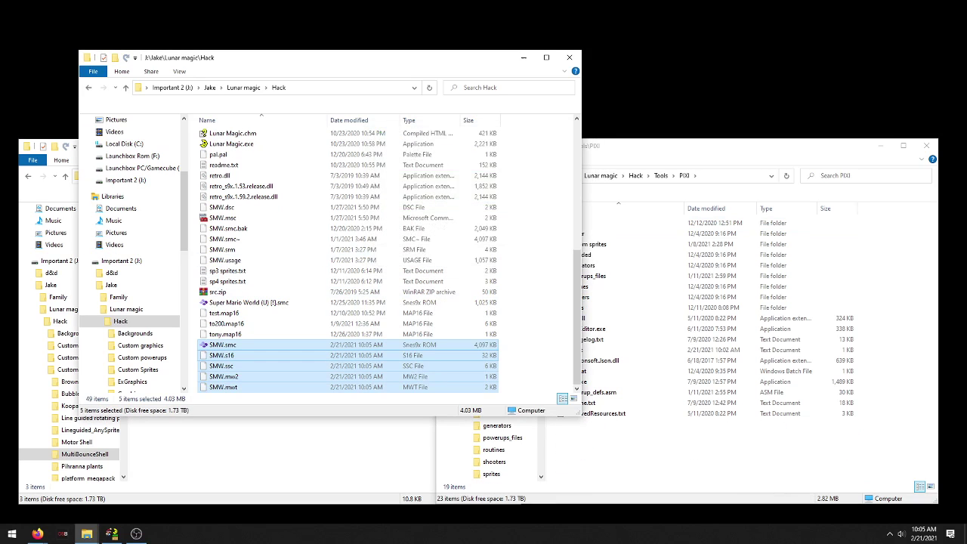
Reload the Hack folder's SMW.smc in Lunar Magic and test the shell in level 107, then end the test
click(112, 534)
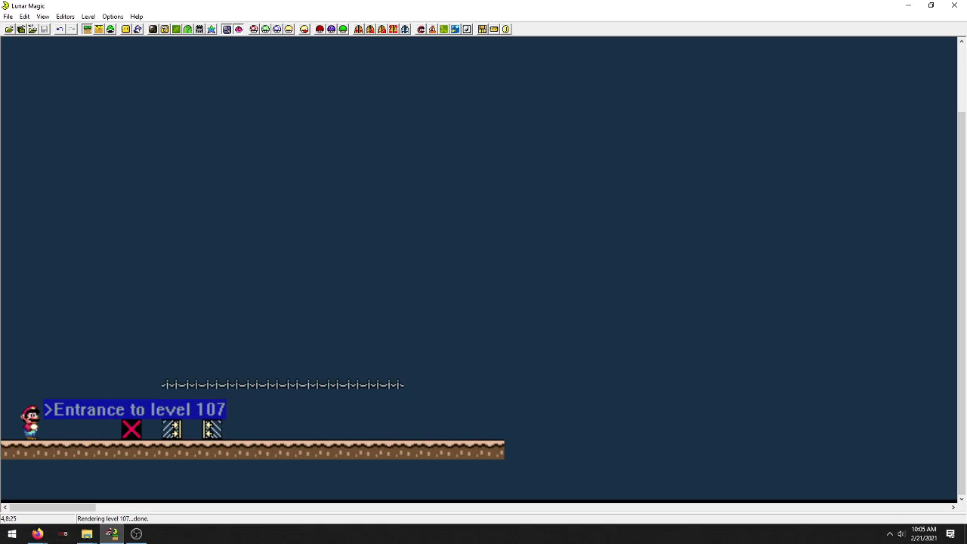
click(22, 29)
key(Up)
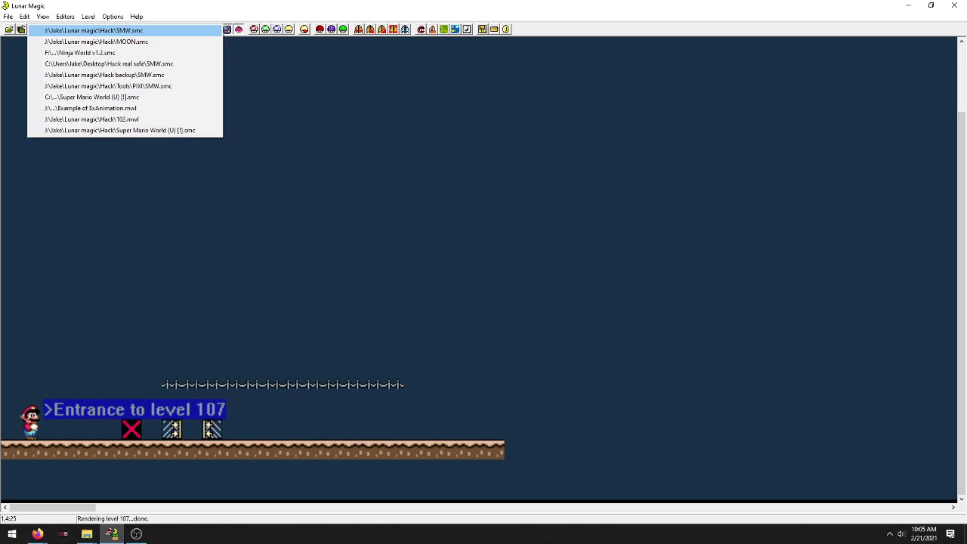
key(Down)
key(Up)
key(Return)
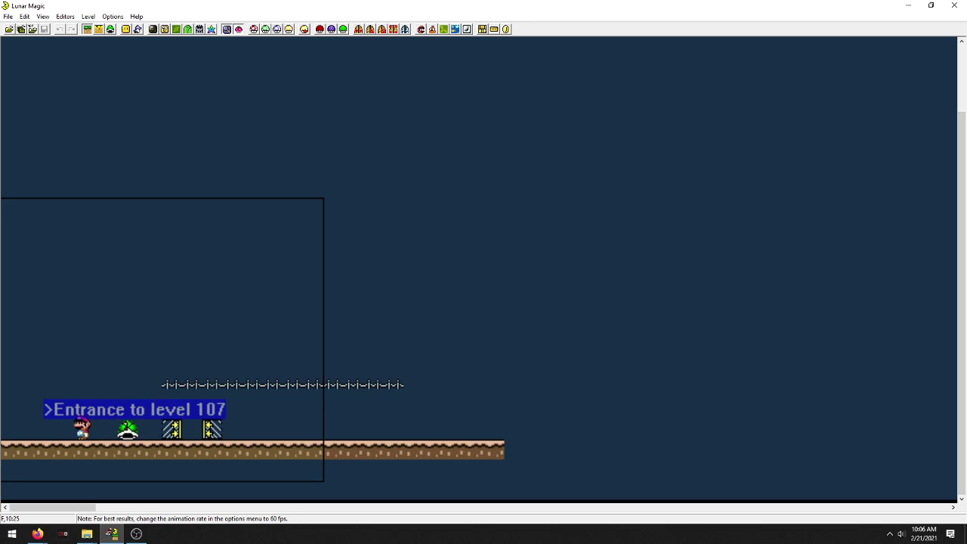
key(Escape)
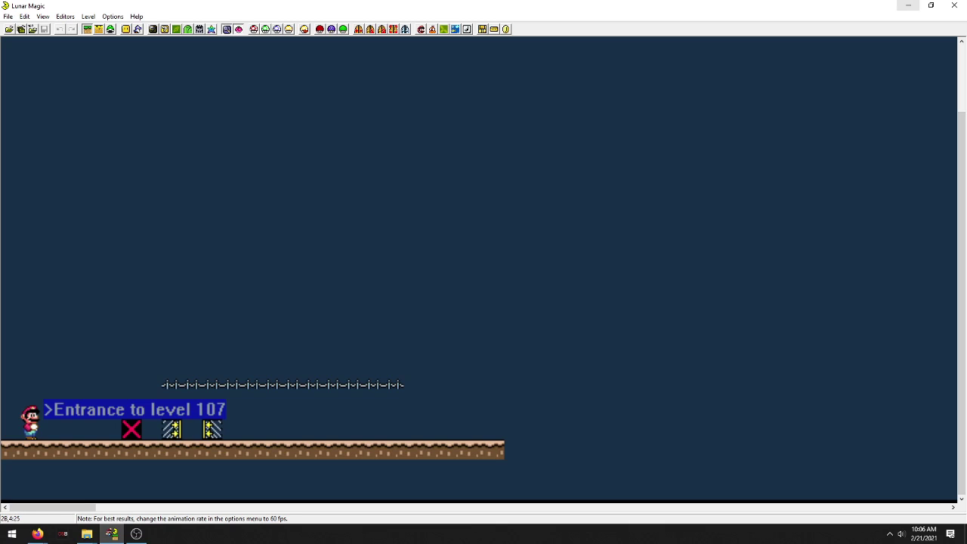
Minimize Lunar Magic, move the Hack folder window aside, and open ExGFXxx.bin from the MultiBounceShell folder in YY-CHR
click(909, 6)
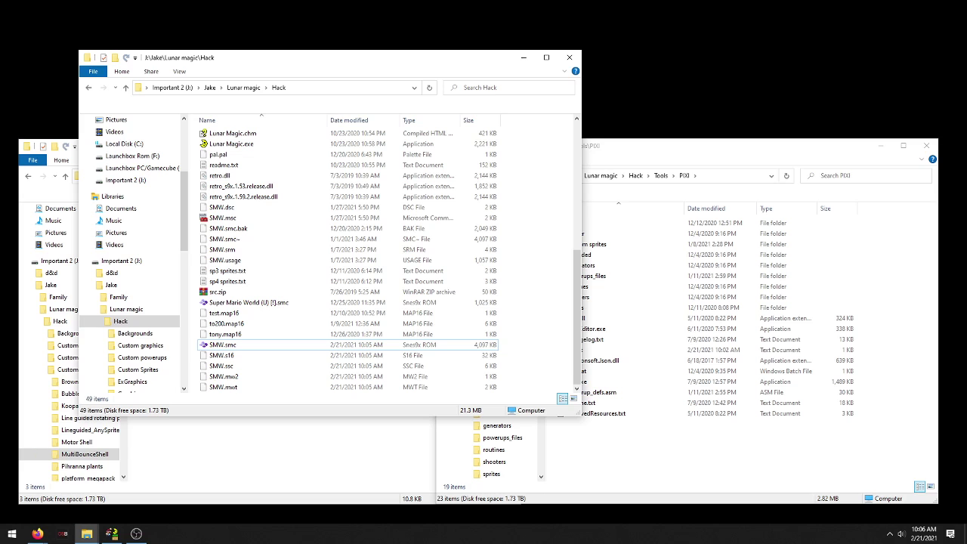
drag(413, 61, 727, 113)
scroll(627, 288, up, 8)
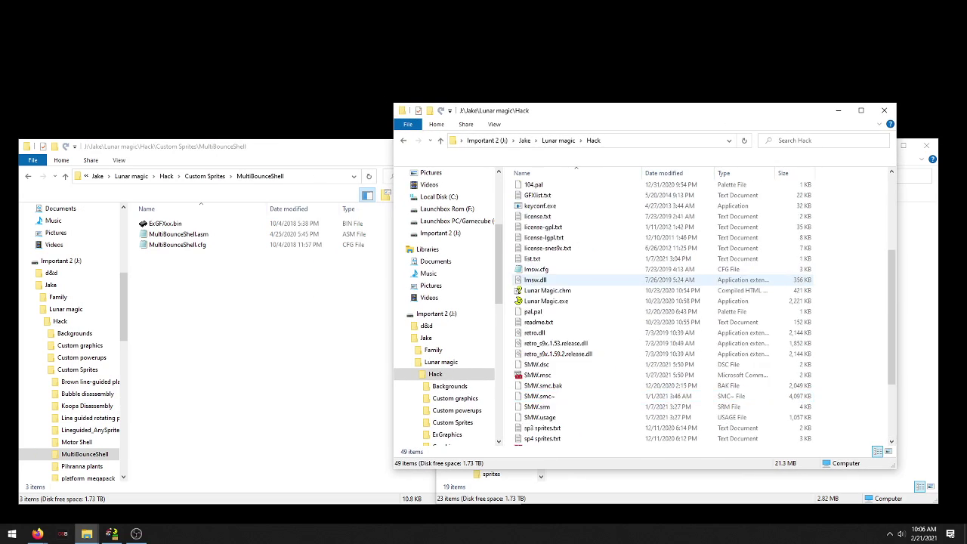
click(250, 295)
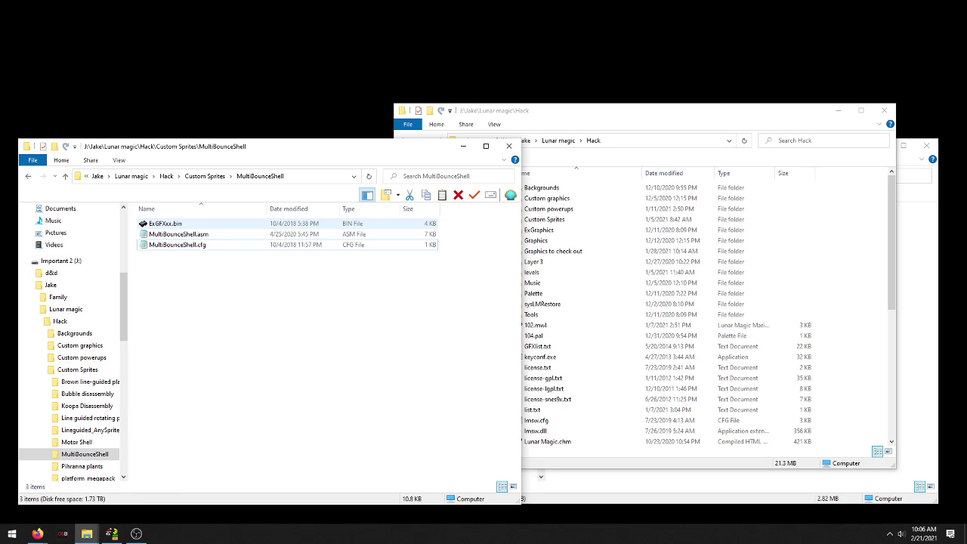
click(172, 223)
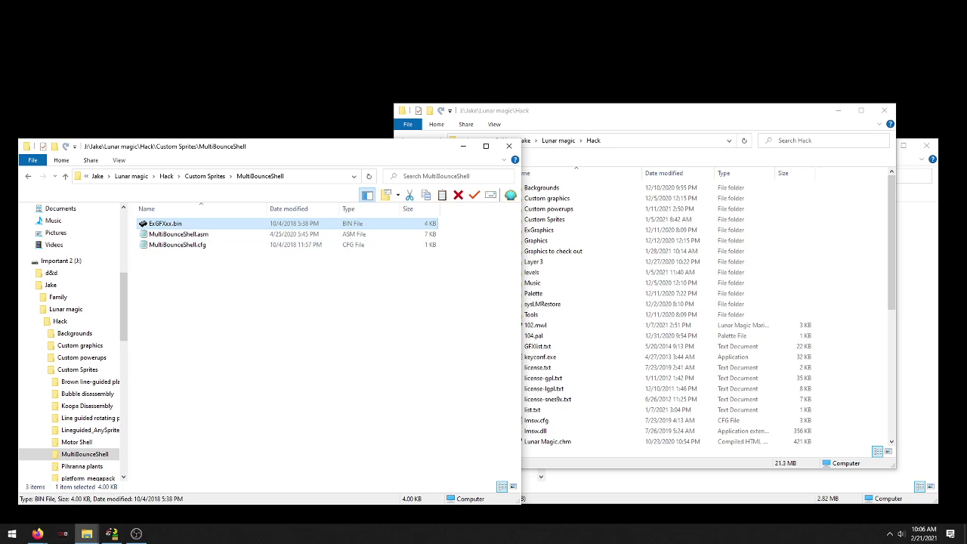
key(Return)
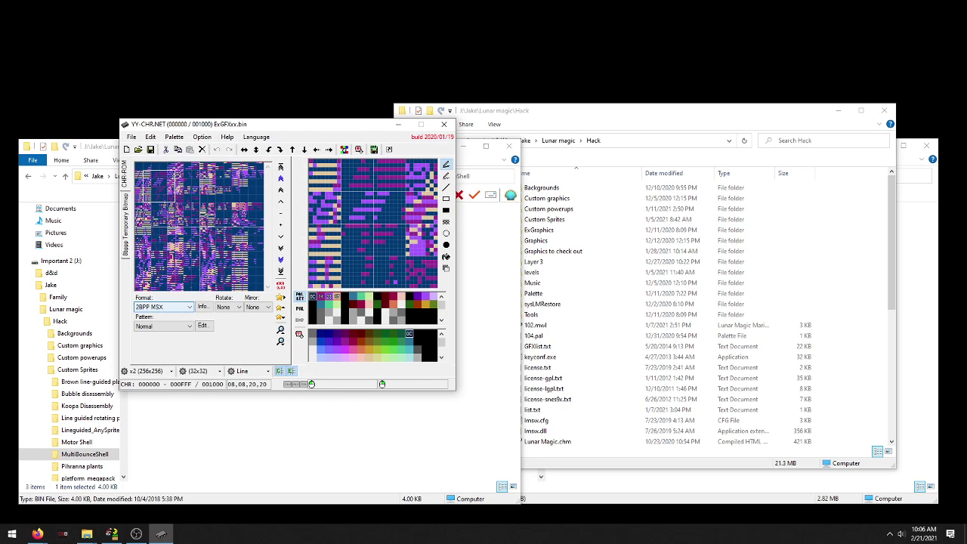
Display ExGFXxx.bin in the 4BPP SNES/PCE(CG) format and switch palette rows to make the number tiles readable
click(164, 307)
click(170, 368)
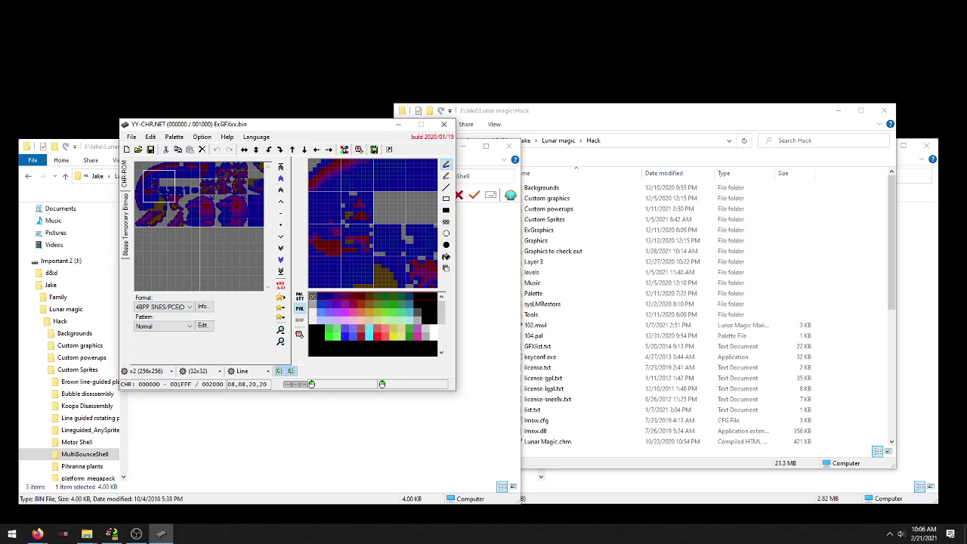
click(313, 305)
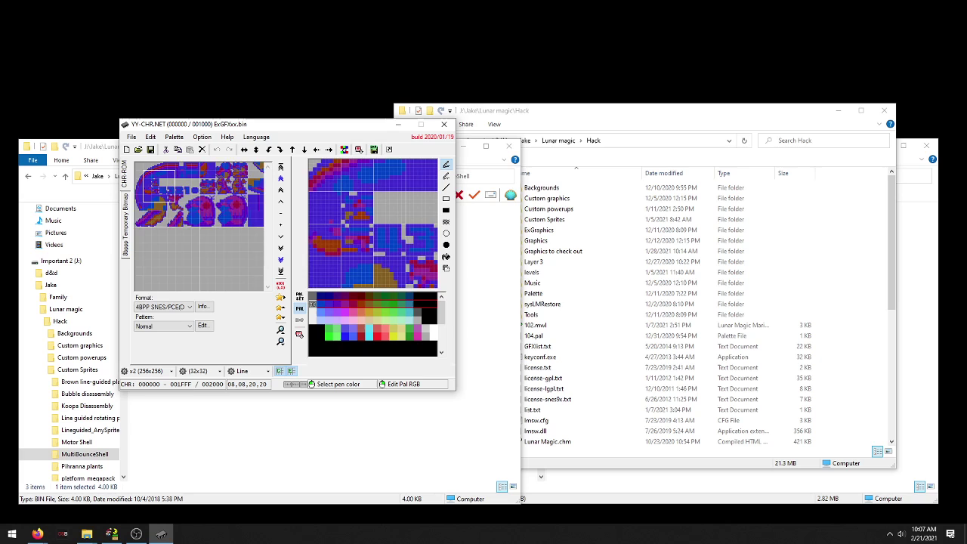
click(313, 313)
click(313, 329)
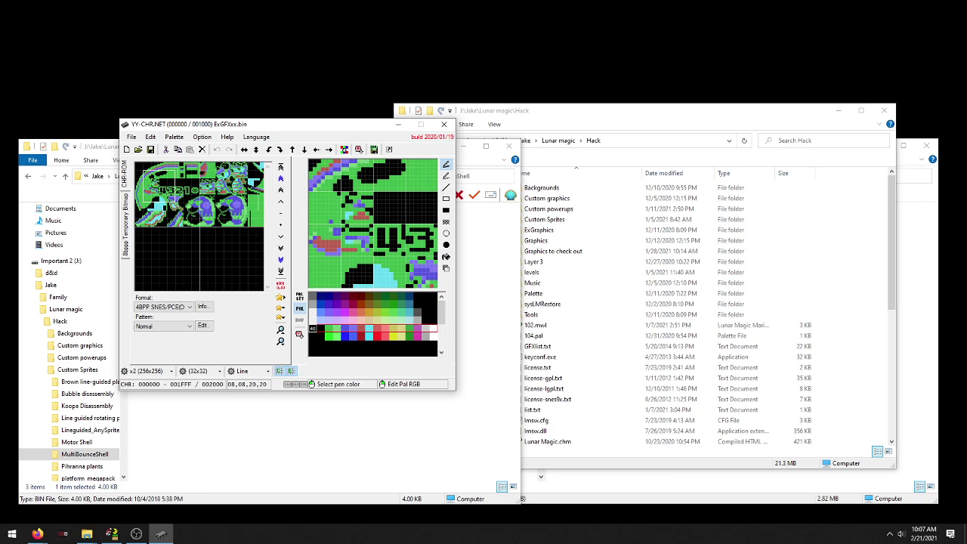
click(313, 320)
click(313, 328)
Examine the bounce-counter number tiles 4 to 0 in ExGFXxx.bin one after another, and close the graphics editor
click(180, 198)
click(172, 191)
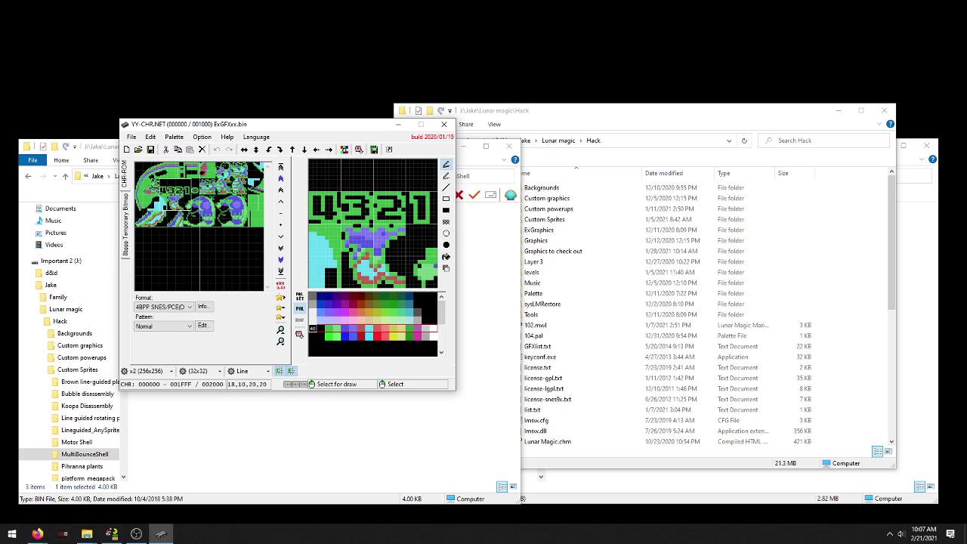
click(191, 194)
click(182, 194)
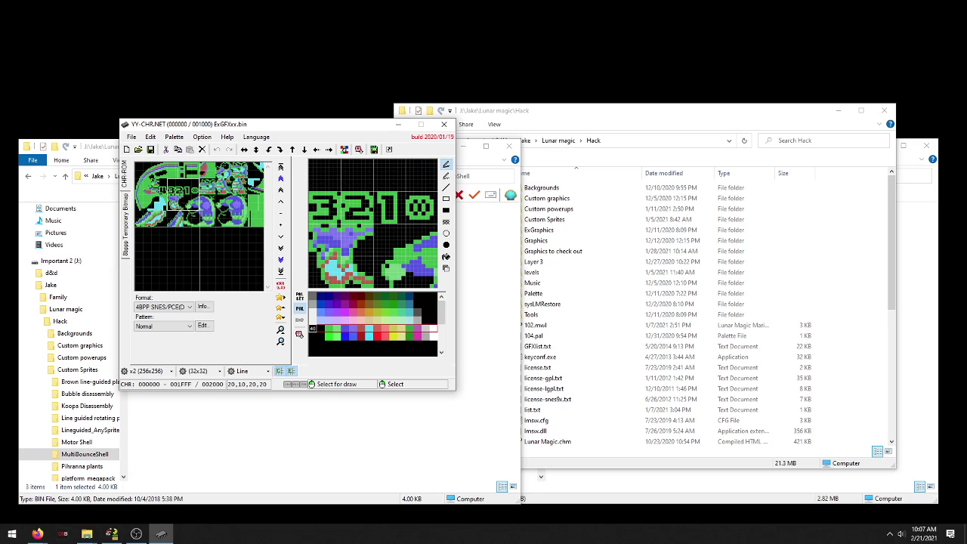
mouse_move(183, 194)
mouse_down()
mouse_move(175, 186)
mouse_move(166, 194)
mouse_move(175, 194)
mouse_up()
click(175, 194)
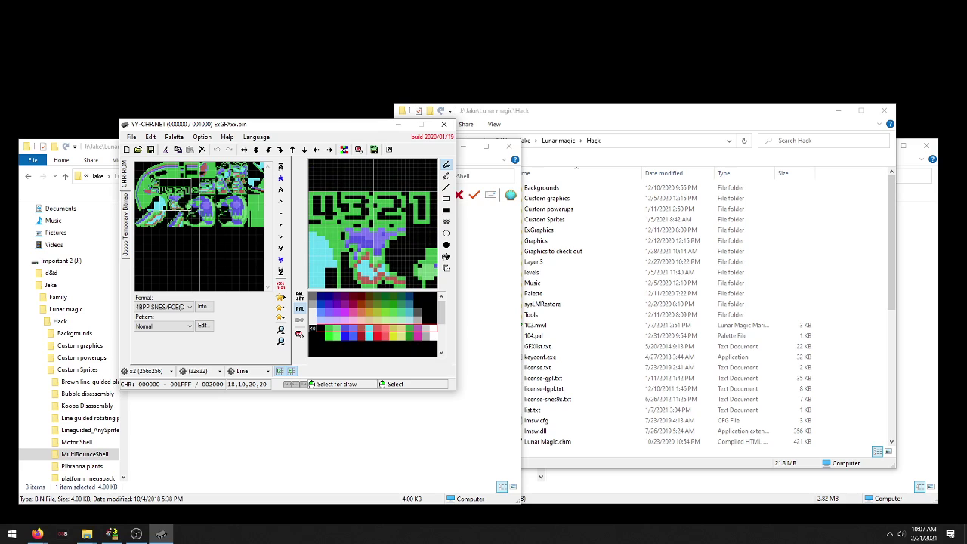
click(166, 195)
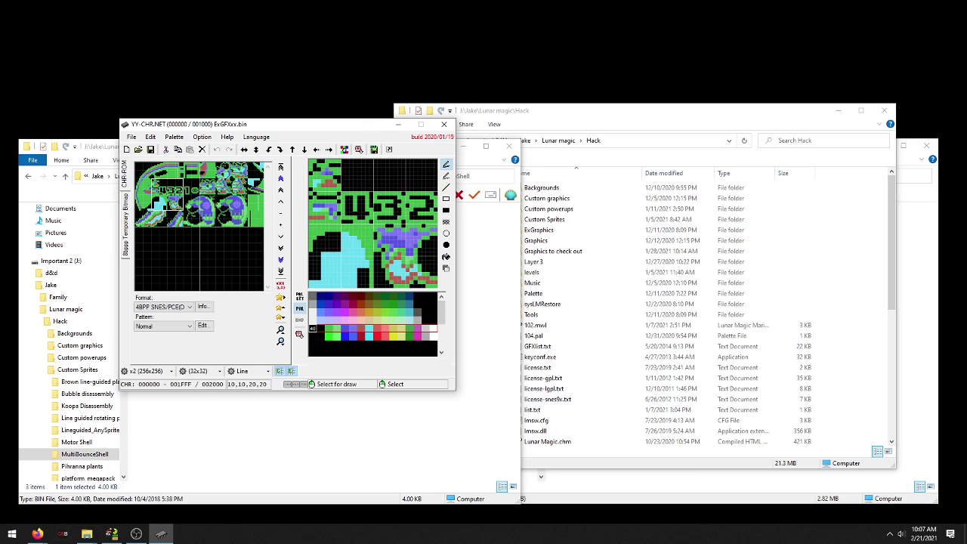
click(175, 194)
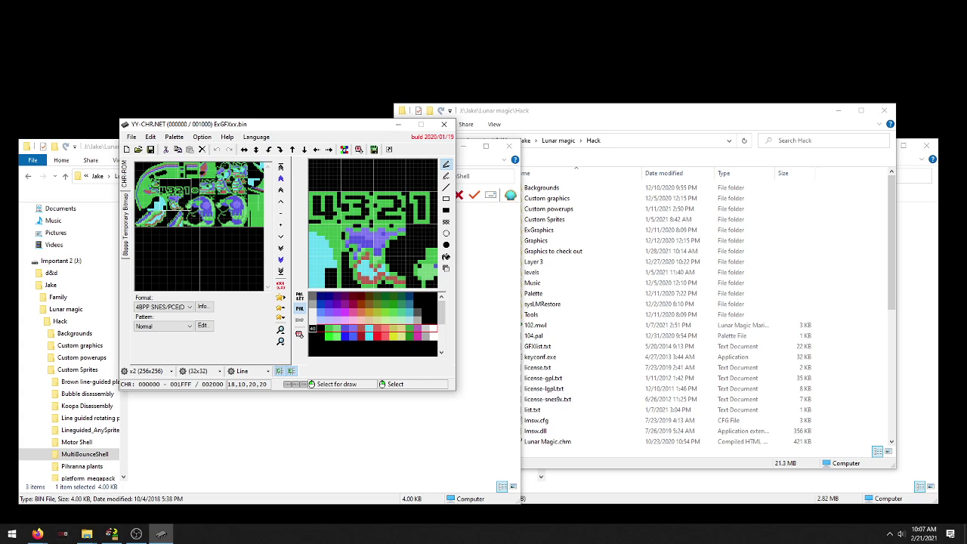
mouse_move(175, 195)
mouse_down()
mouse_move(191, 202)
mouse_move(167, 195)
mouse_up()
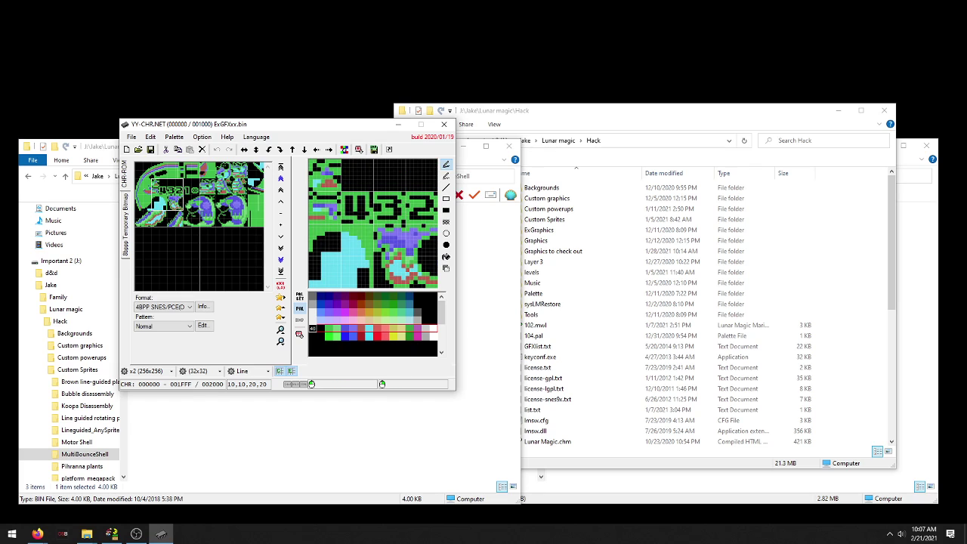
click(444, 124)
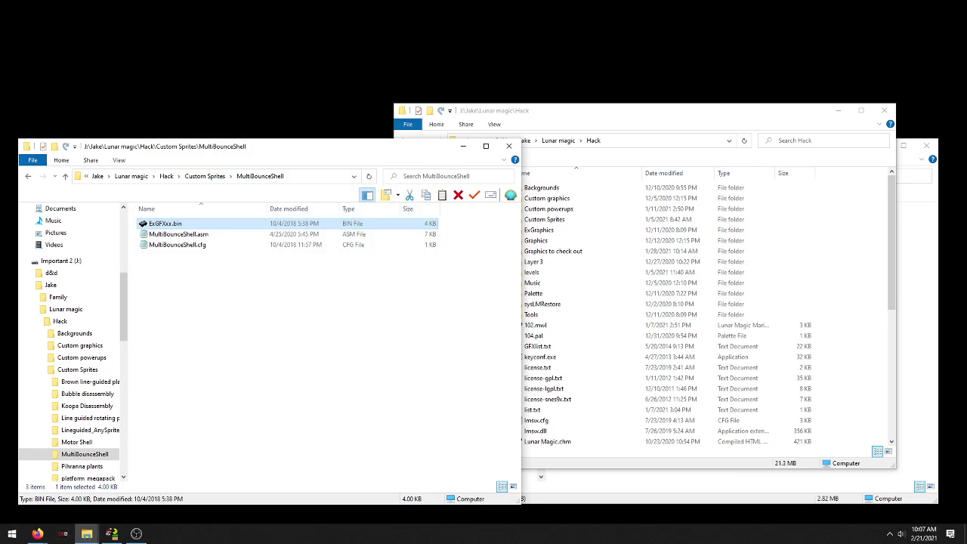
Reopen ExGFXxx.bin from the MultiBounceShell folder, display it as 4BPP SNES/PCE(CG), and move the editor window over the folders
click(533, 335)
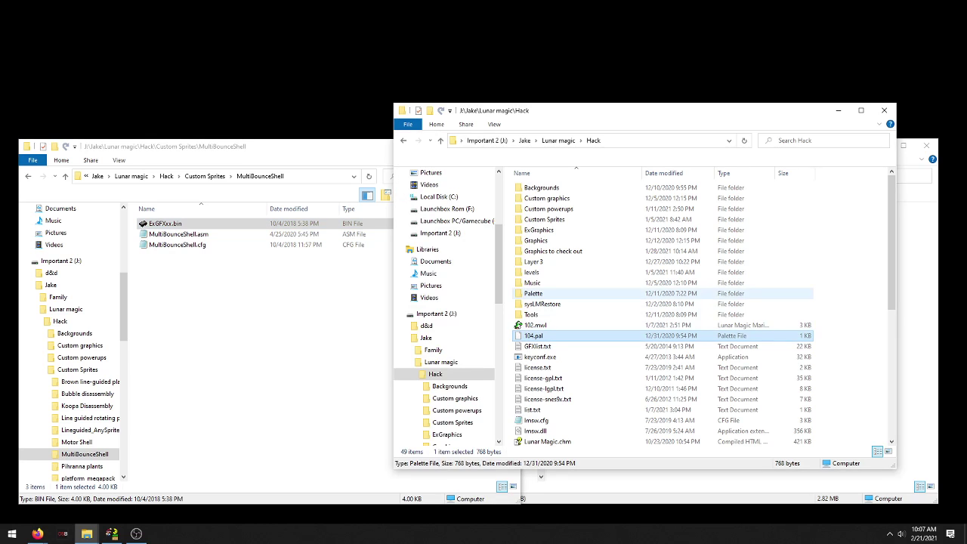
double_click(164, 224)
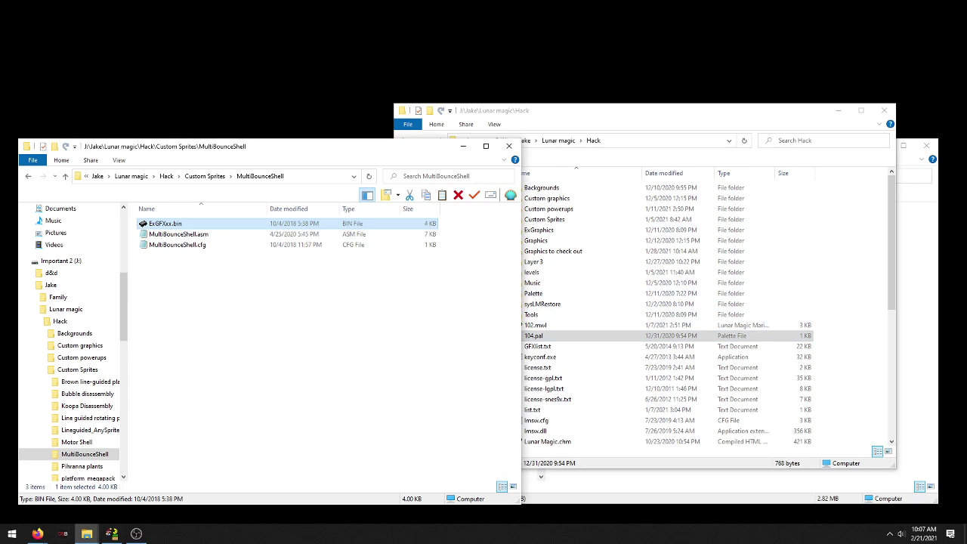
click(69, 203)
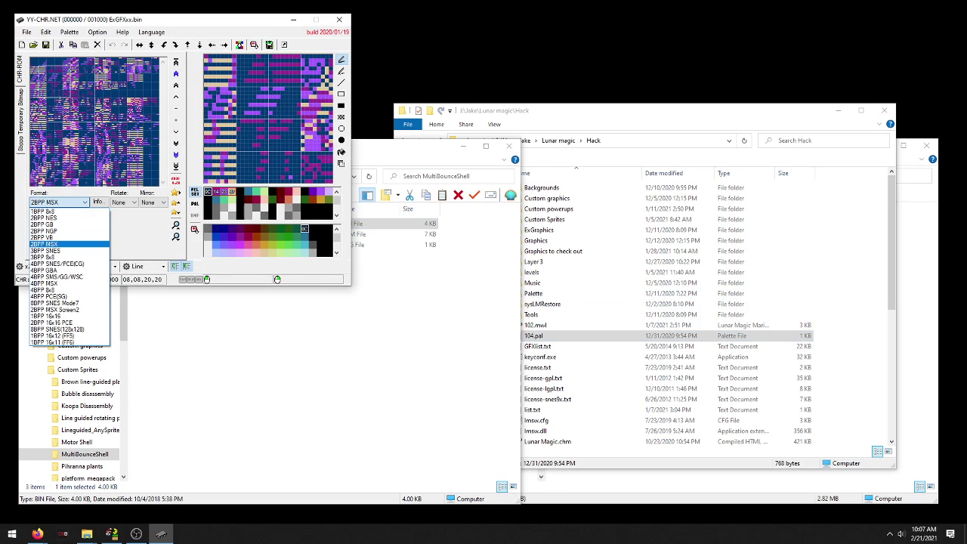
click(65, 263)
drag(182, 18, 452, 146)
Try several palette rows to make the shell graphics readable, inspect the counter tiles, and close the graphics editor
click(486, 333)
click(485, 326)
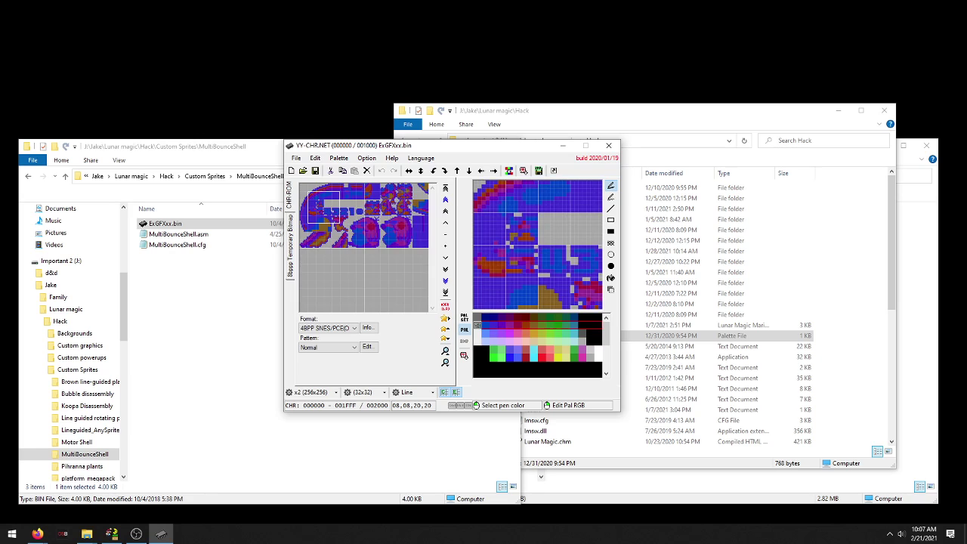
click(485, 342)
click(477, 333)
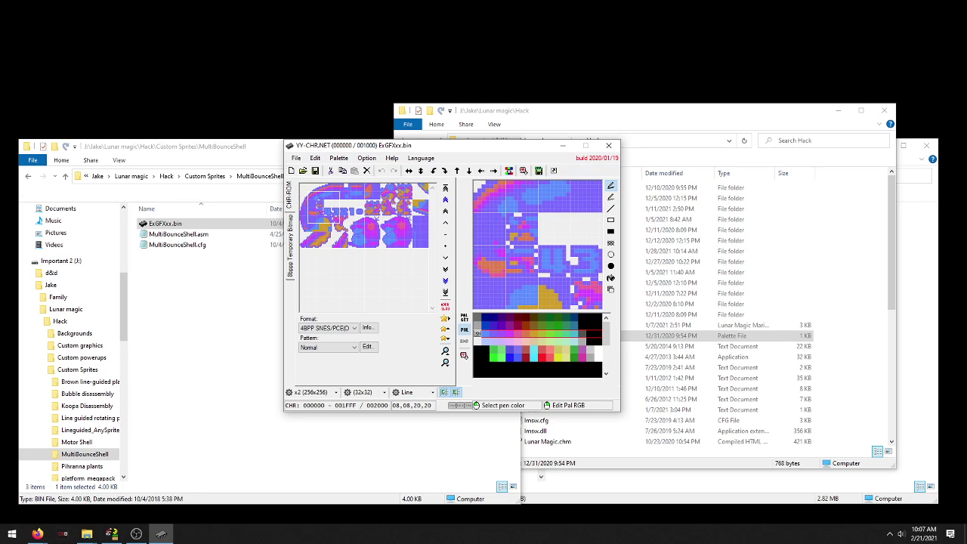
click(477, 326)
click(477, 350)
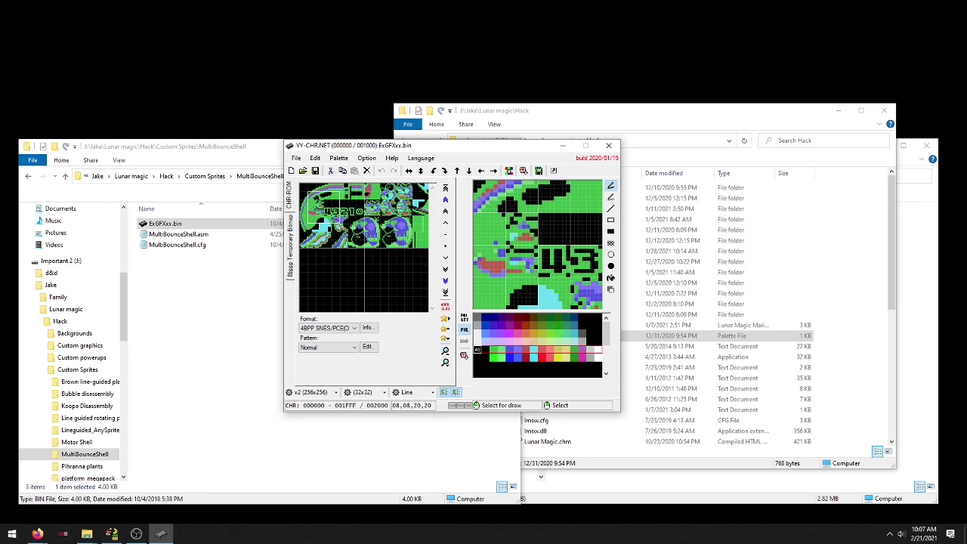
right_drag(327, 204, 360, 212)
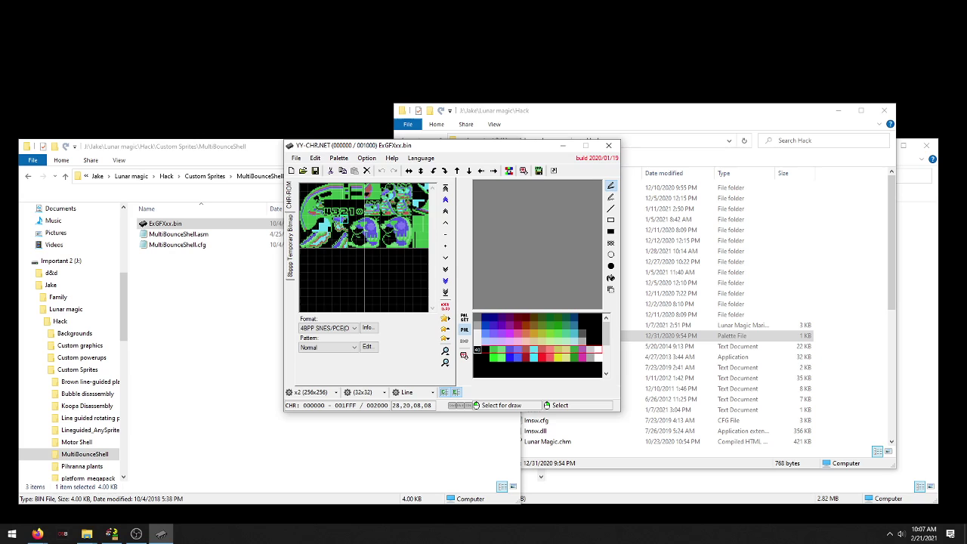
click(609, 146)
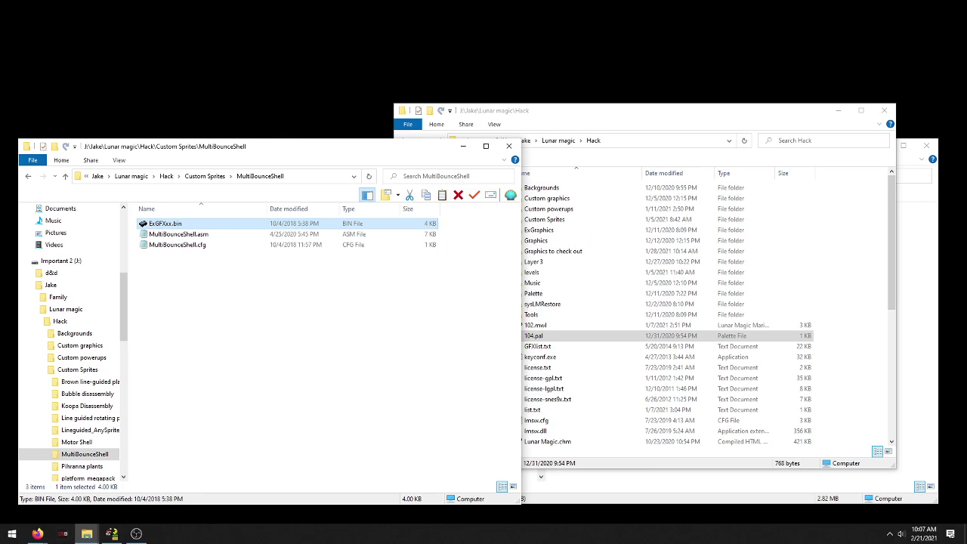
Copy ExGFXxx.bin from MultiBounceShell into the Hack folder's ExGraphics folder and rename the copy to ExGFX89.bin
click(533, 282)
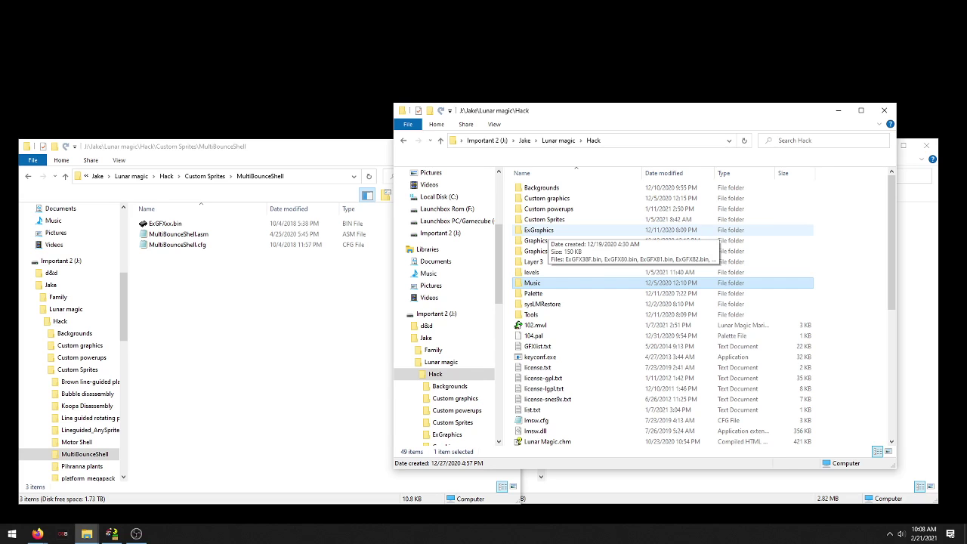
double_click(539, 230)
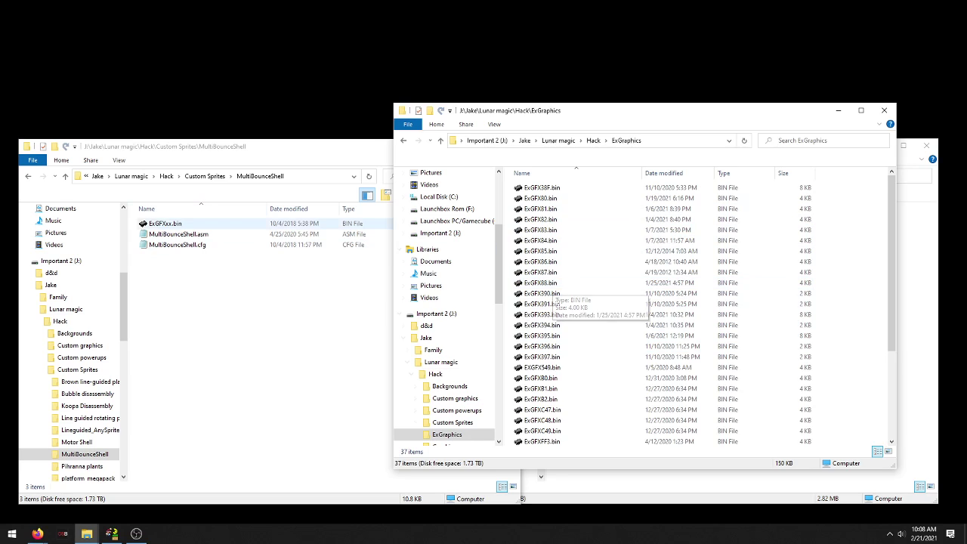
click(164, 224)
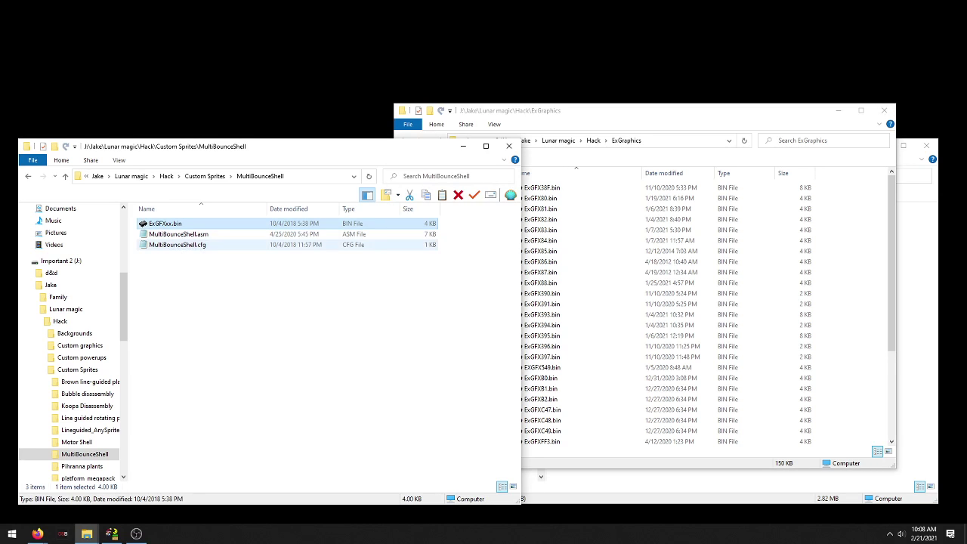
drag(164, 224, 838, 335)
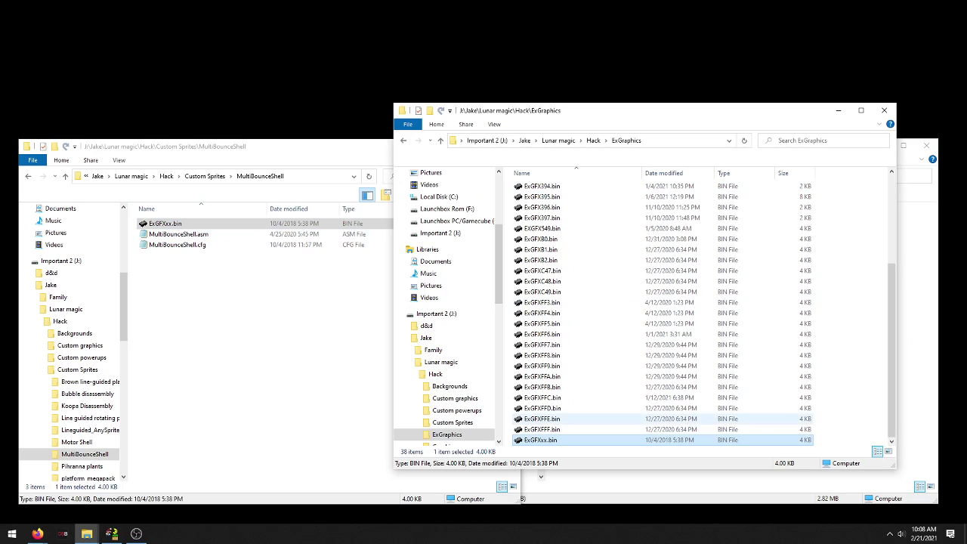
key(F2)
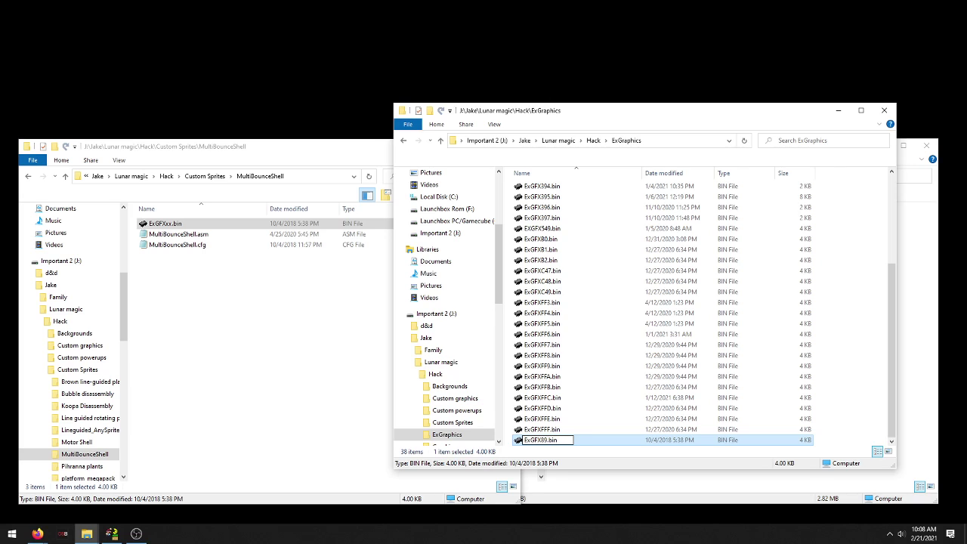
key(Return)
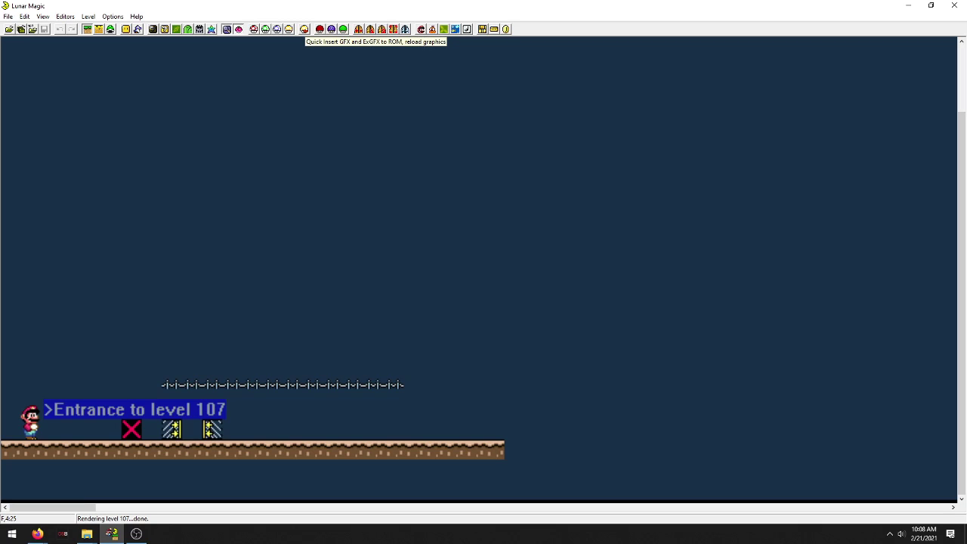
Insert the GFX and ExGFX into the ROM in Lunar Magic and enable the Super GFX Bypass for level 107
click(304, 29)
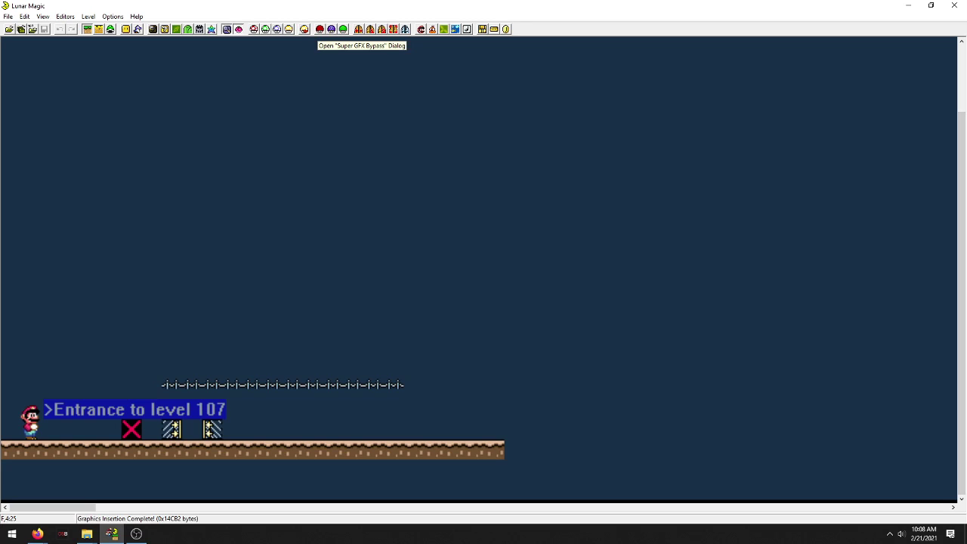
click(321, 29)
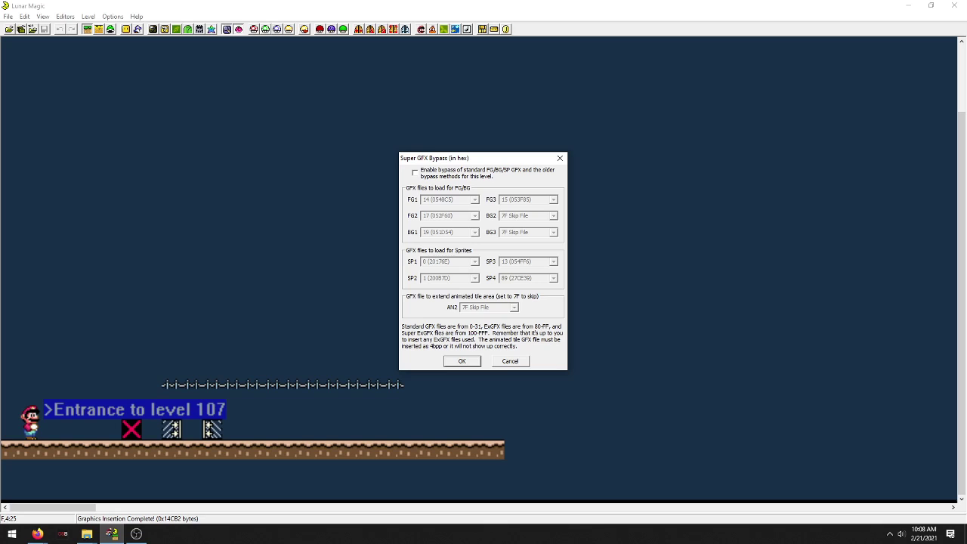
click(415, 173)
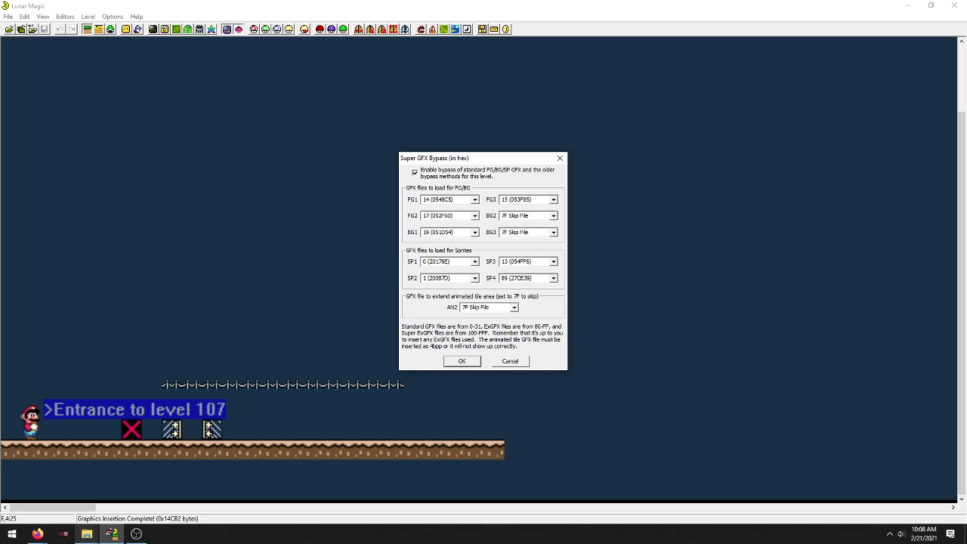
Switch to Firefox and check the Multi-Bounce Shell description on SMW Central for the graphics slot its custom ExGFX needs
click(37, 533)
click(157, 492)
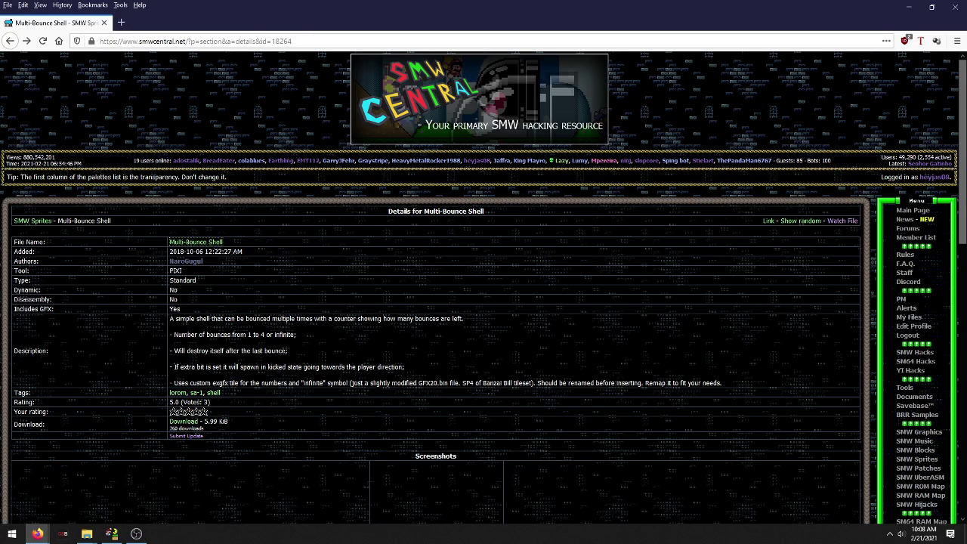
drag(192, 383, 221, 394)
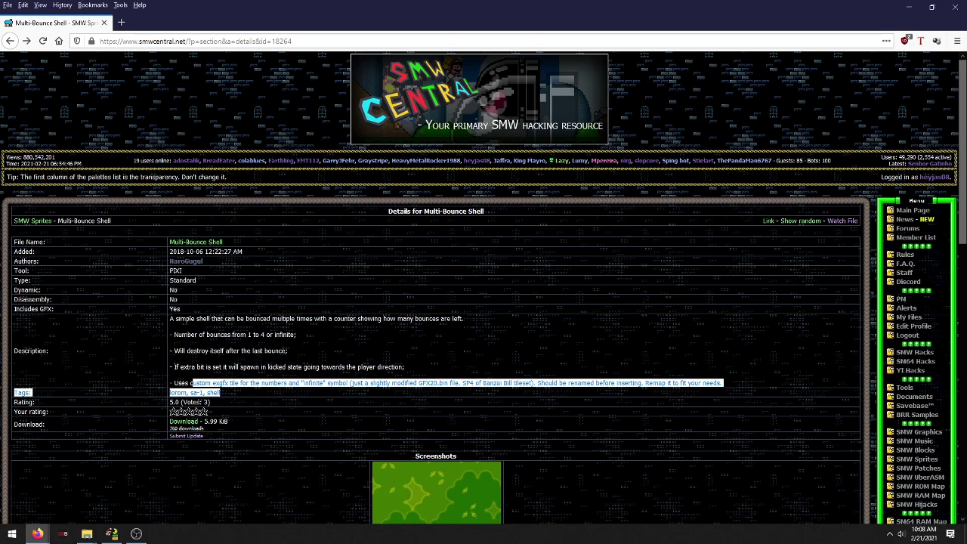
click(355, 389)
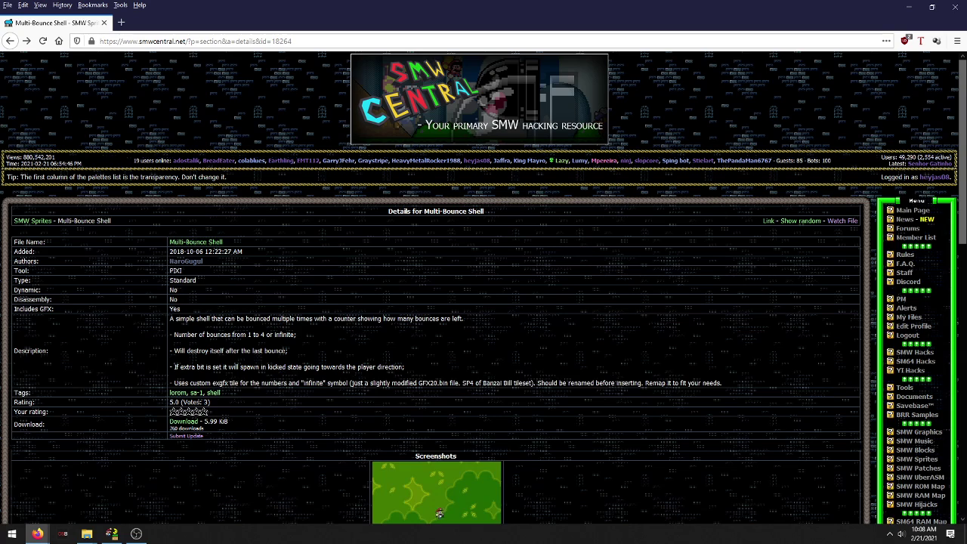
Switch to Lunar Magic, apply ExGFX file 89 as level 107's SP4 sprite graphics, and save the level to the ROM
click(910, 7)
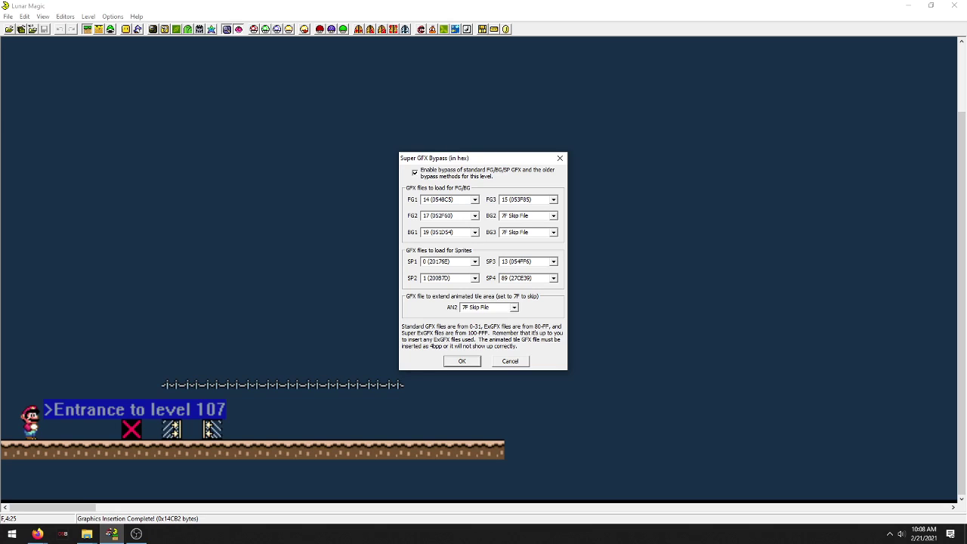
drag(535, 278, 502, 279)
key(Return)
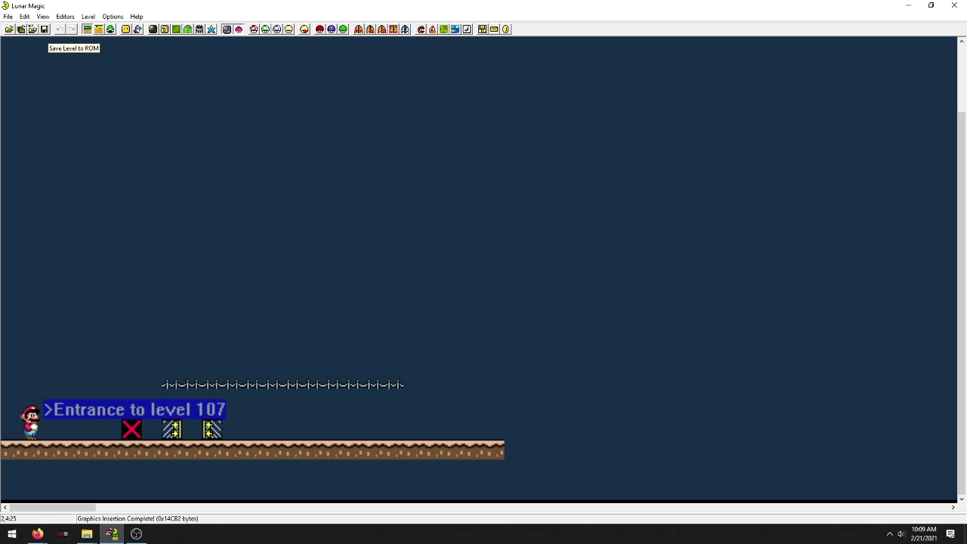
click(44, 29)
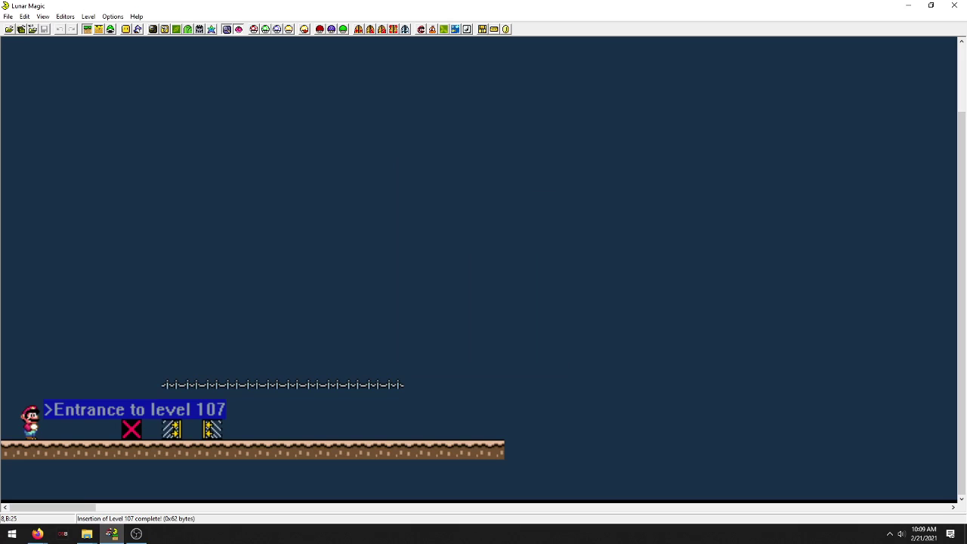
Playtest level 107, bouncing on the infinite-bounce shell between the two blocks to check its counter graphic, and end the test
key(F4)
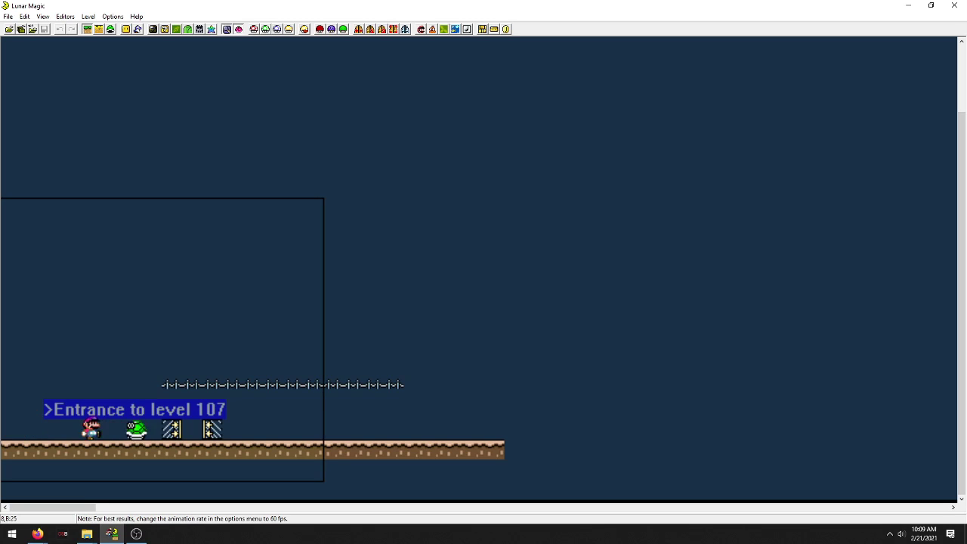
key(Right)
key(z)
key(Left)
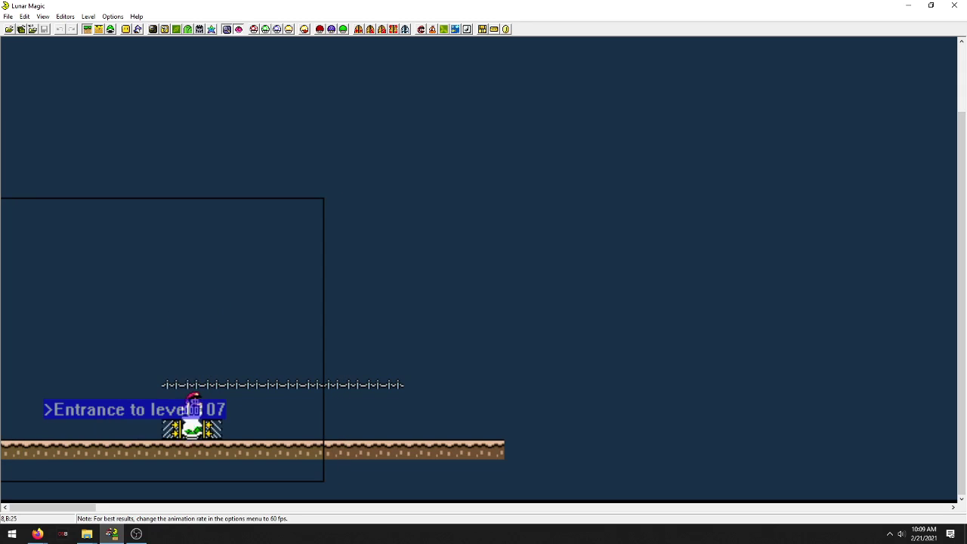
key(Left)
key(Escape)
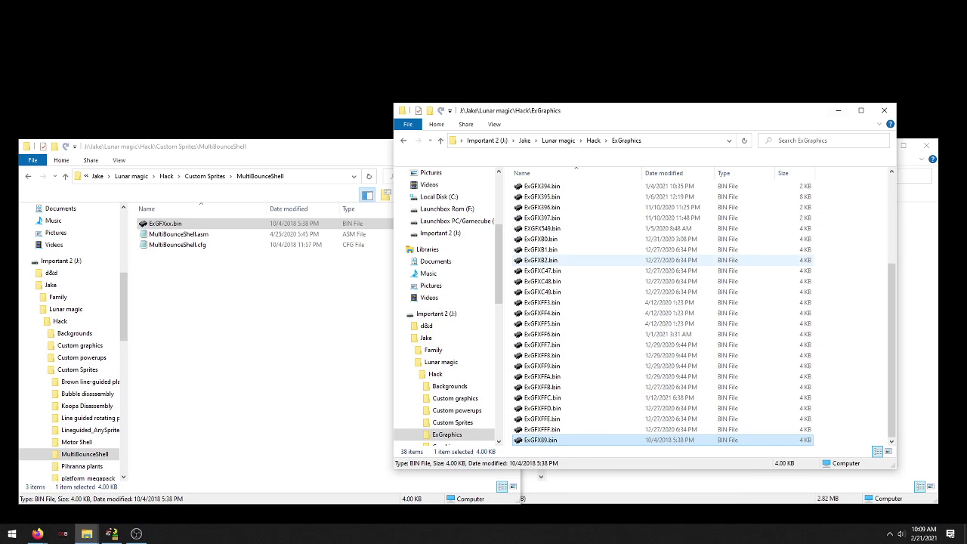
Open MultiBounceShell.asm from PIXI's sprites folder, set !NumberHits to $04, save the file and close it
click(760, 96)
drag(761, 111, 458, 63)
click(680, 146)
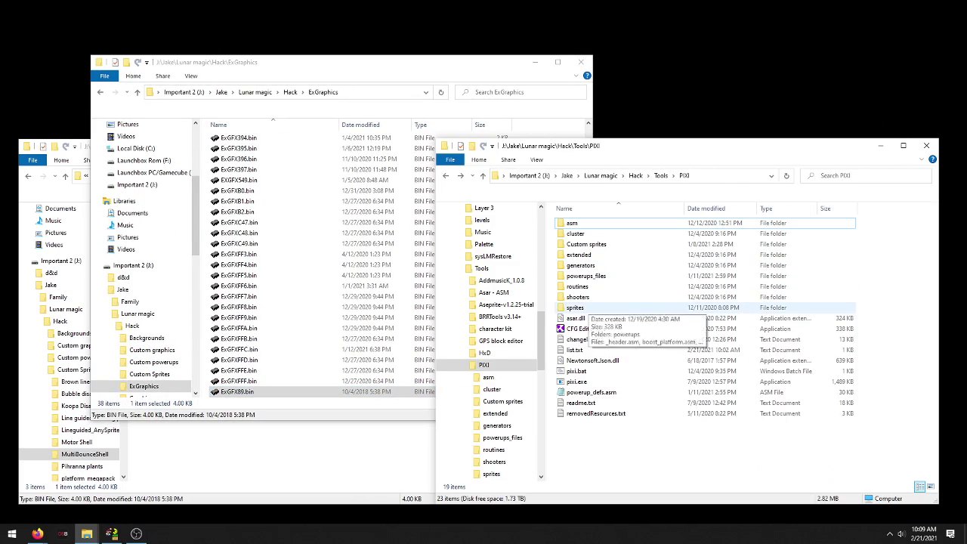
double_click(576, 308)
scroll(635, 393, down, 5)
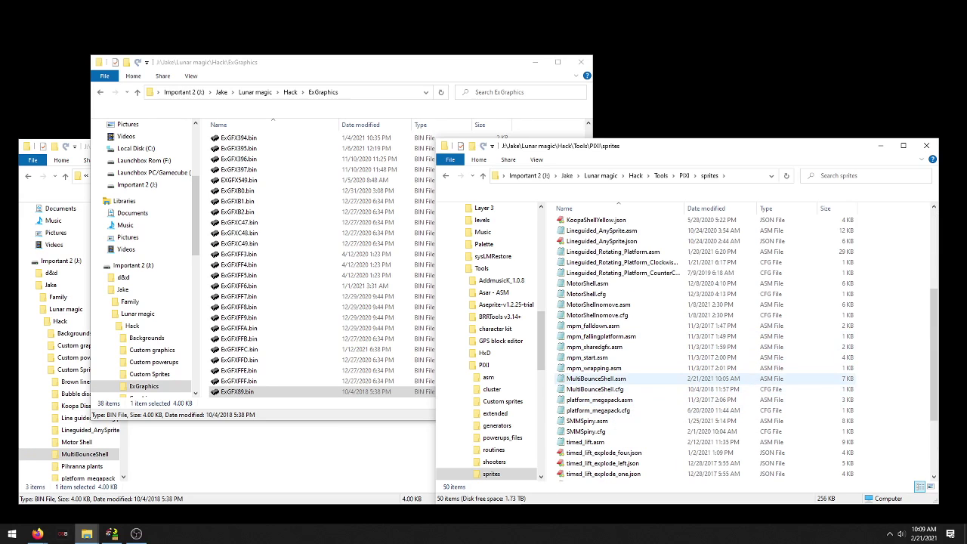
double_click(595, 379)
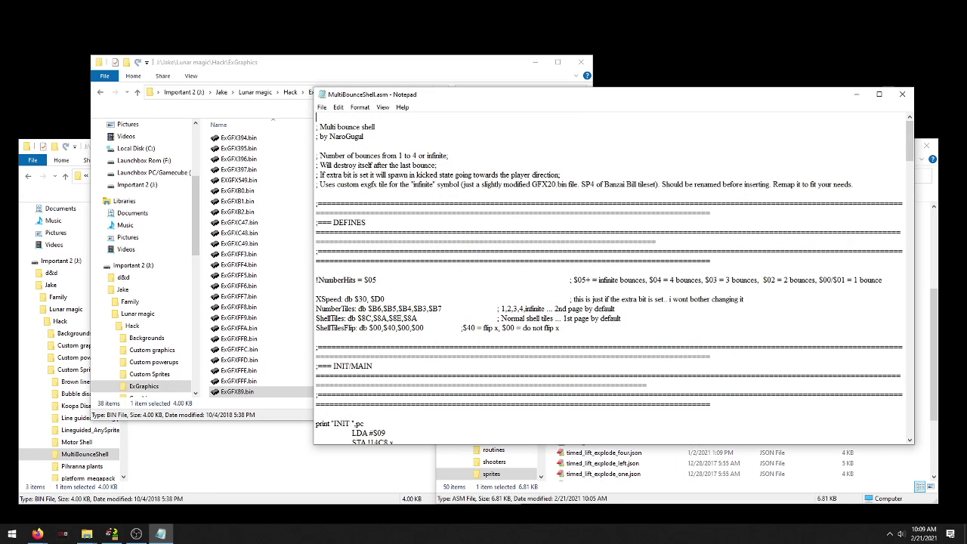
key(BackSpace)
text(4)
key(ctrl+s)
click(903, 94)
Move SMW.smc from the Hack folder into the Tools\PIXI folder
click(290, 92)
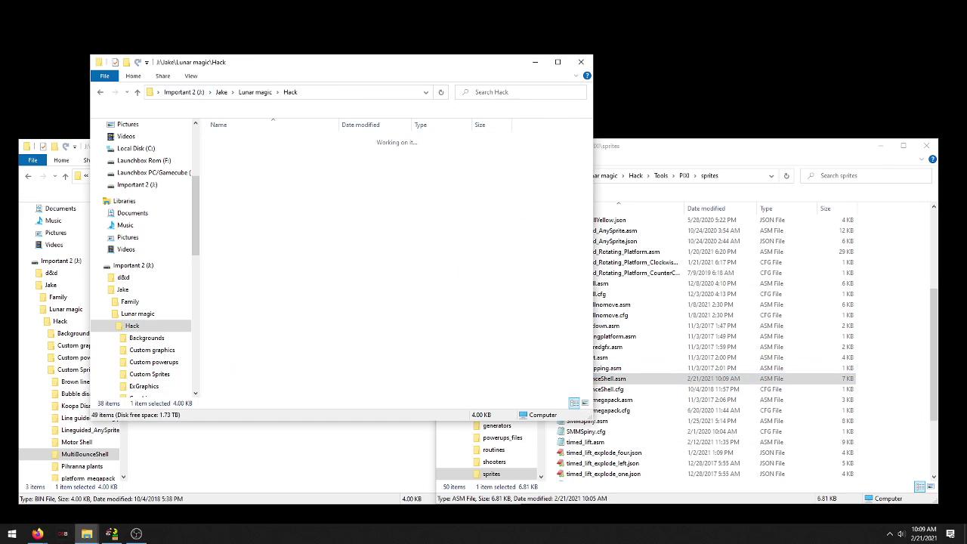
click(605, 315)
key(alt+Up)
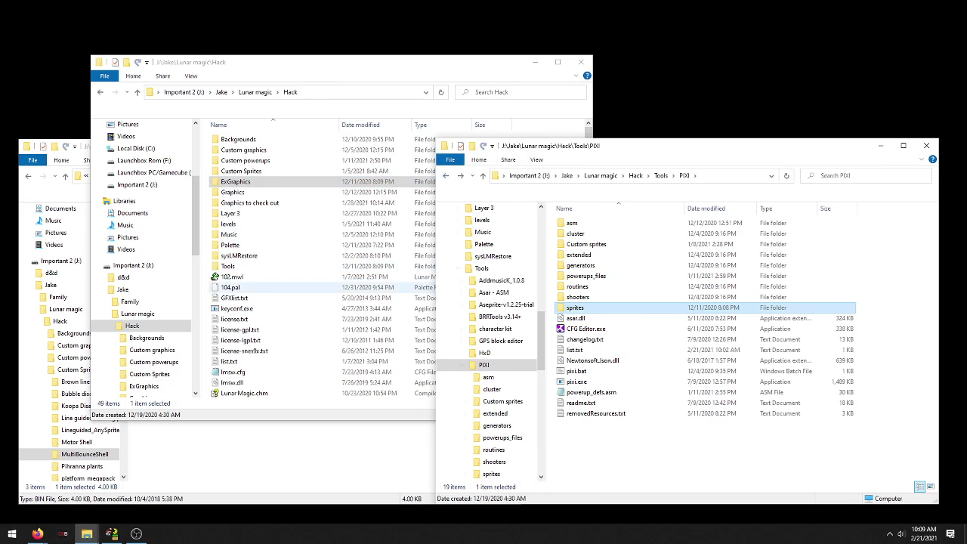
click(232, 277)
scroll(231, 277, down, 8)
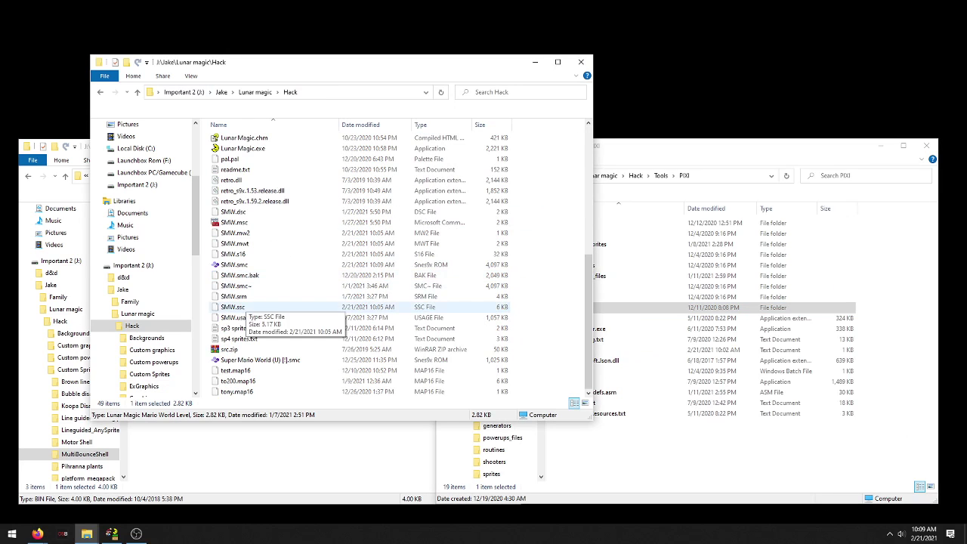
drag(234, 265, 684, 450)
drag(684, 310, 680, 446)
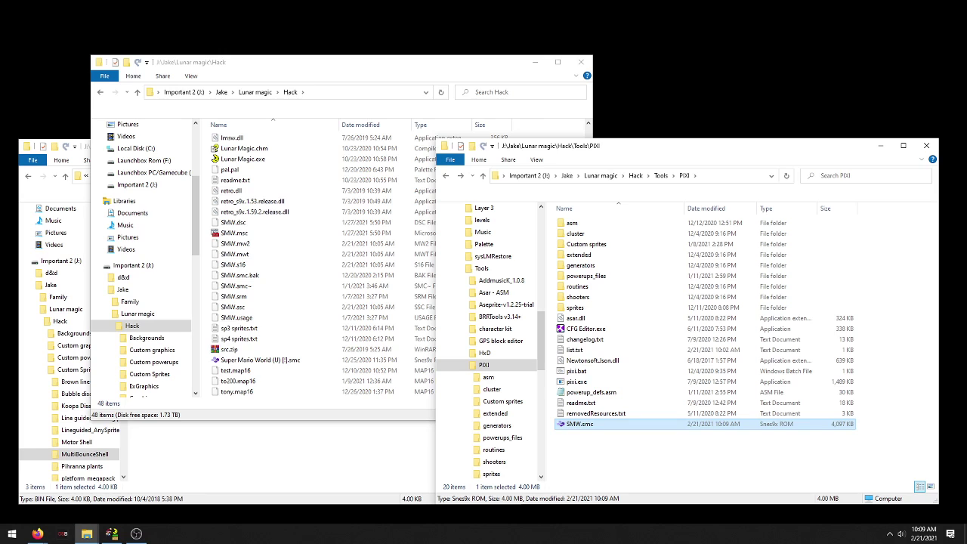
Run pixi.exe on the SMW.smc in the PIXI folder to reinsert the sprites, and close the console
double_click(577, 381)
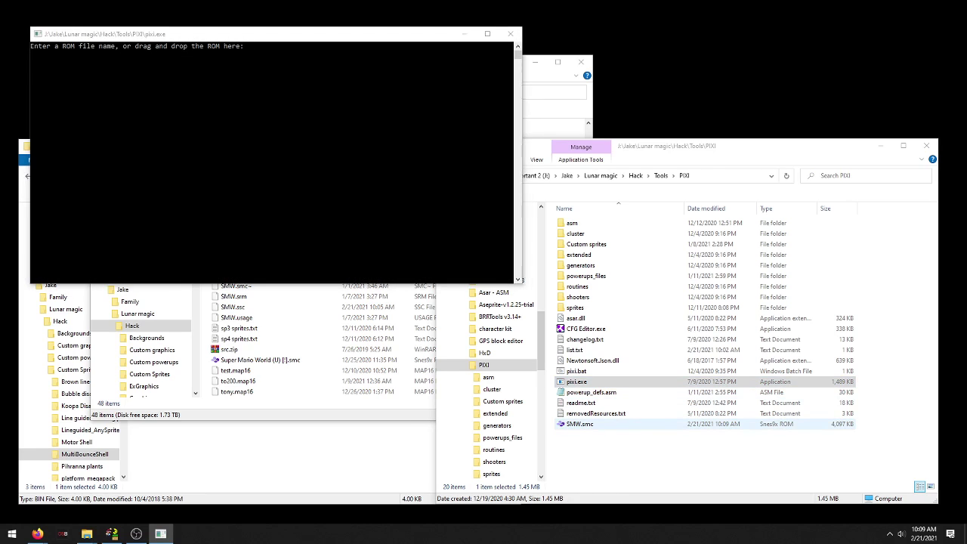
drag(580, 424, 391, 159)
click(390, 159)
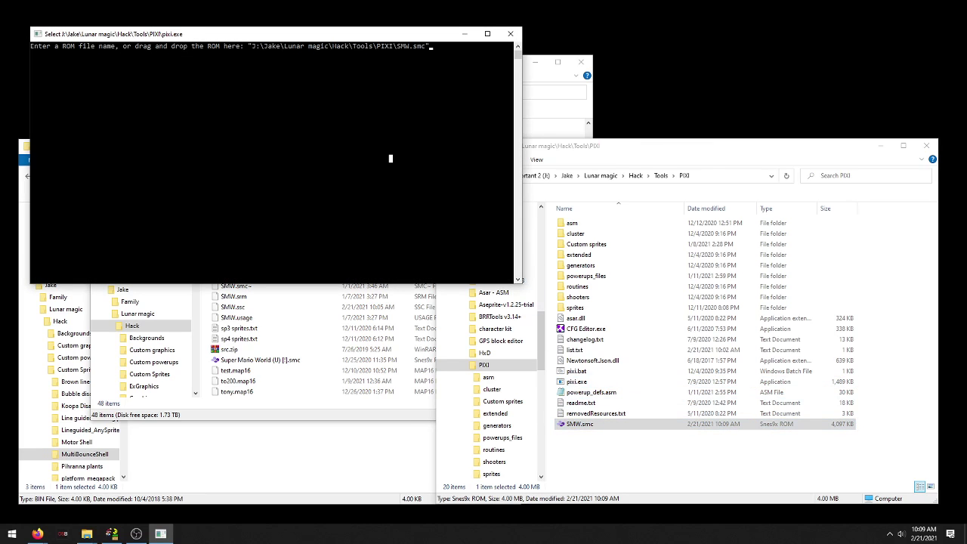
key(Escape)
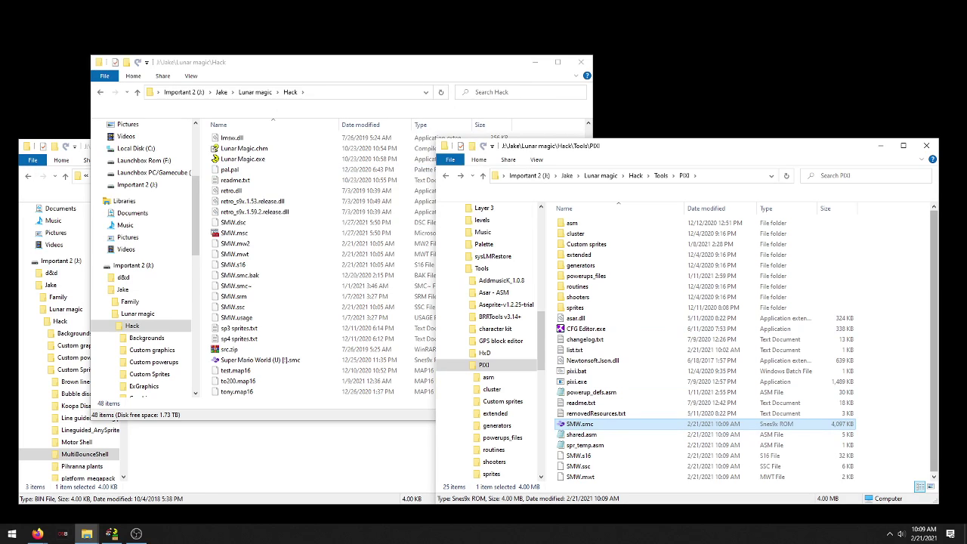
Refresh the PIXI folder and move SMW.smc with its four companion SMW files back to Hack, replacing the existing files
right_click(850, 285)
click(877, 323)
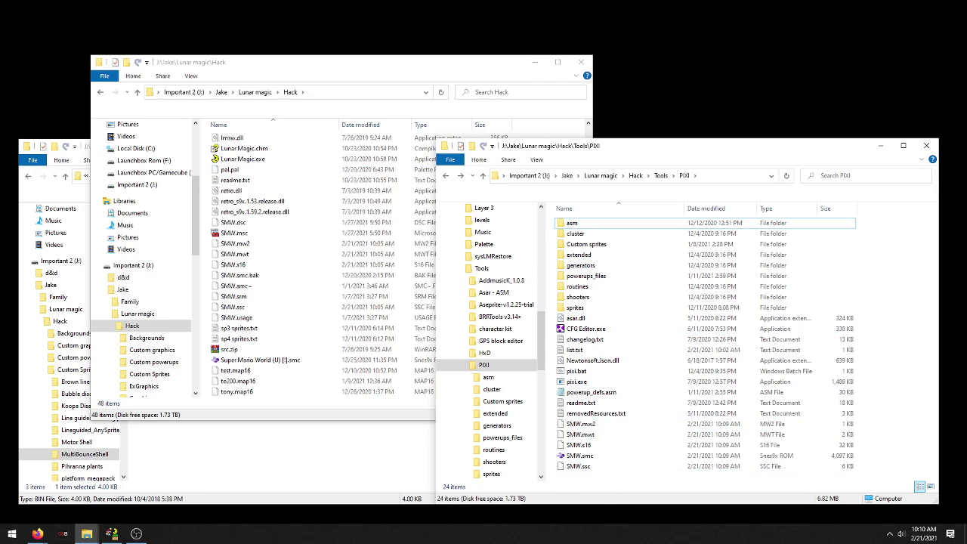
drag(633, 477, 210, 310)
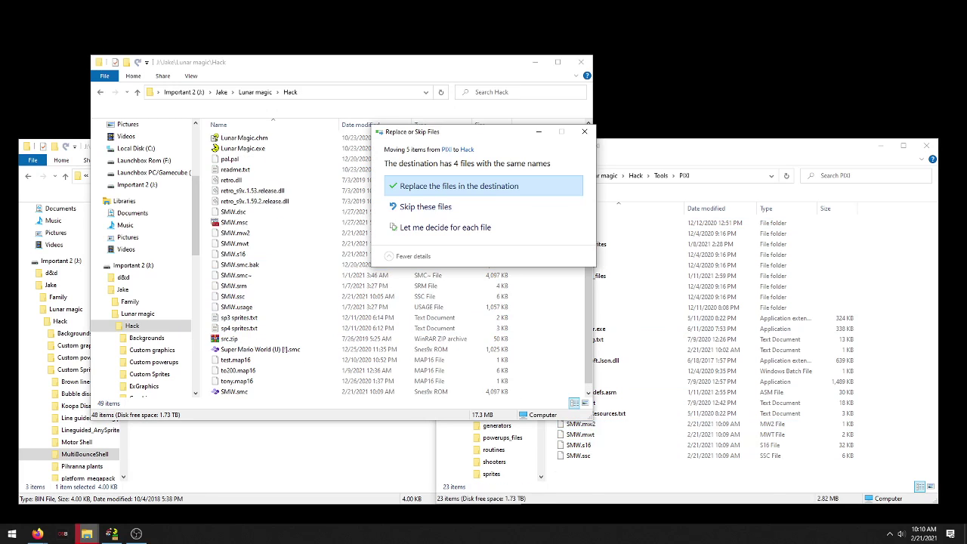
click(459, 186)
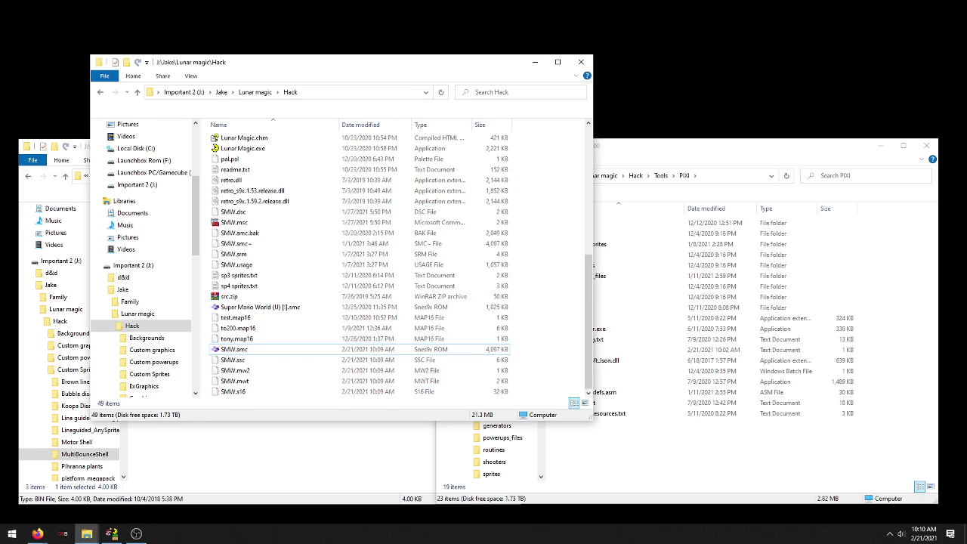
Switch to Lunar Magic and reload SMW.smc from the Hack folder
click(111, 533)
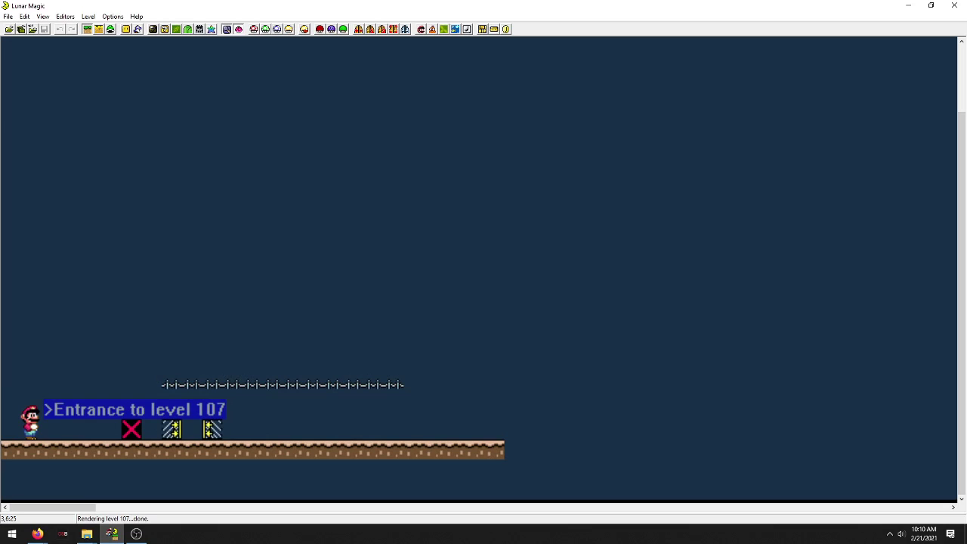
click(21, 29)
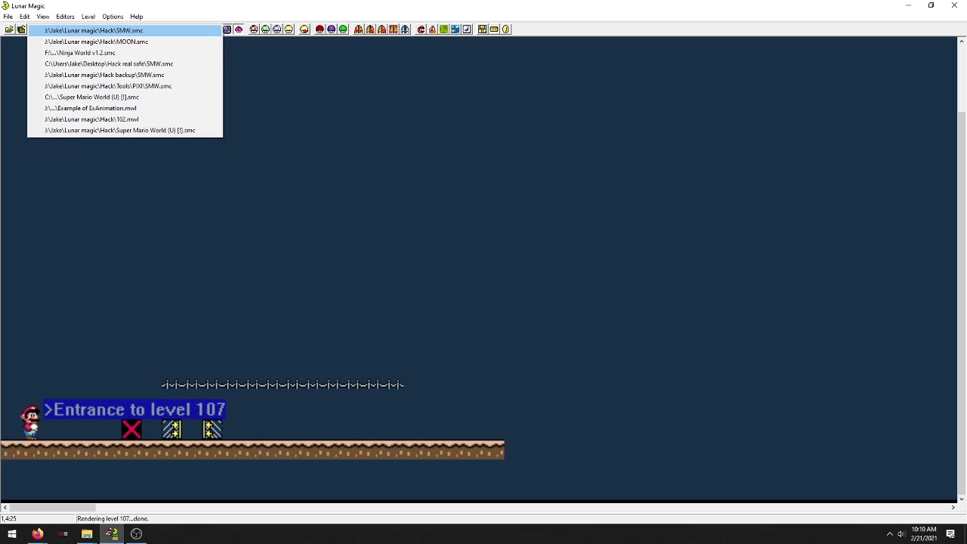
click(83, 31)
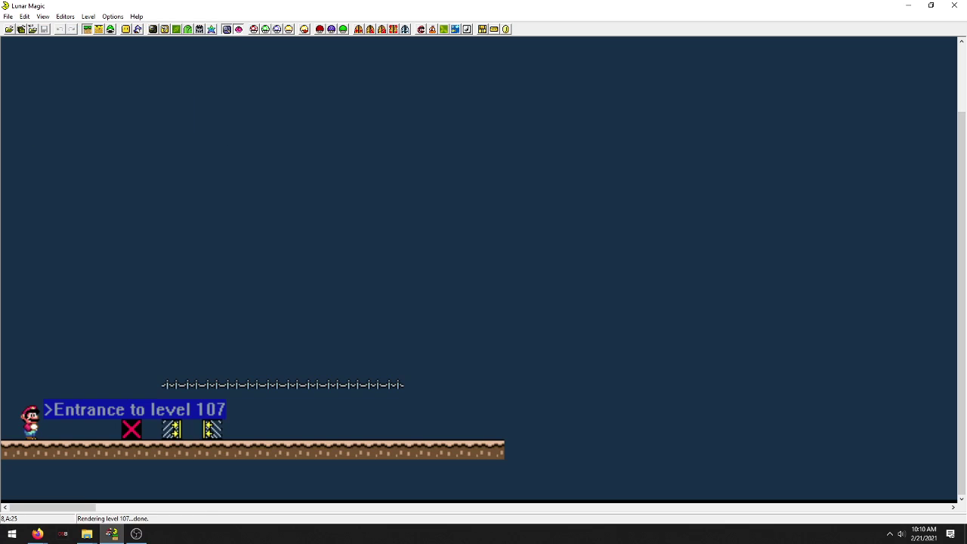
Playtest level 107, kicking the shell between the blocks and bouncing on it until its four bounces are used, and end the test
key(F4)
key(Right)
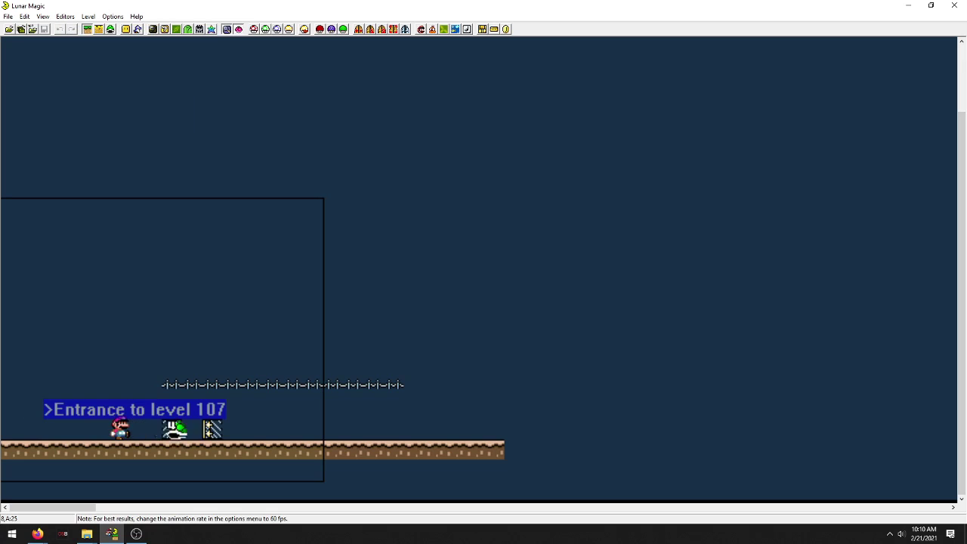
key(z)
key(Right)
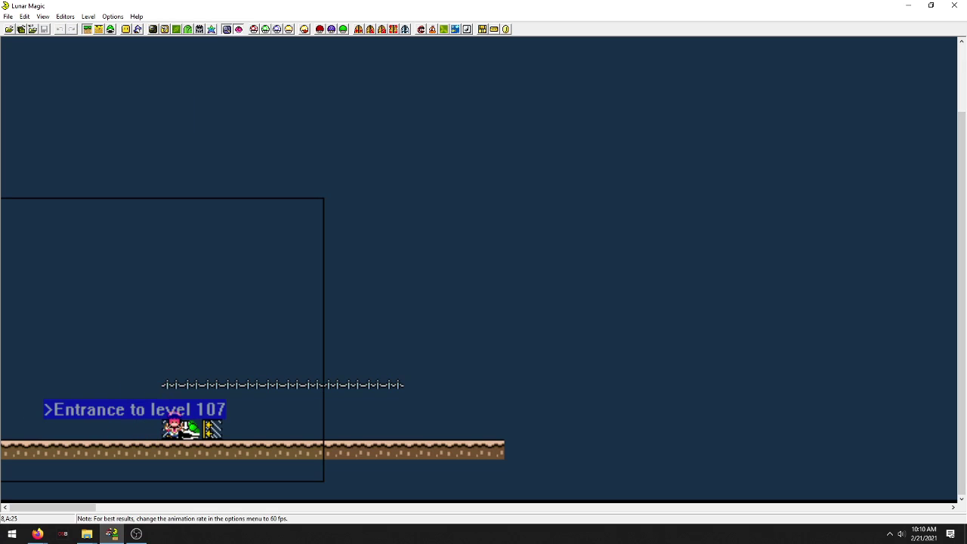
key(z)
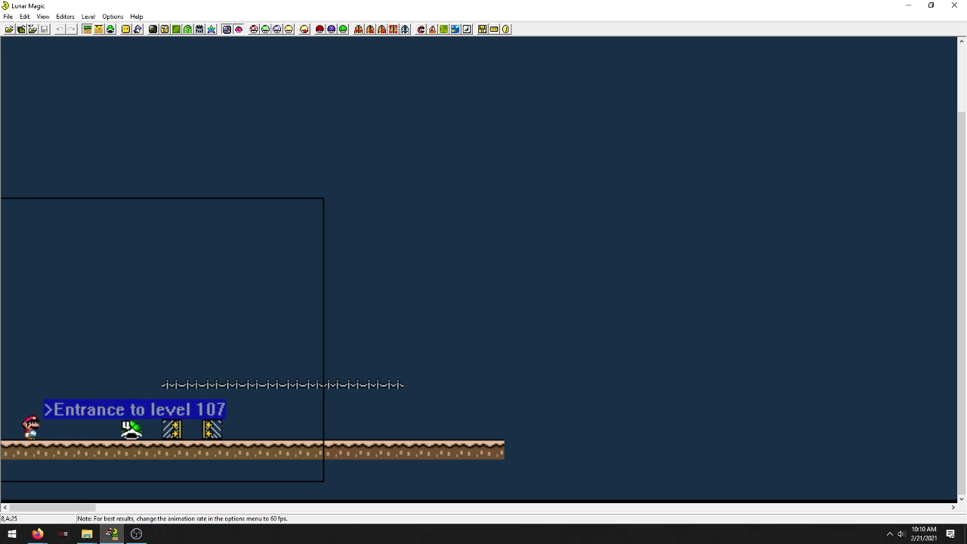
key(Right)
key(Left)
key(Right)
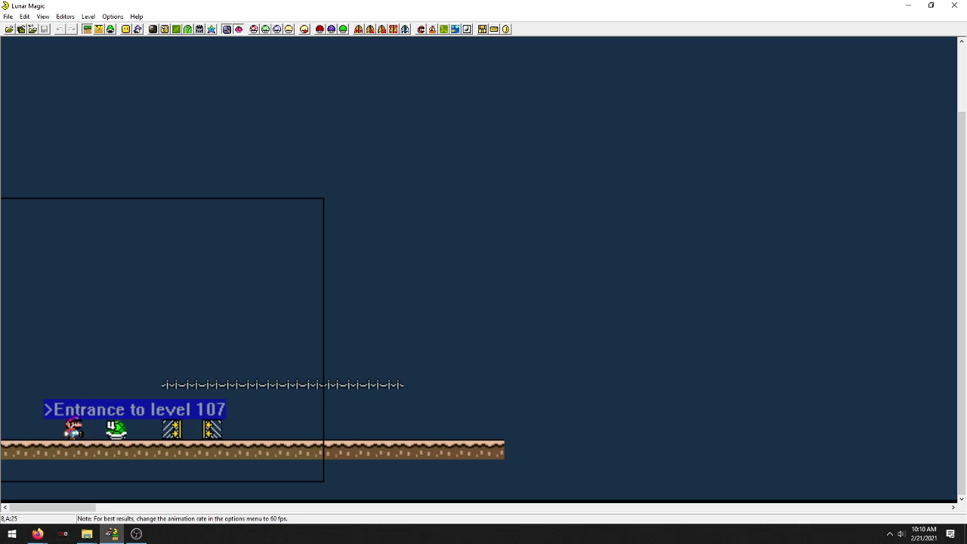
key(z)
key(Left)
key(Right)
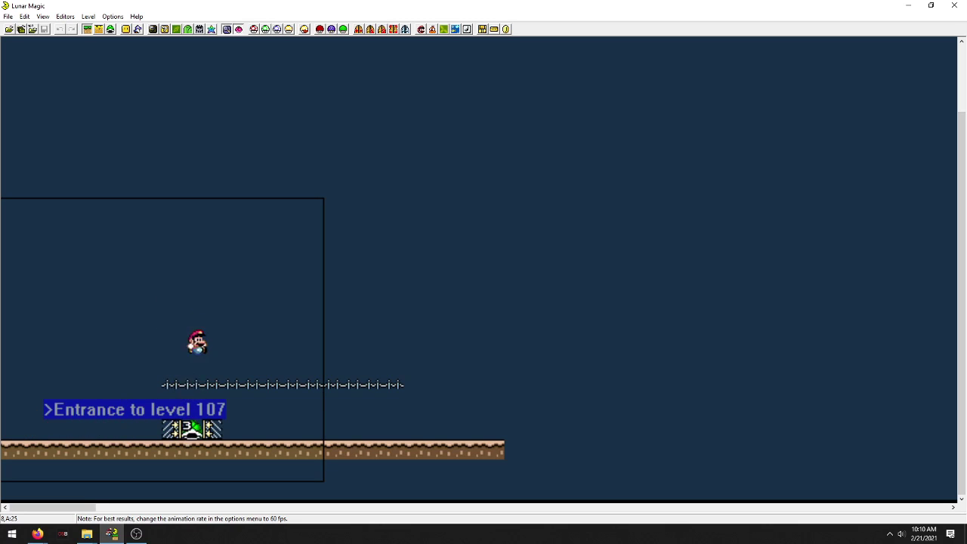
key(Left)
key(Right)
key(Left)
key(Right)
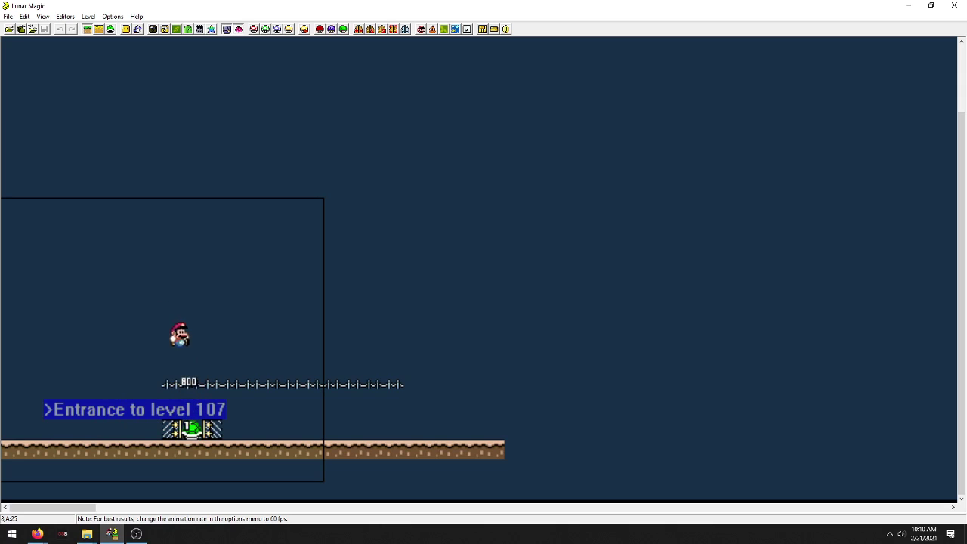
key(Left)
key(Left)
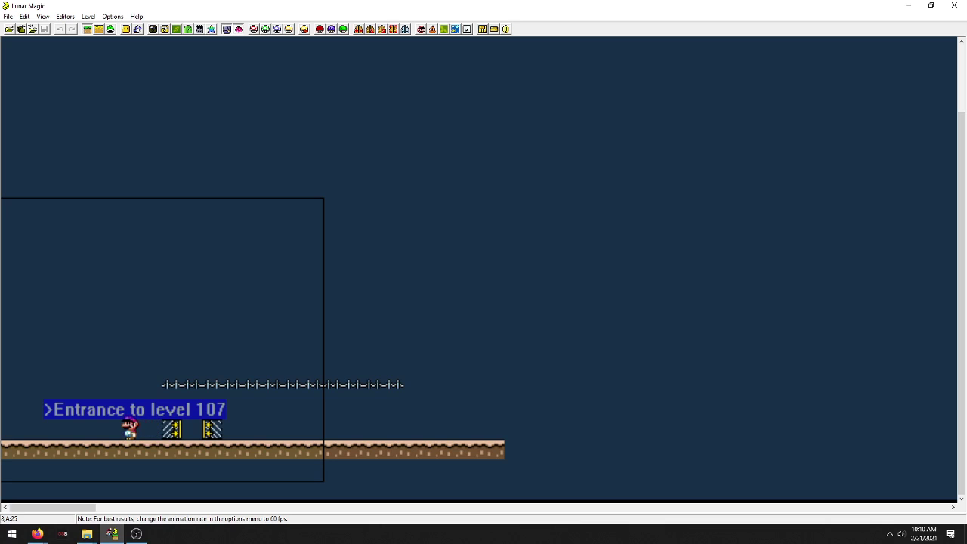
key(Escape)
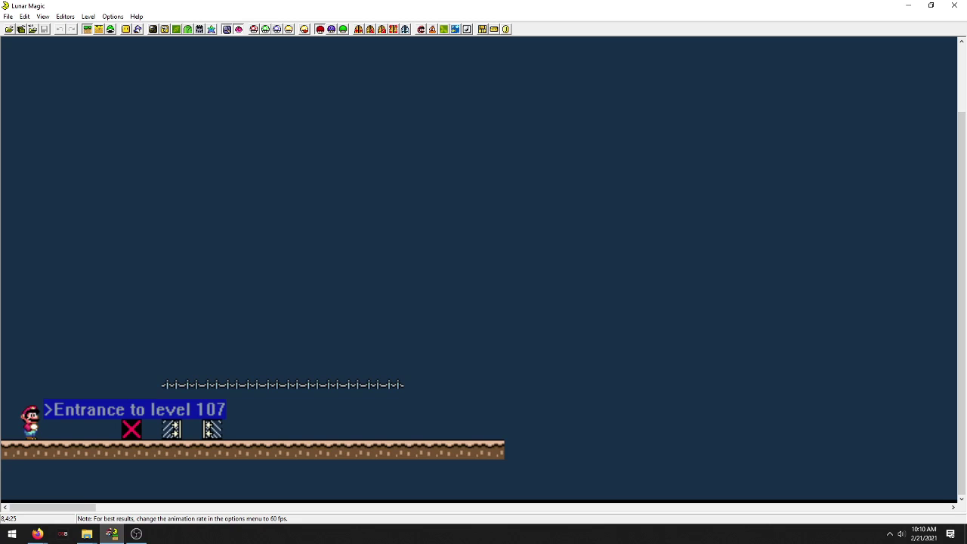
Review level 107's Super GFX Bypass settings without changing them, and minimize Lunar Magic
click(320, 29)
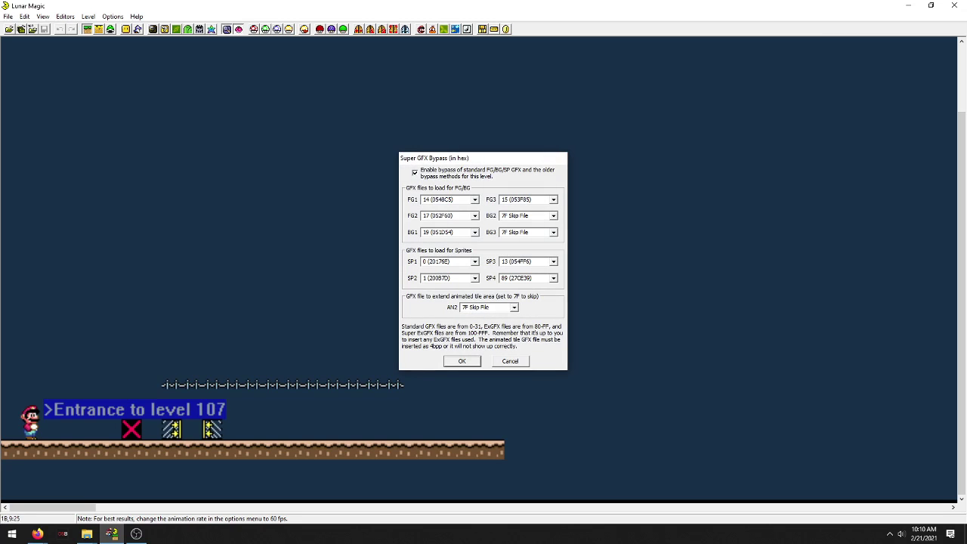
click(560, 158)
click(908, 5)
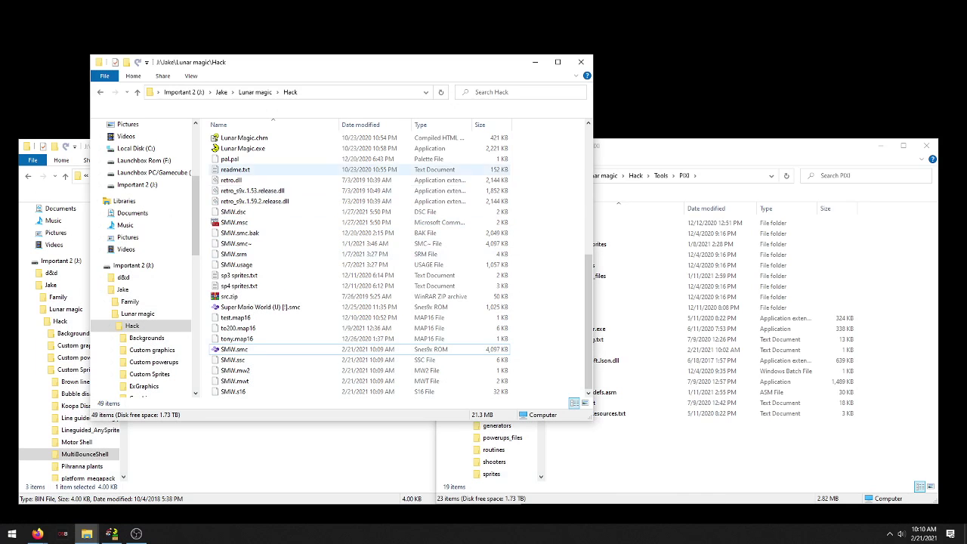
scroll(250, 181, up, 8)
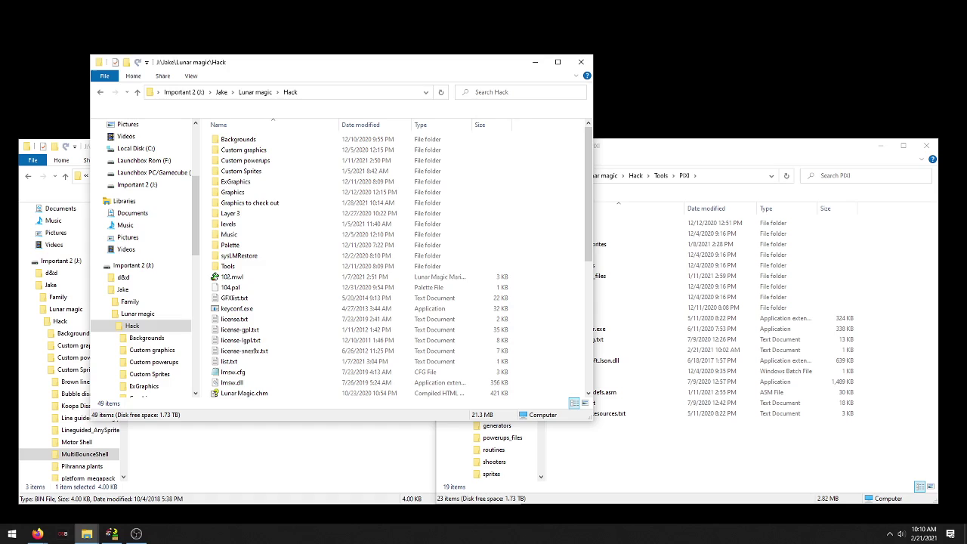
click(287, 454)
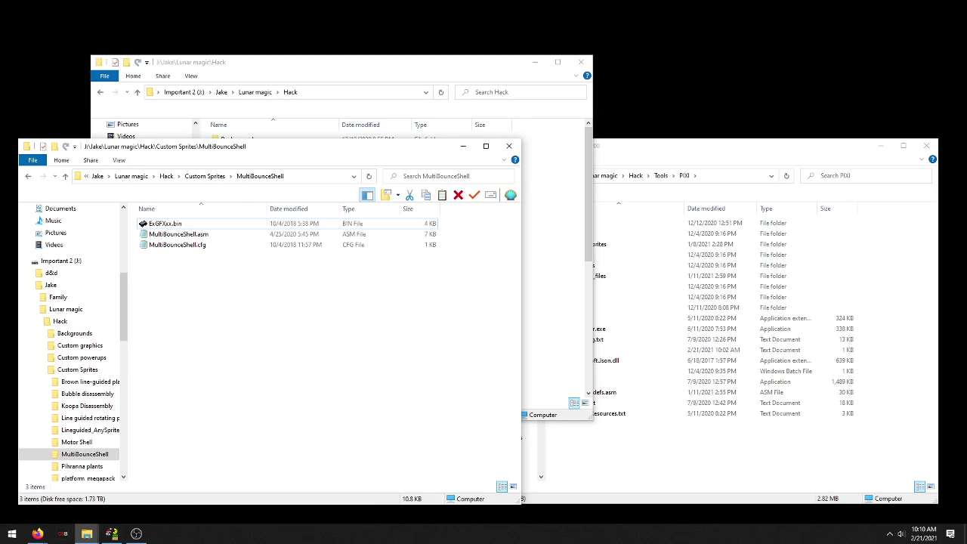
key(alt+Tab)
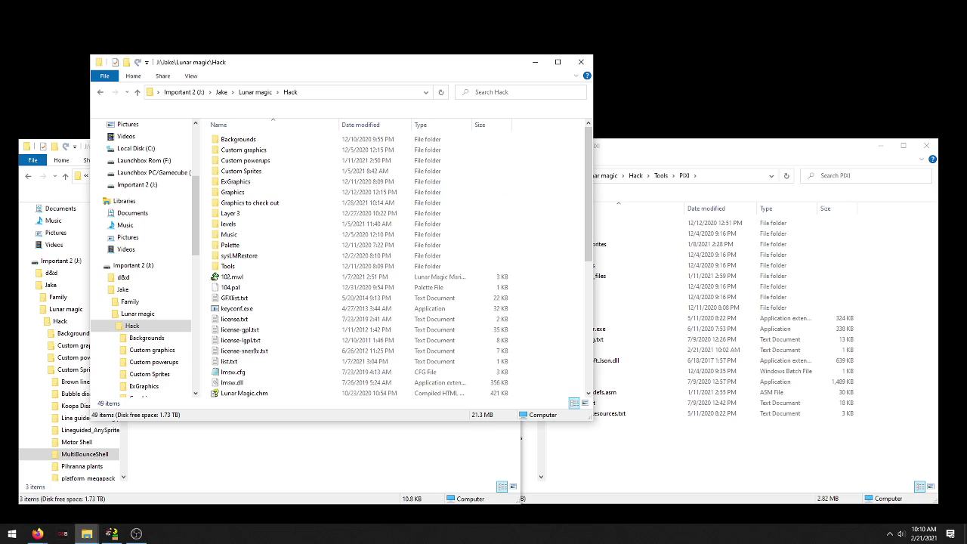
Open MultiBounceShell.asm from the sprites folder inside PIXI
click(680, 454)
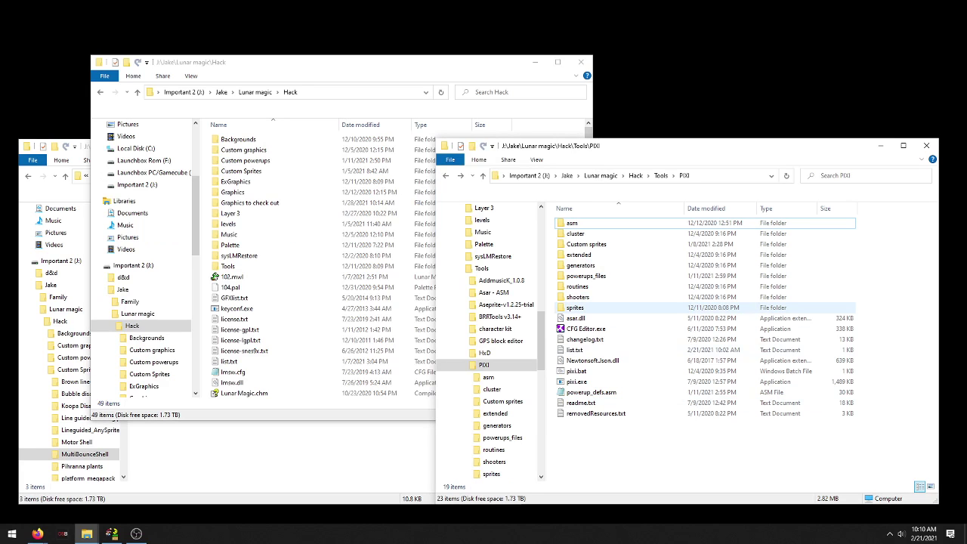
double_click(574, 308)
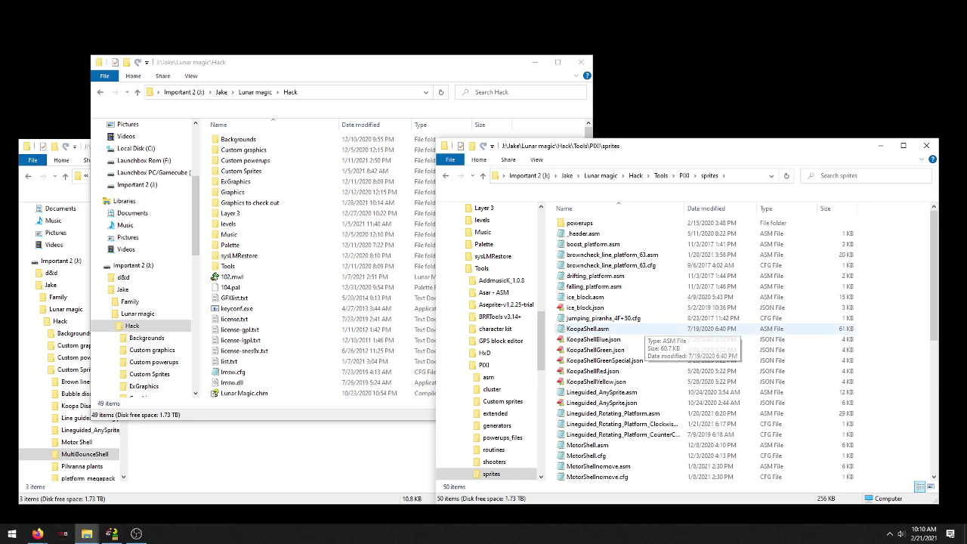
scroll(639, 330, down, 3)
scroll(639, 406, down, 2)
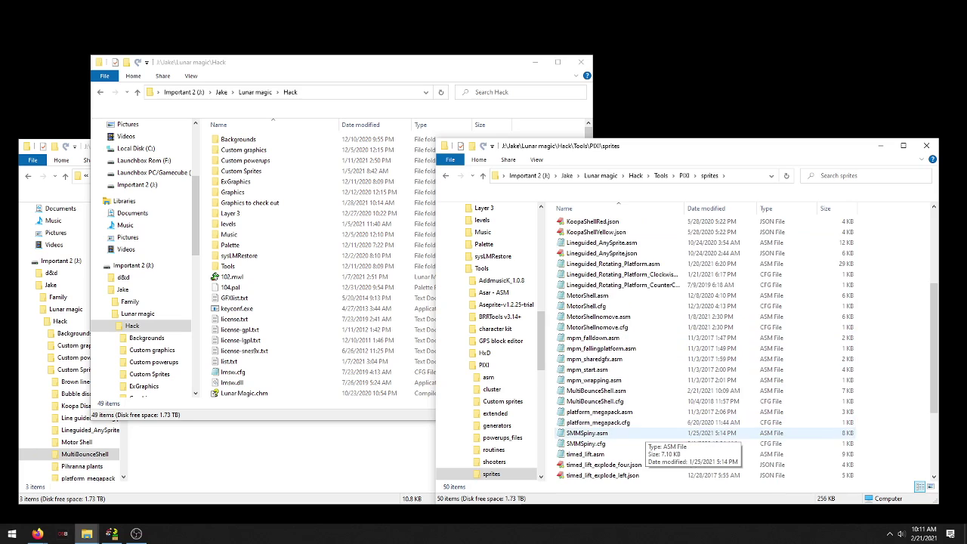
double_click(596, 391)
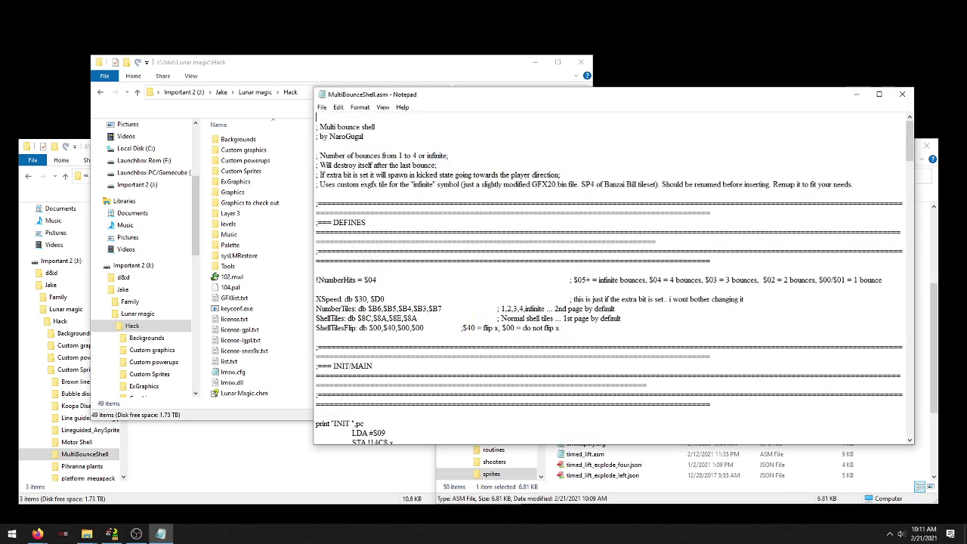
Delete the whole .NUMBERTILE block from the GRAPHICS routine, save MultiBounceShell.asm, and minimize Notepad
drag(910, 141, 910, 342)
scroll(611, 276, down, 2)
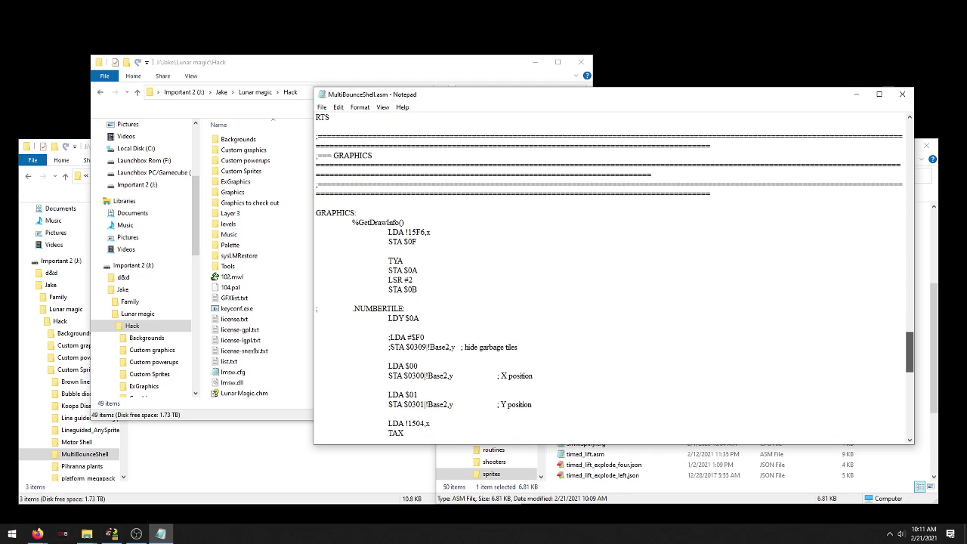
scroll(611, 276, down, 2)
scroll(611, 276, down, 3)
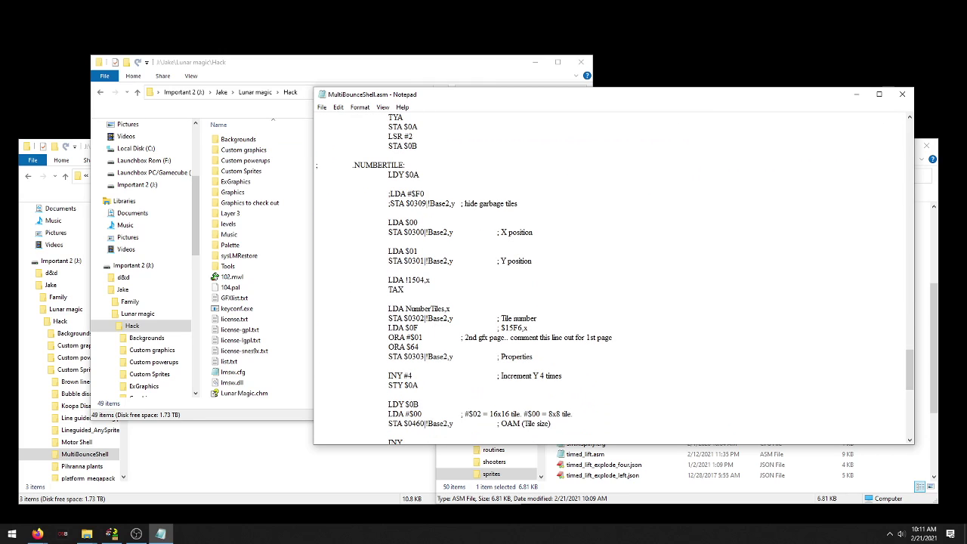
scroll(610, 276, up, 3)
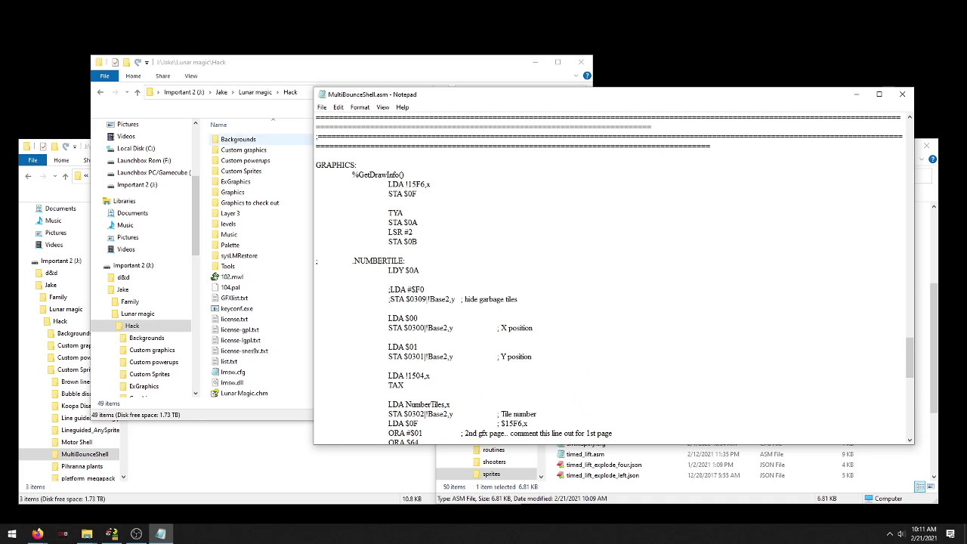
drag(317, 261, 317, 424)
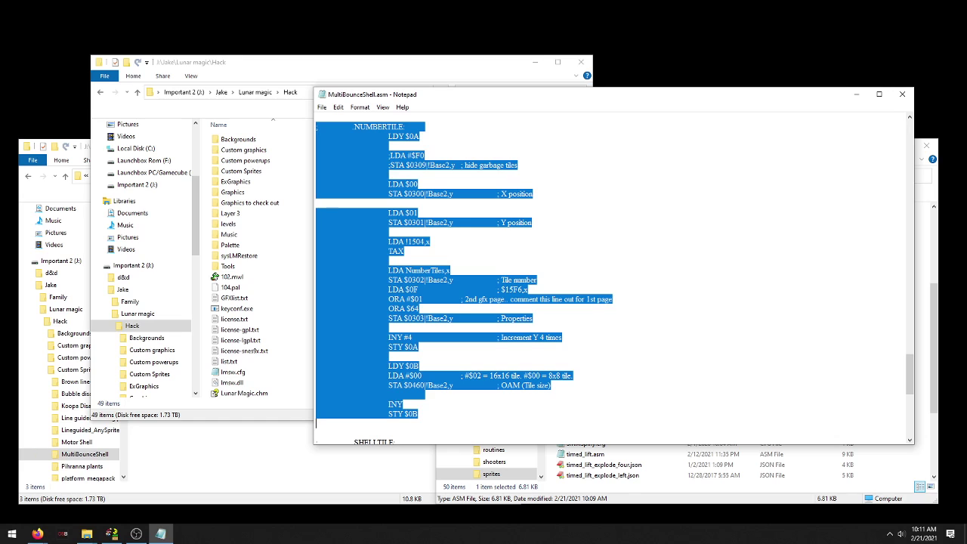
key(Delete)
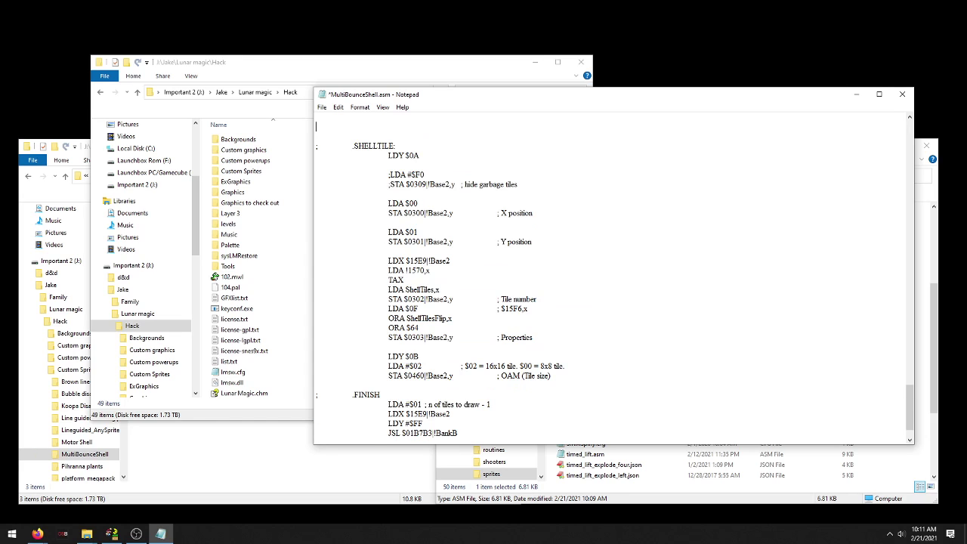
scroll(612, 272, up, 2)
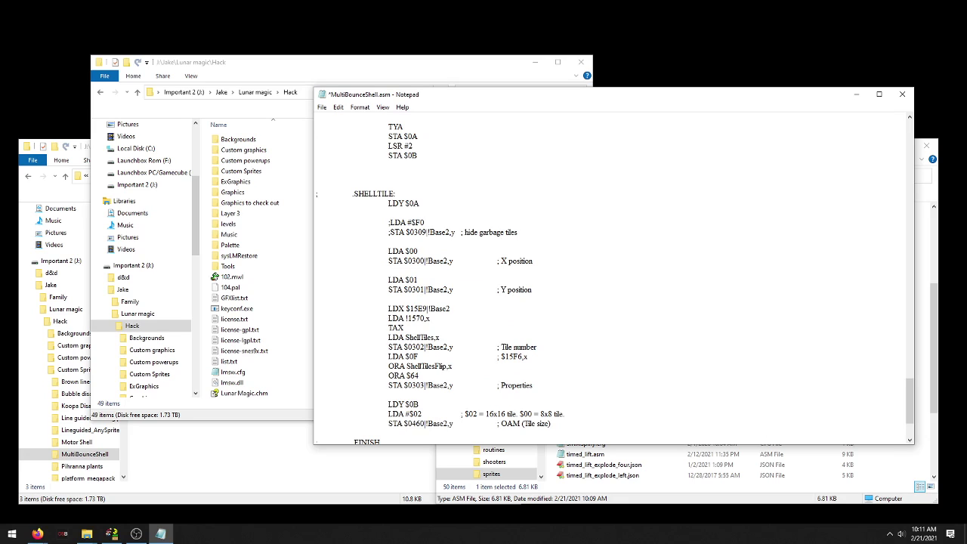
key(ctrl+s)
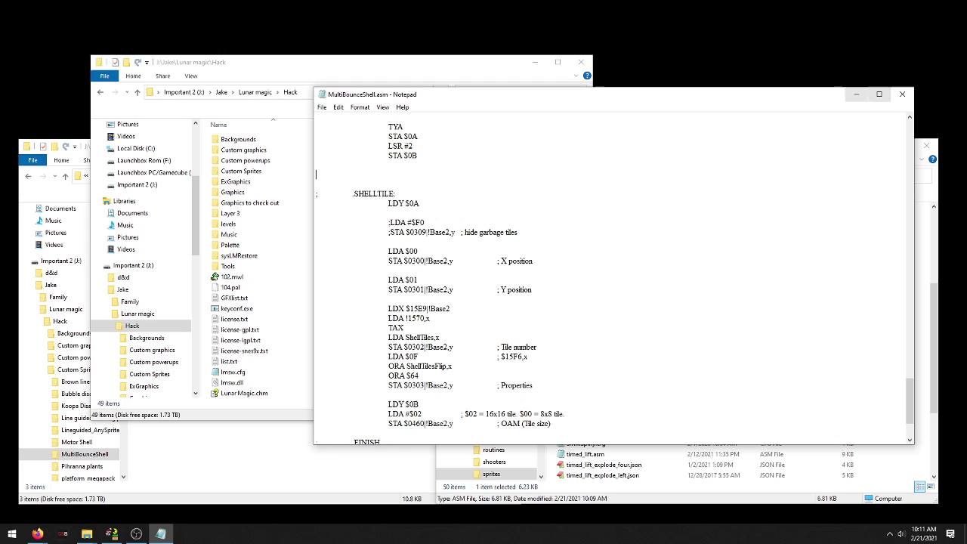
click(857, 94)
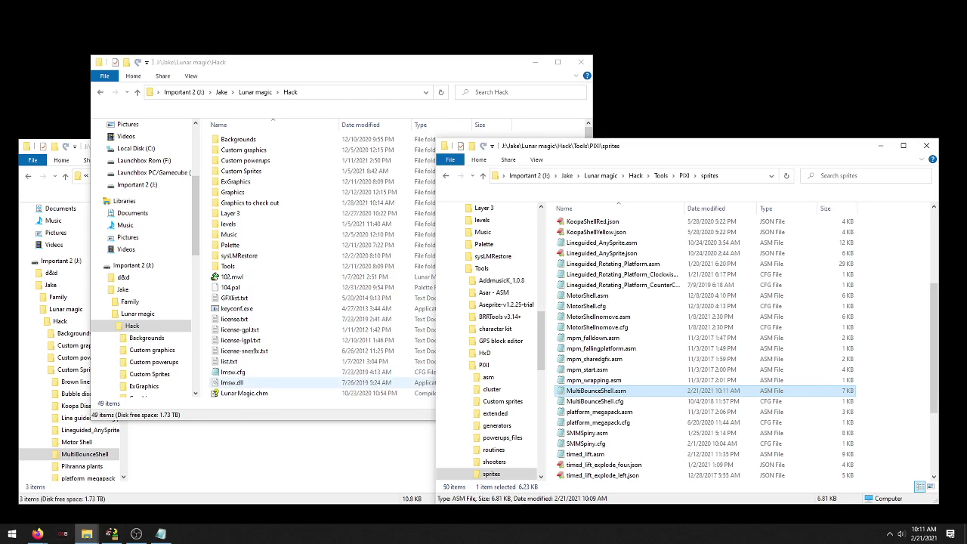
Return to the main PIXI folder and move SMW.smc into it from the Hack folder
click(241, 330)
scroll(257, 330, down, 6)
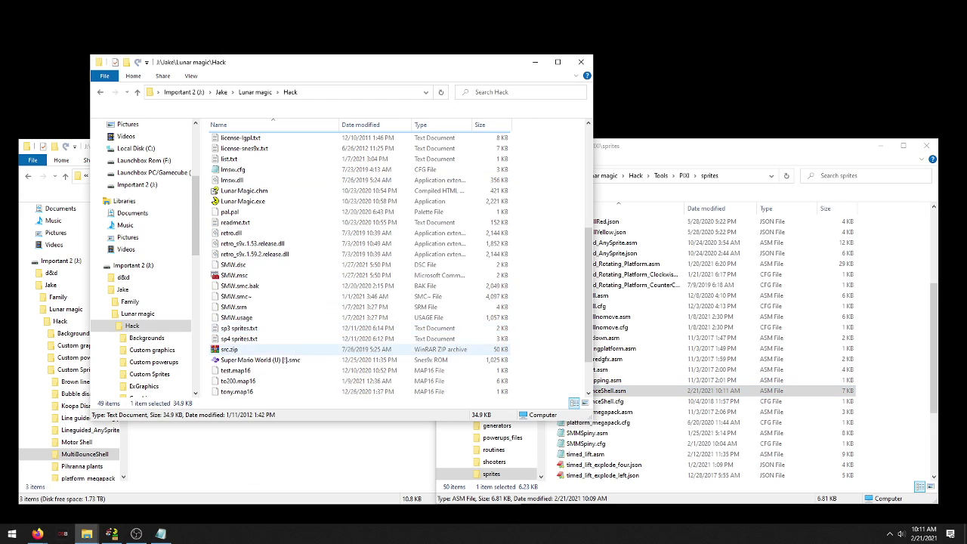
scroll(257, 303, down, 2)
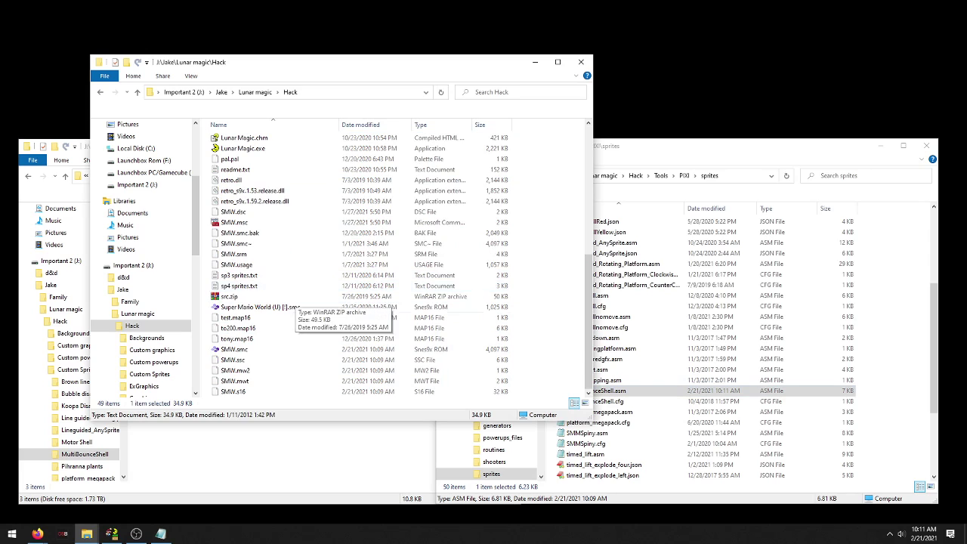
click(681, 328)
click(684, 175)
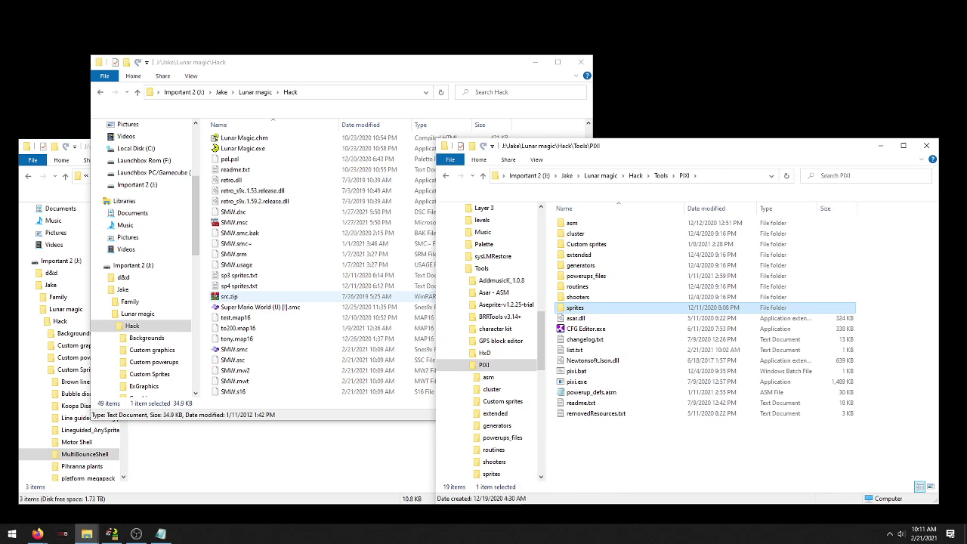
drag(236, 350, 620, 461)
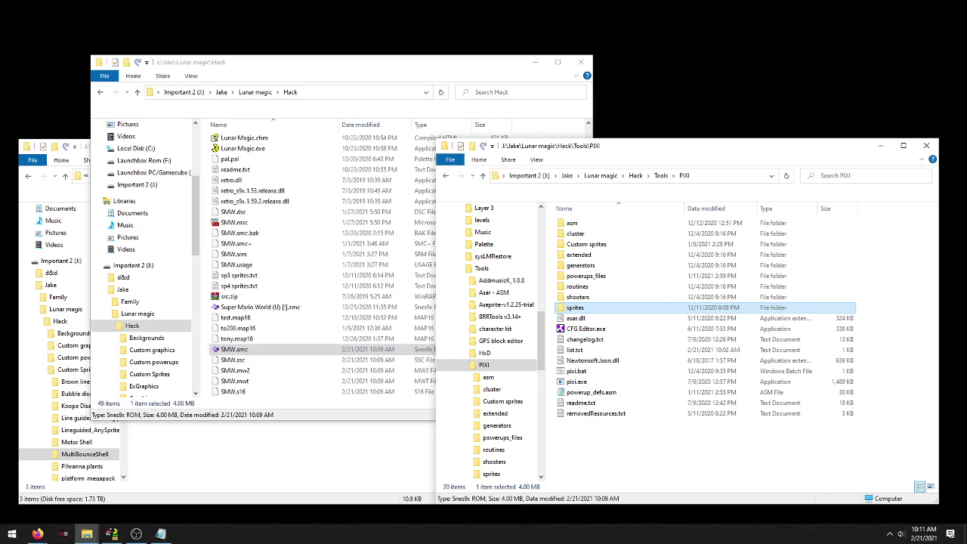
Run pixi.exe on the SMW.smc ROM in the PIXI folder to reinsert the sprites, and close the finished console
double_click(577, 382)
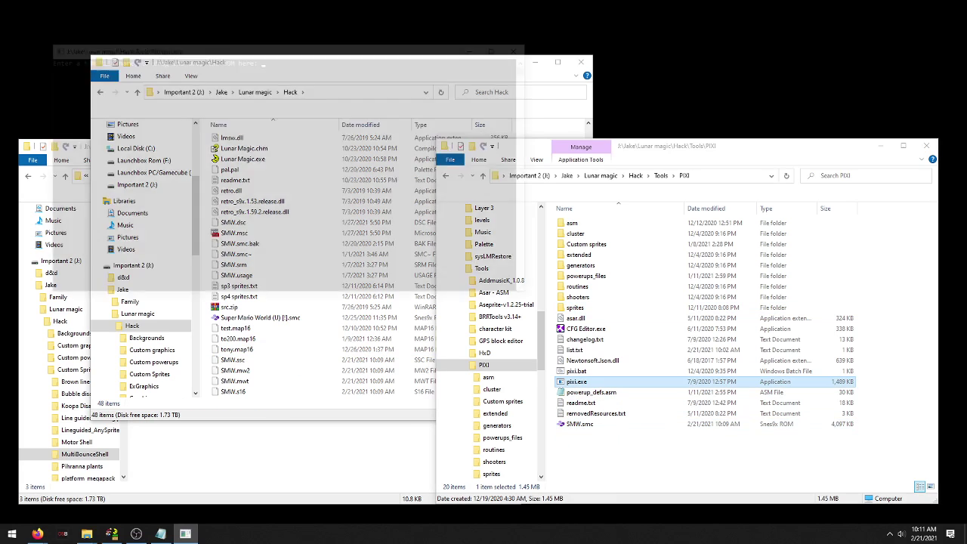
click(580, 424)
drag(580, 424, 348, 171)
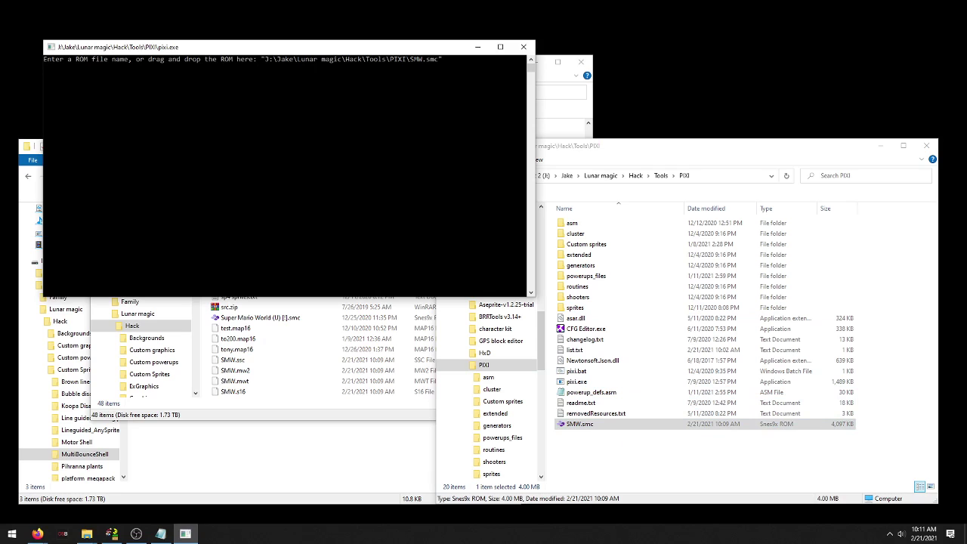
click(348, 171)
key(Return)
key(Return)
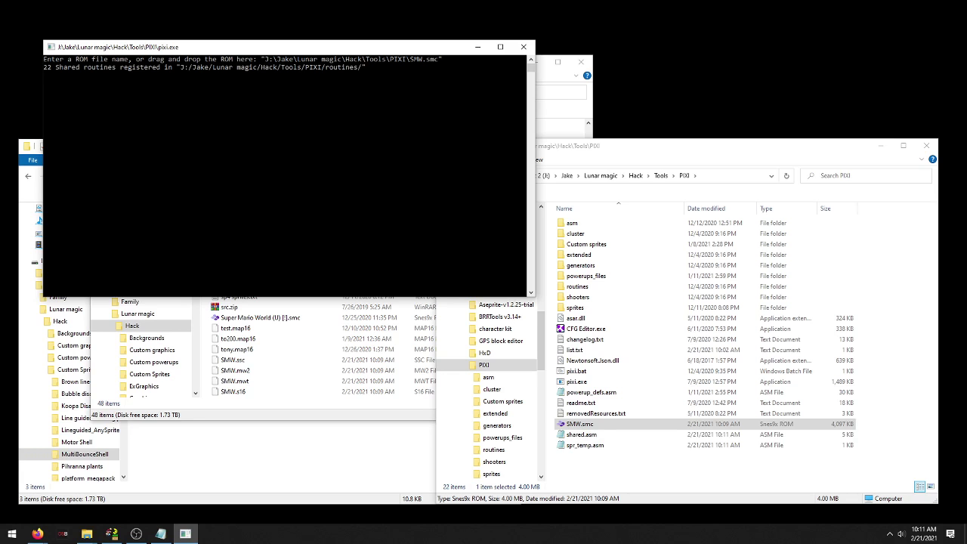
key(Return)
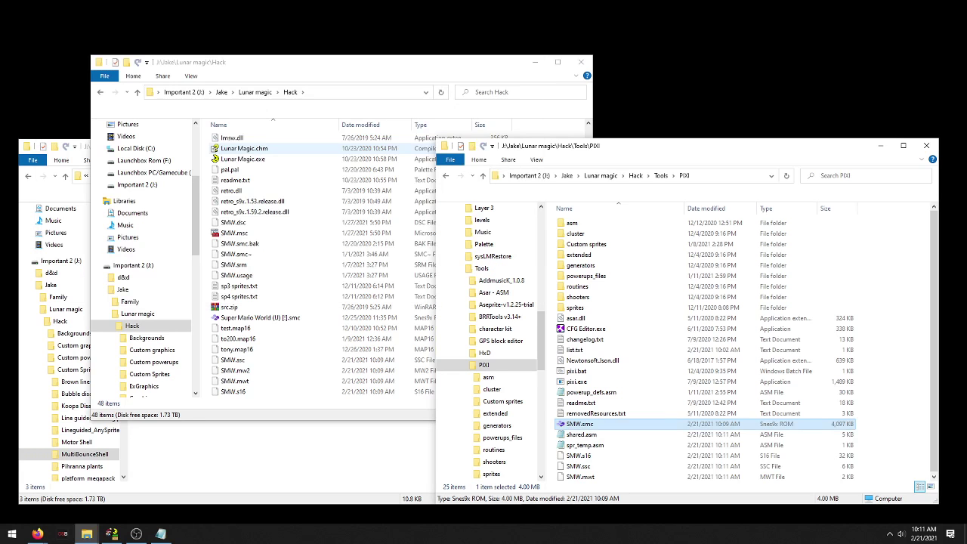
Refresh the PIXI folder and move SMW.smc and its .mw2, .mwt, .s16 and .ssc files back to Hack, replacing the existing copies
right_click(891, 436)
click(891, 323)
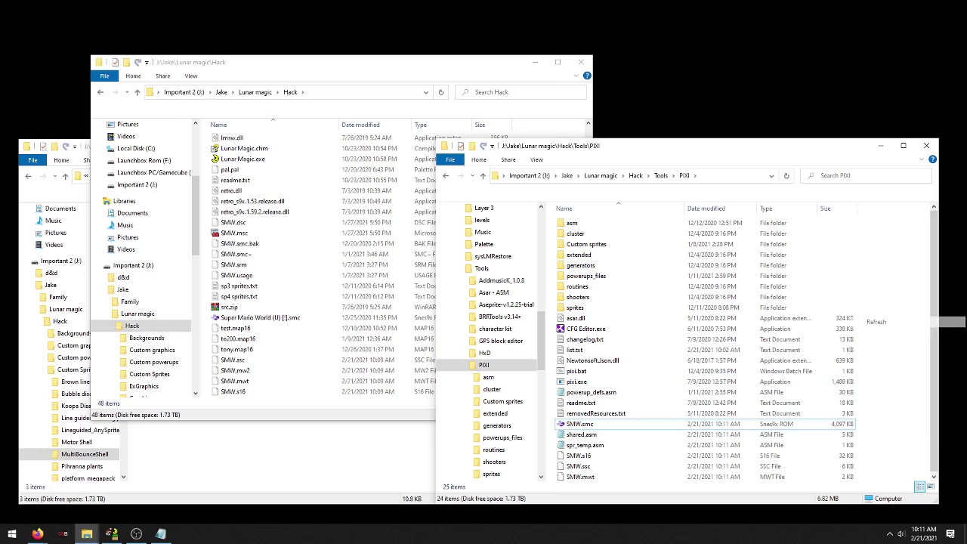
drag(884, 475, 204, 332)
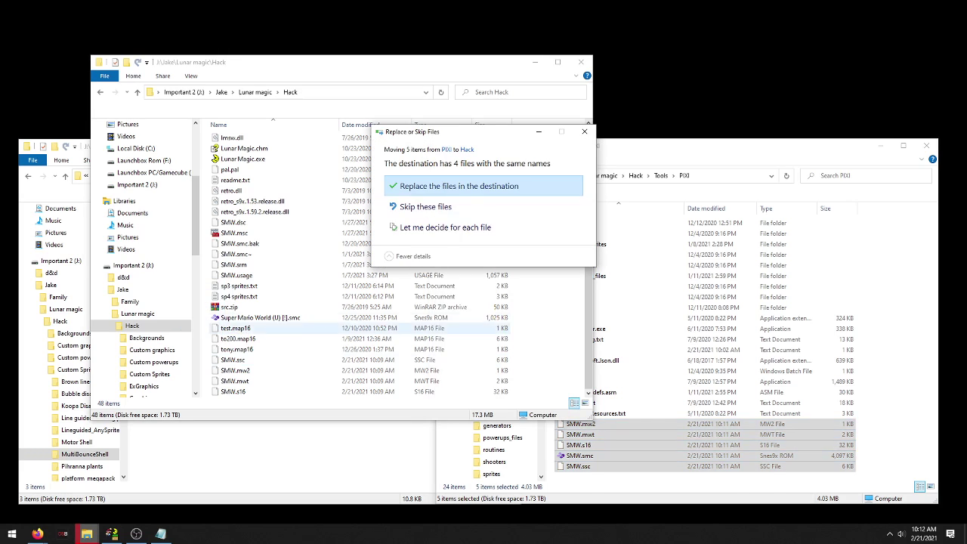
click(454, 186)
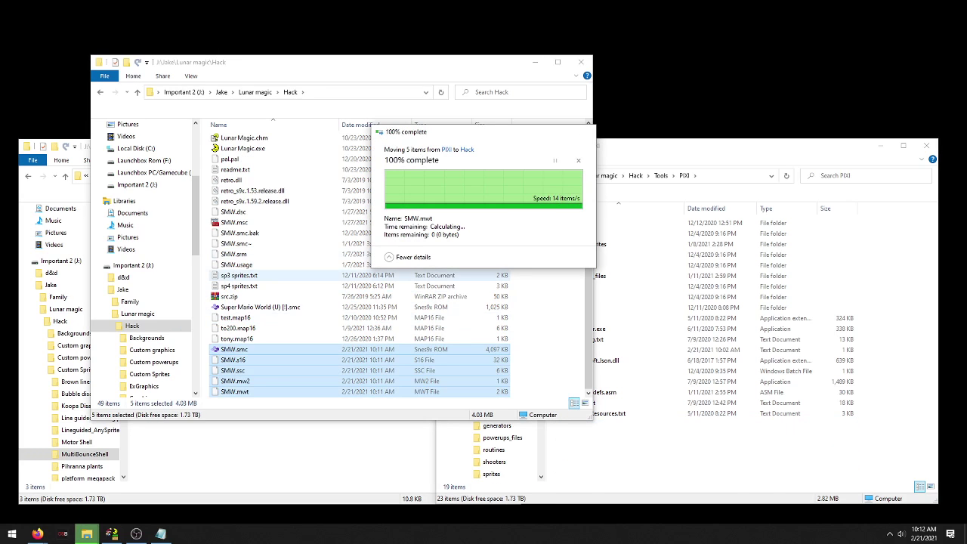
click(548, 287)
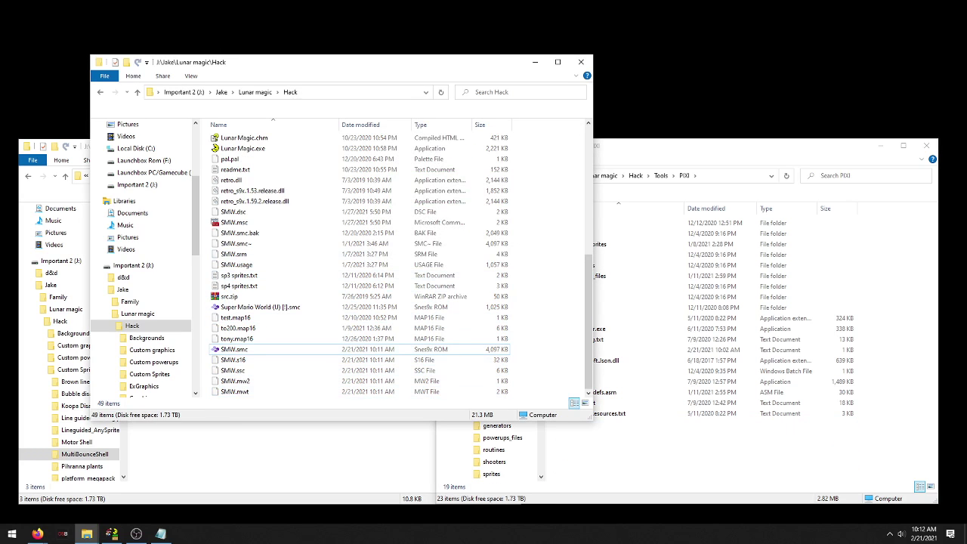
Switch to Lunar Magic, set SP4 to 9 and disable the Super GFX Bypass for level 107, and save the level
click(111, 534)
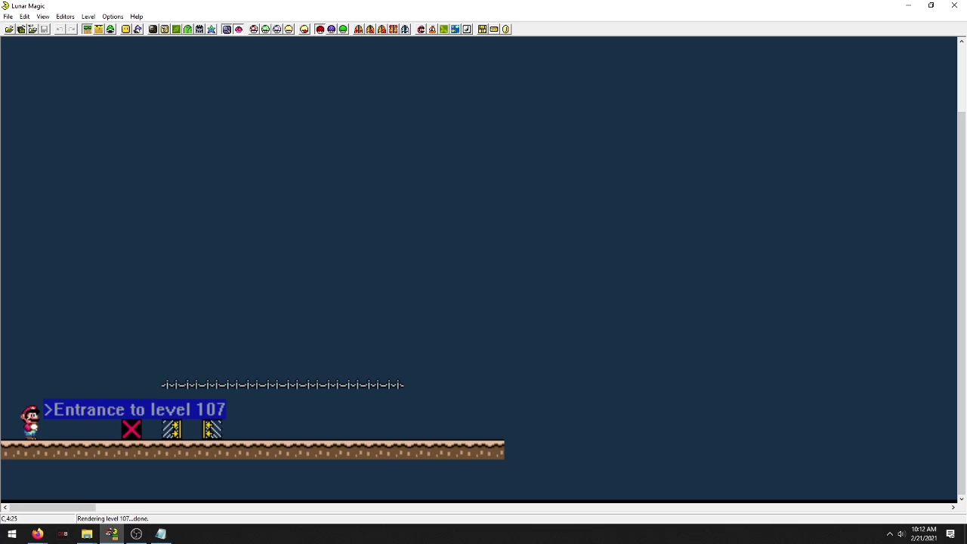
click(320, 30)
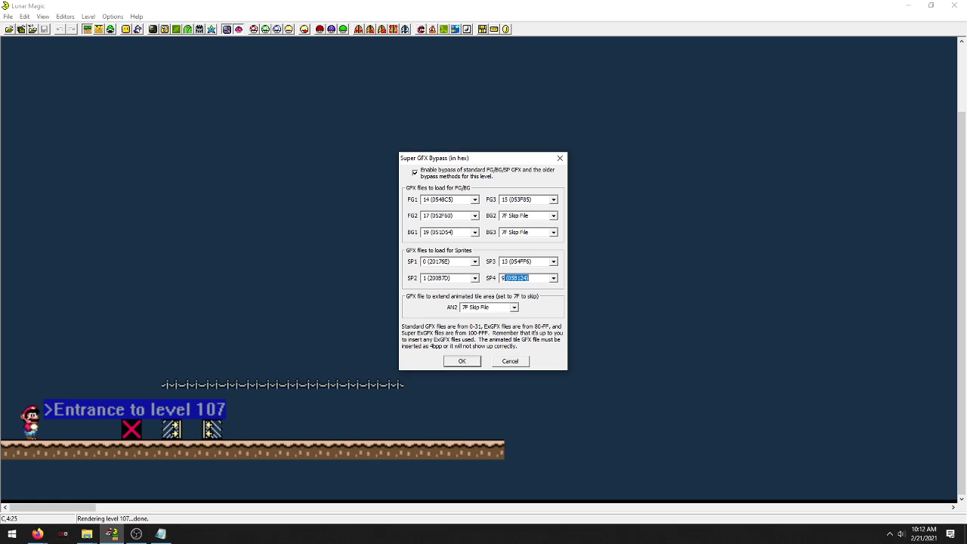
click(415, 173)
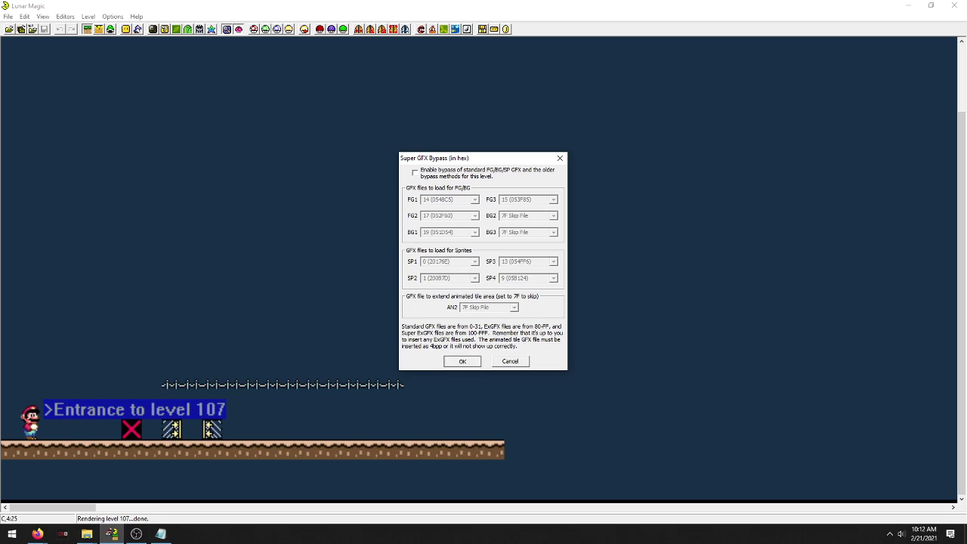
click(463, 361)
click(44, 29)
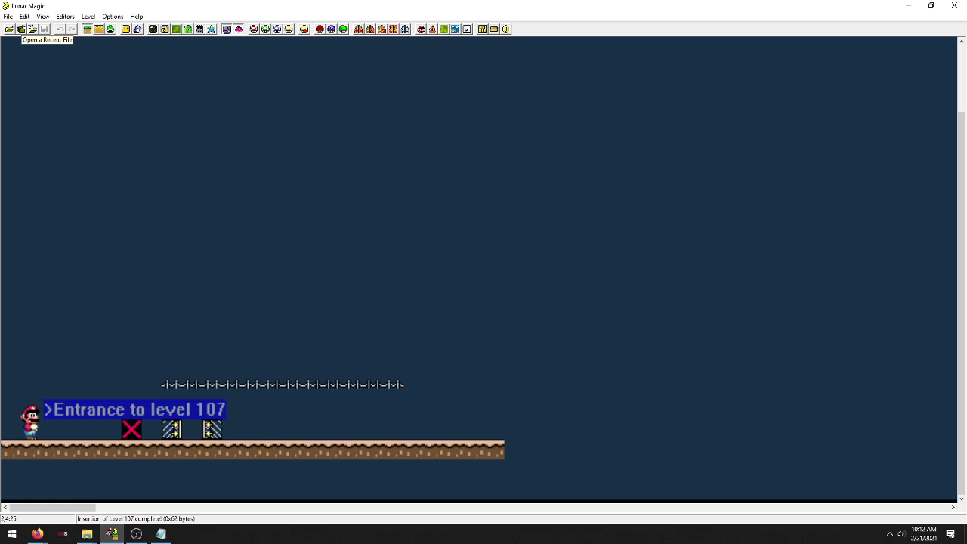
Playtest level 107 to check the shell without its bounce-number tile, and end the test
click(32, 28)
click(34, 31)
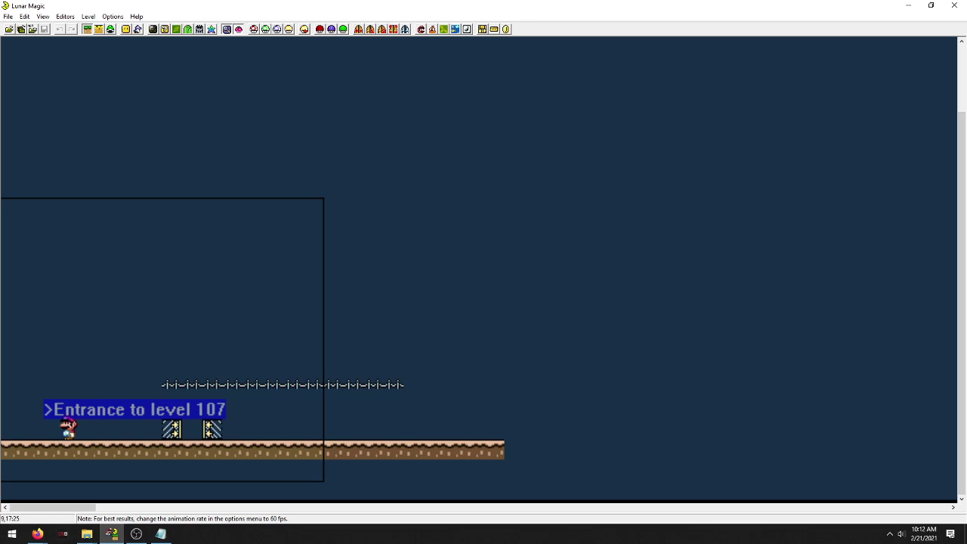
key(Escape)
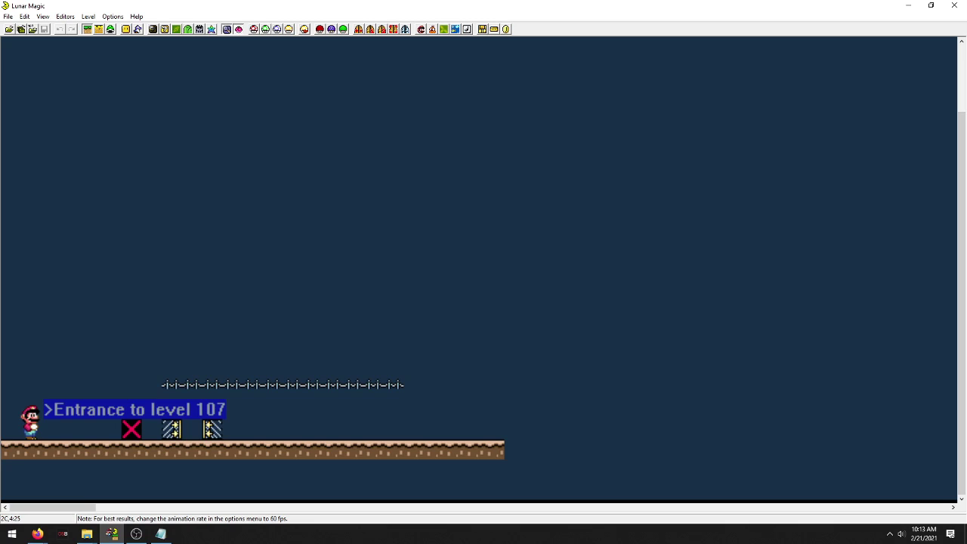
click(907, 6)
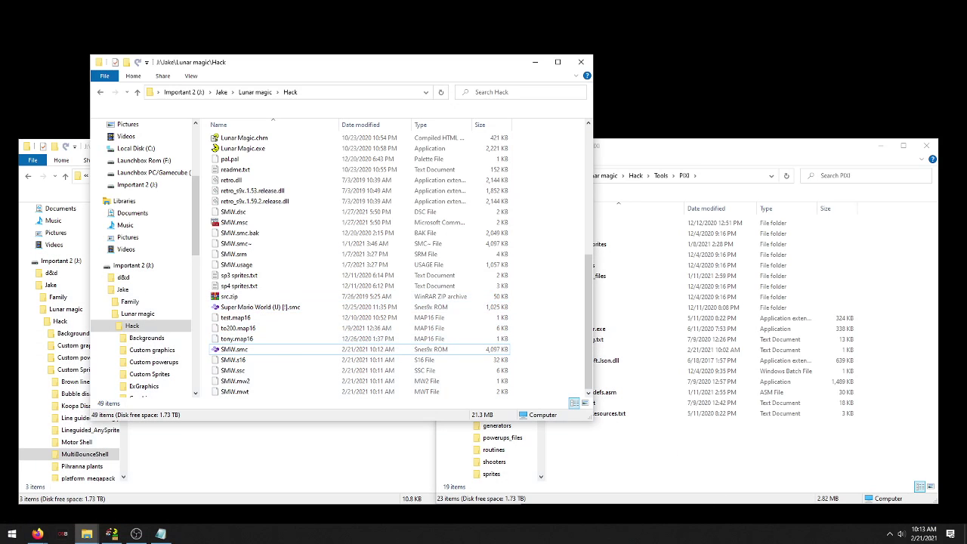
click(703, 455)
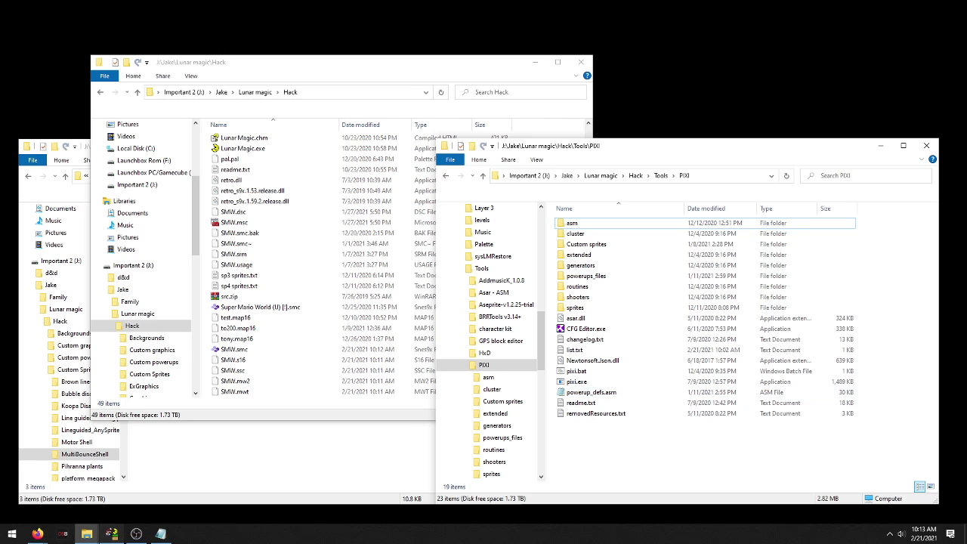
click(112, 533)
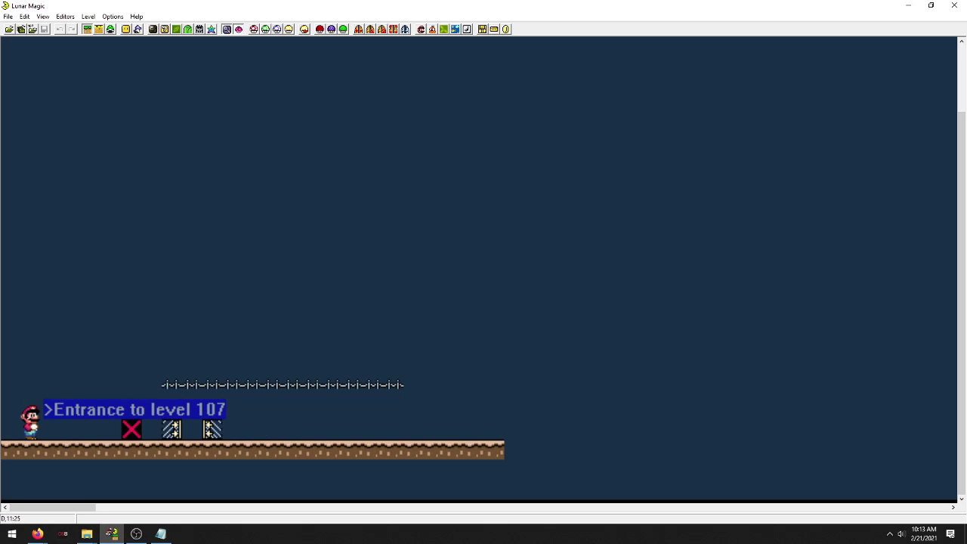
Playtest level 107 with the row of slope assist tiles above the blocks, and end the test
click(212, 389)
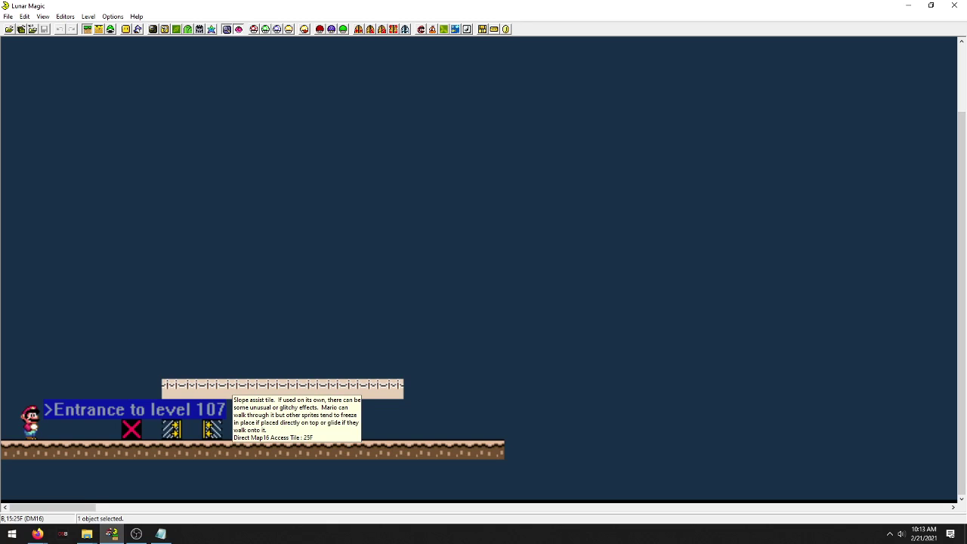
click(216, 370)
key(F4)
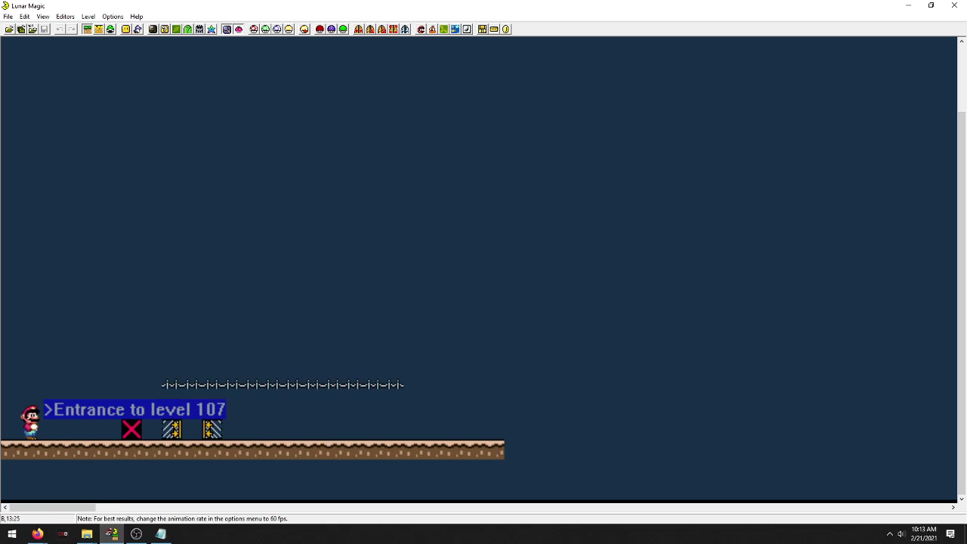
key(Right)
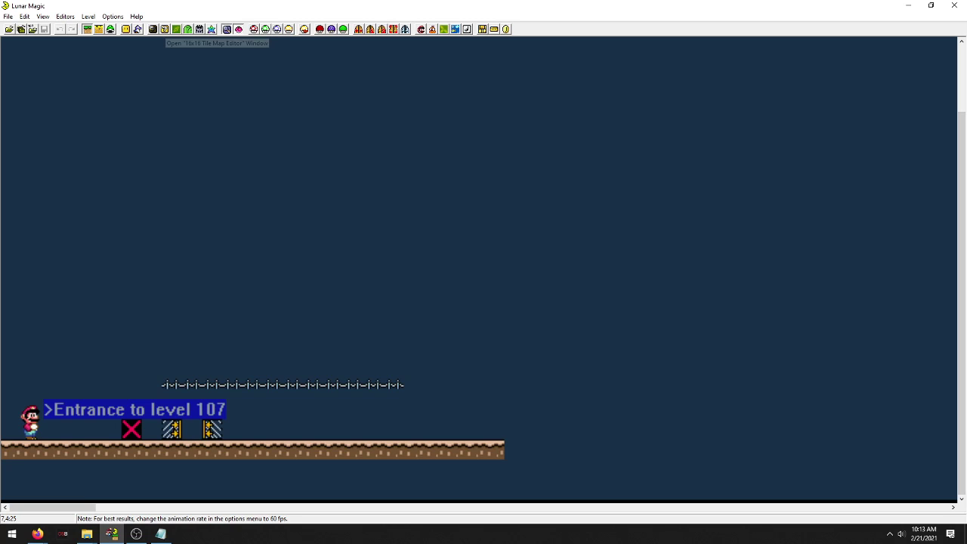
Open the 16x16 Tile Map Editor beside the level and look through its pages for tiles and free slots
click(165, 28)
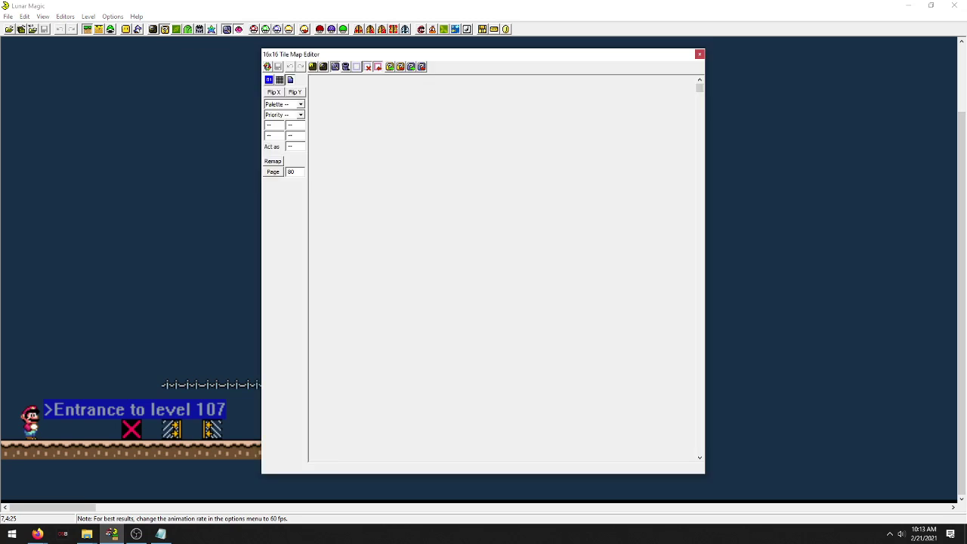
drag(455, 55, 686, 57)
scroll(643, 208, down, 4)
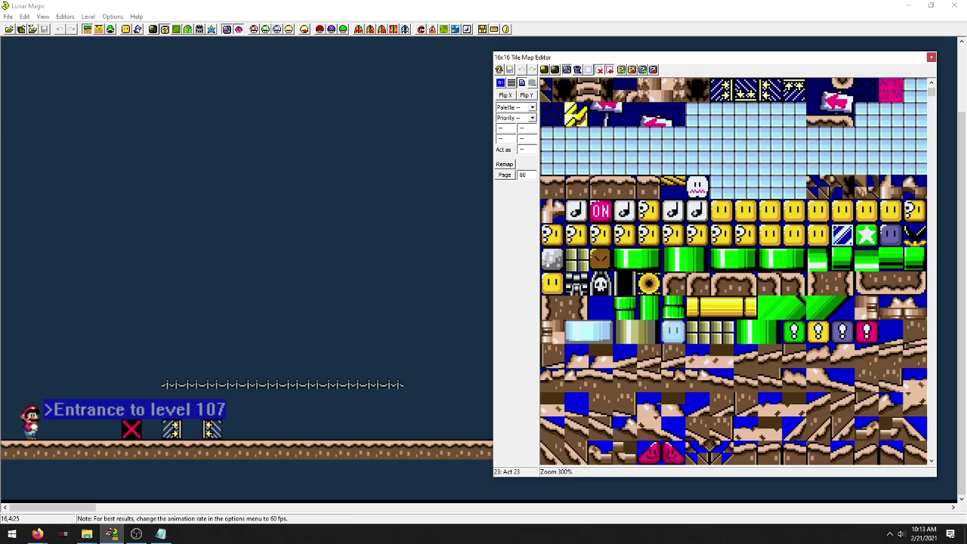
scroll(641, 201, down, 4)
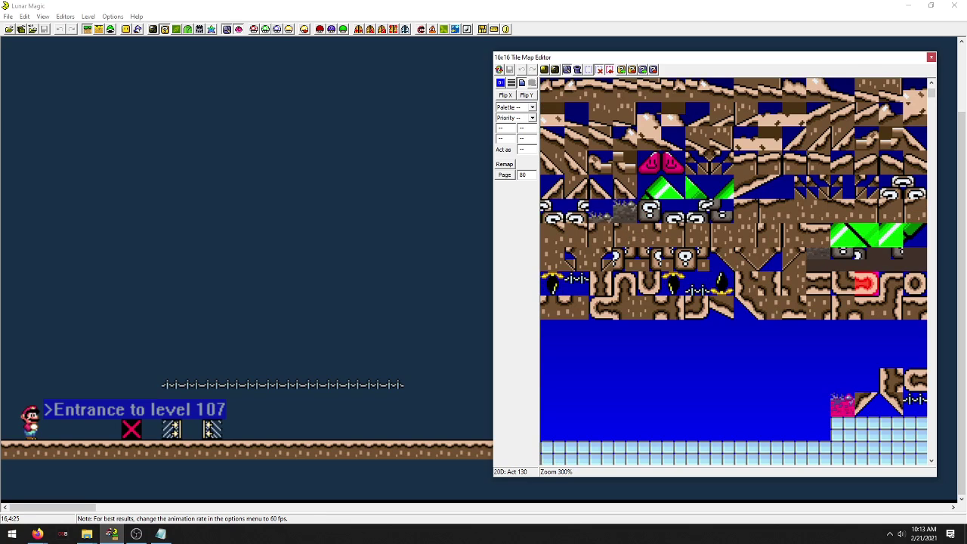
click(553, 307)
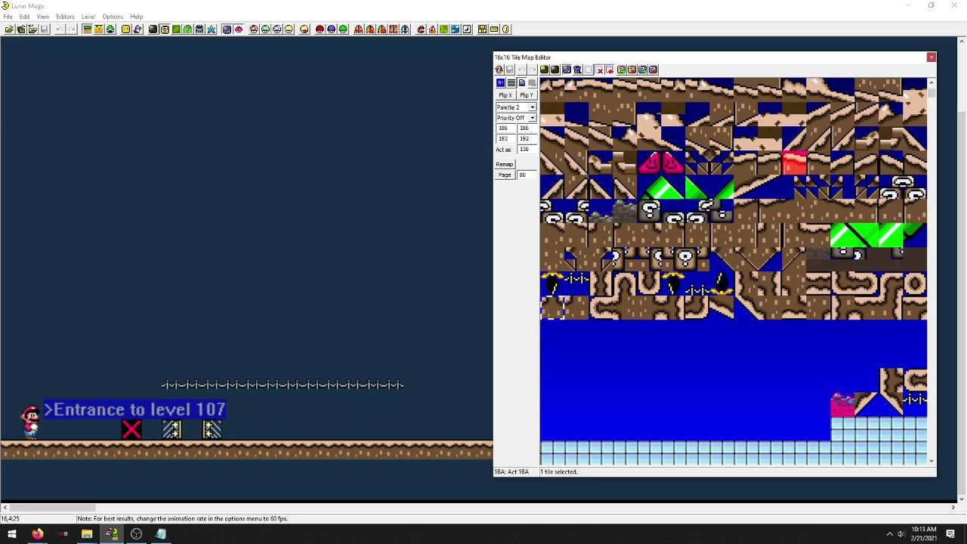
scroll(722, 186, up, 3)
scroll(733, 271, down, 3)
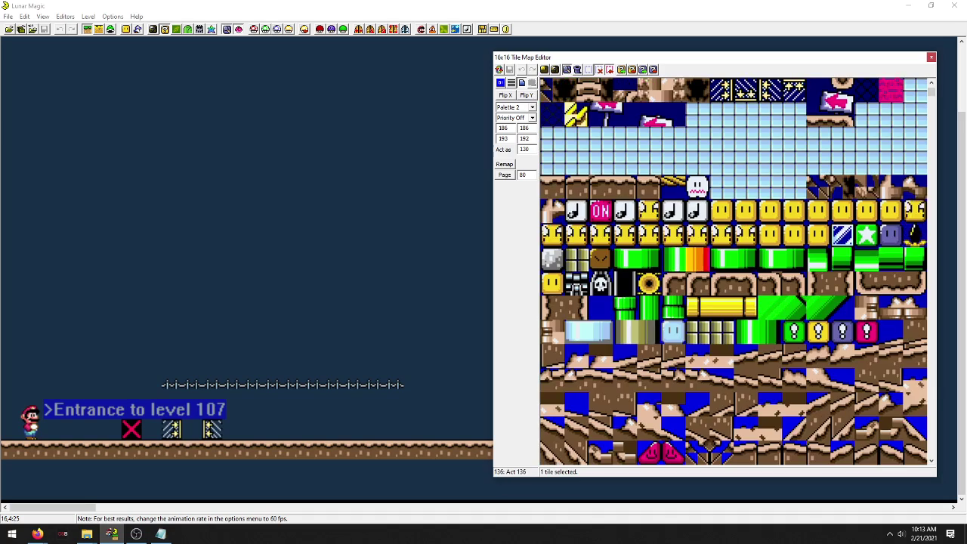
scroll(734, 271, down, 5)
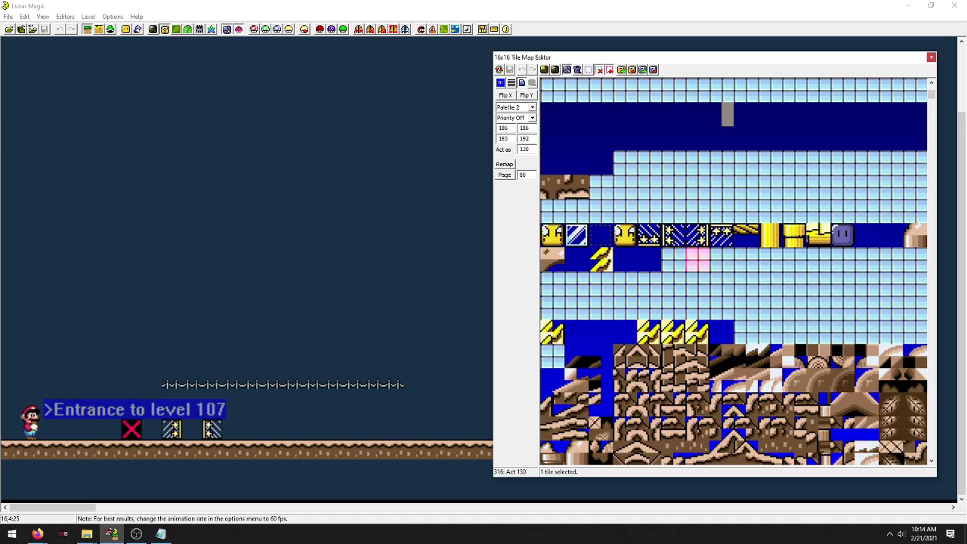
scroll(625, 284, down, 2)
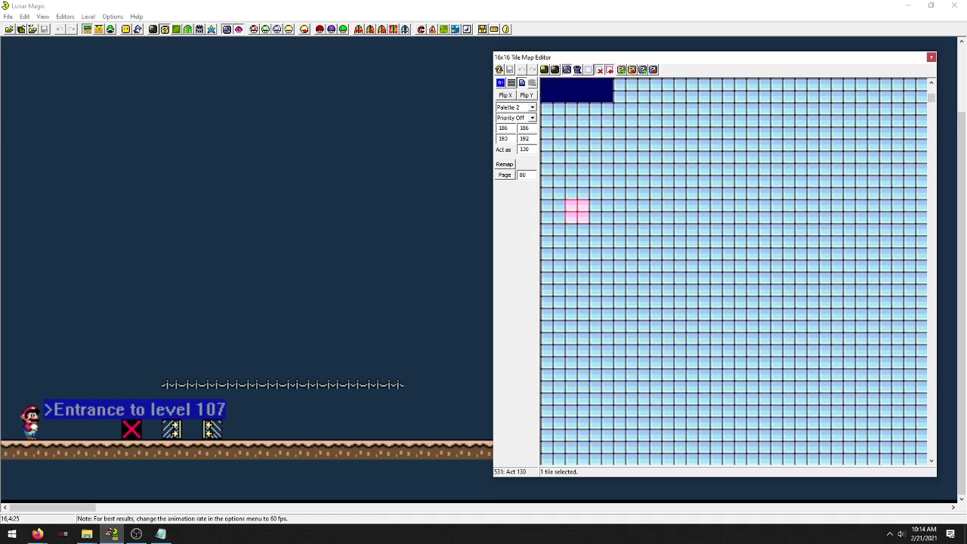
scroll(733, 271, up, 2)
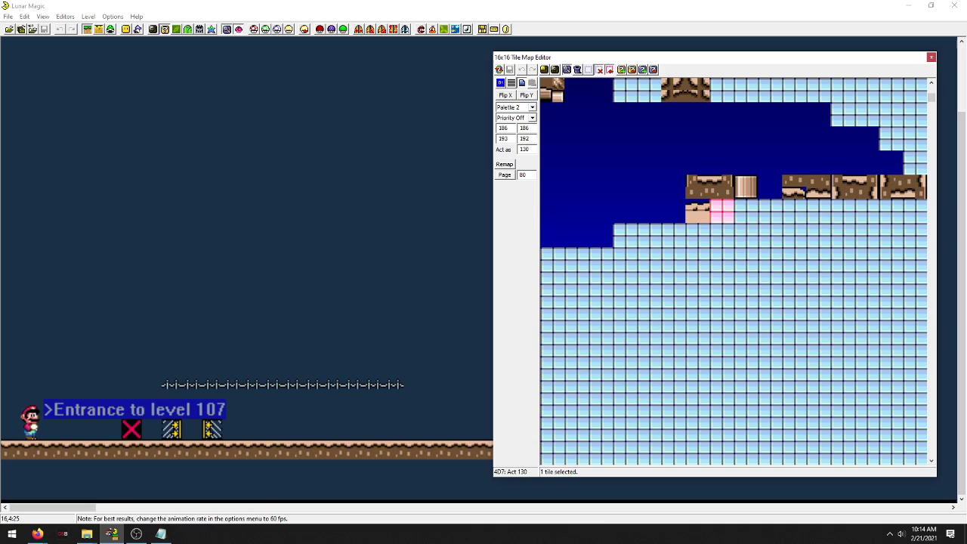
scroll(745, 235, up, 2)
scroll(741, 238, up, 5)
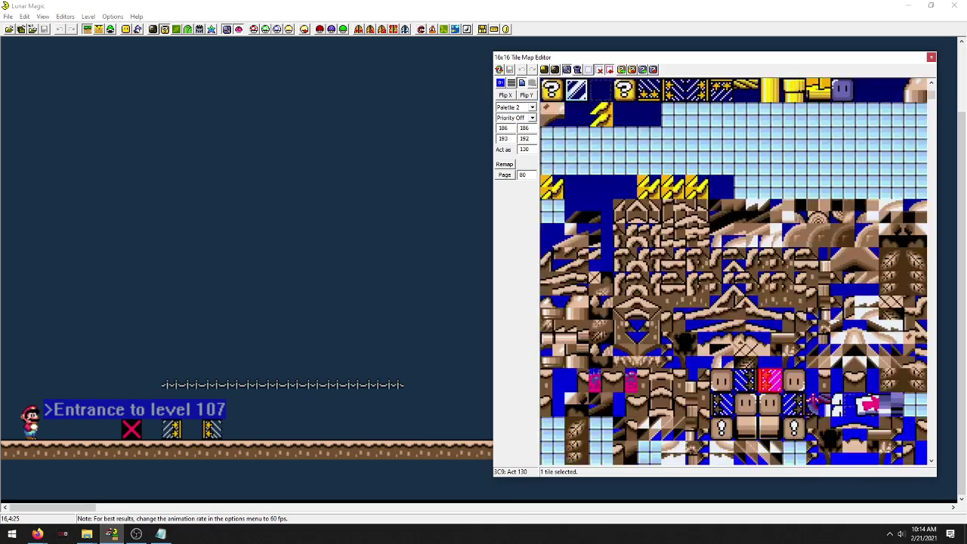
scroll(771, 211, up, 2)
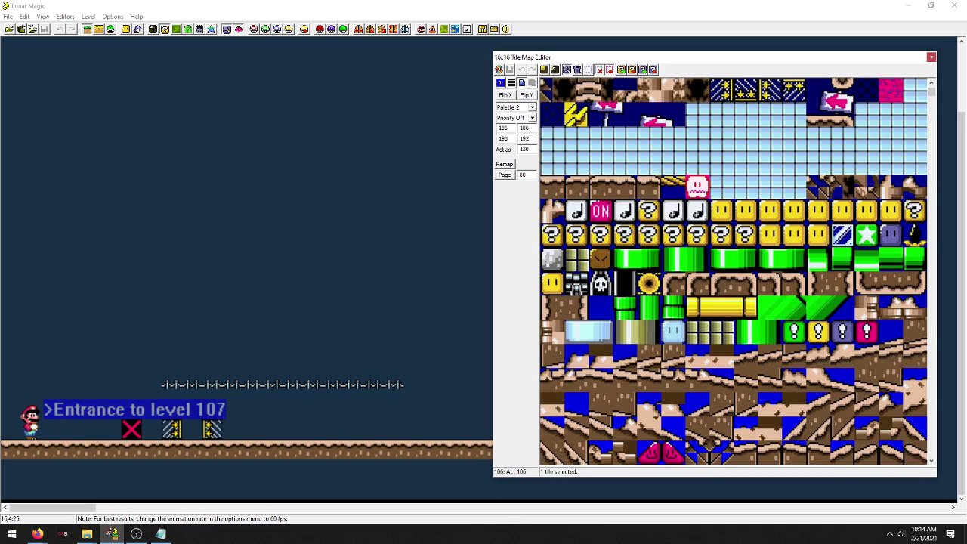
Delete the row of slope assist tiles above the blocks in level 107
click(333, 369)
click(334, 385)
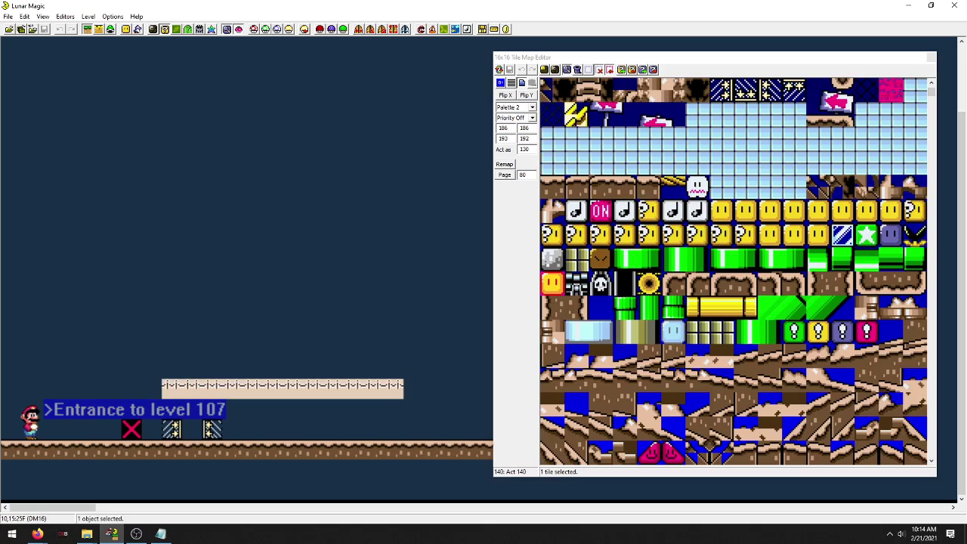
key(Delete)
Copy the dashed-outline tile 6B into the empty tile slot 500 of the 16x16 tile map
click(745, 186)
scroll(733, 272, up, 6)
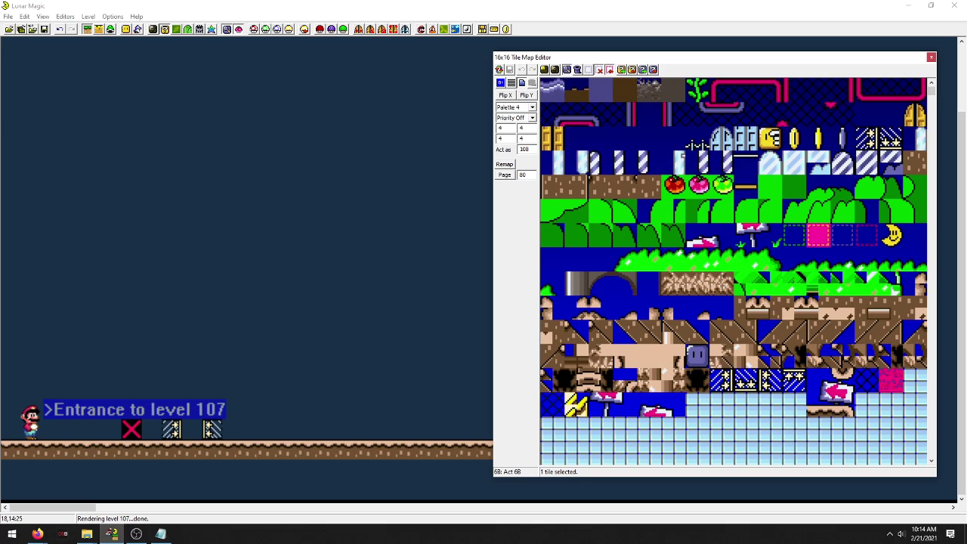
click(818, 235)
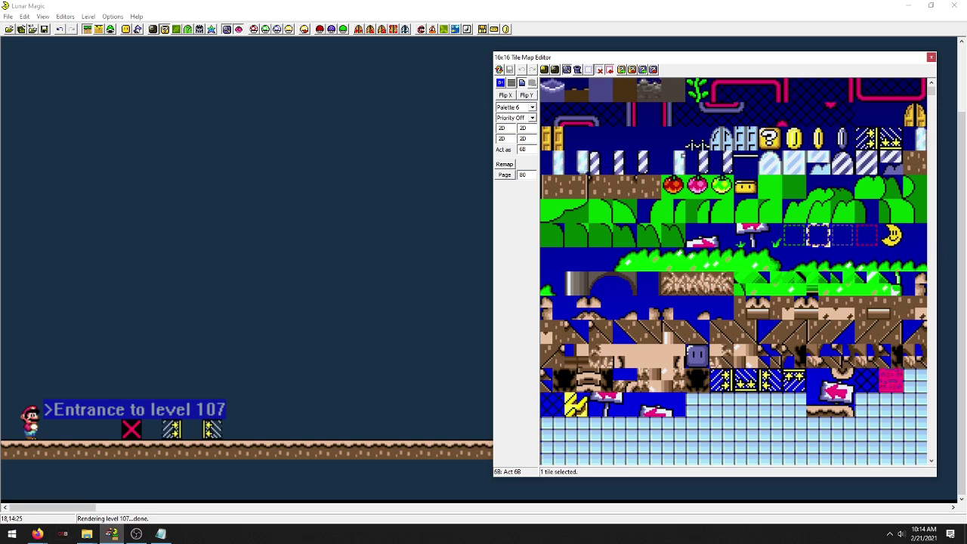
scroll(756, 257, down, 8)
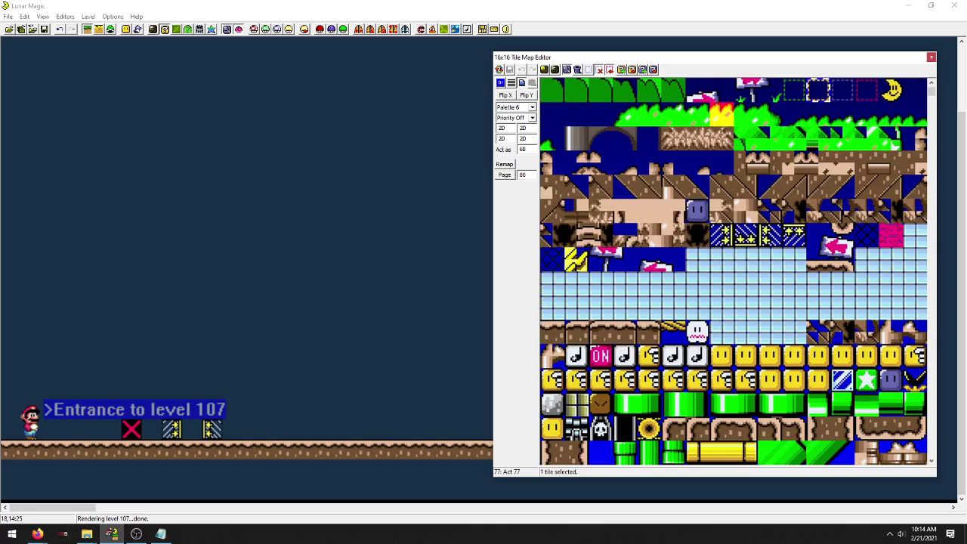
scroll(733, 272, down, 10)
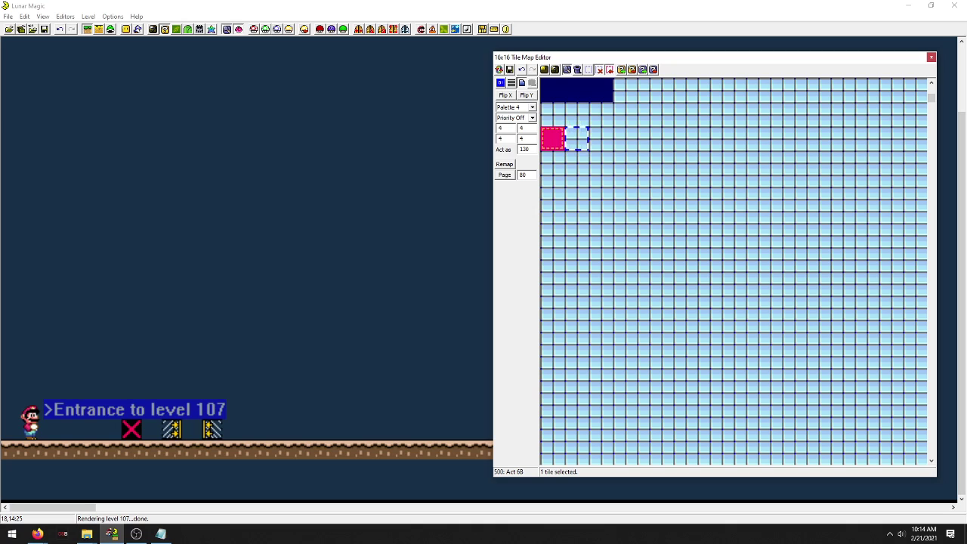
click(601, 90)
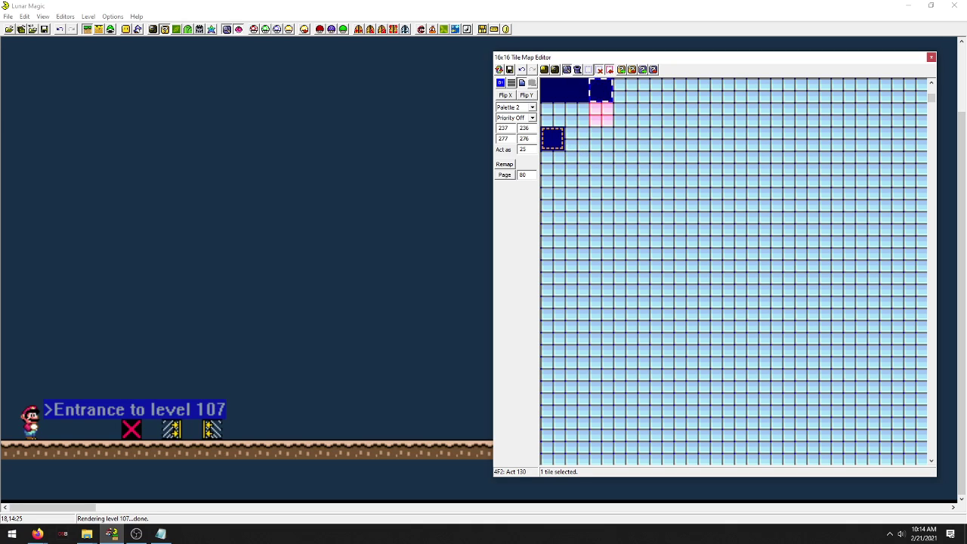
right_click(601, 139)
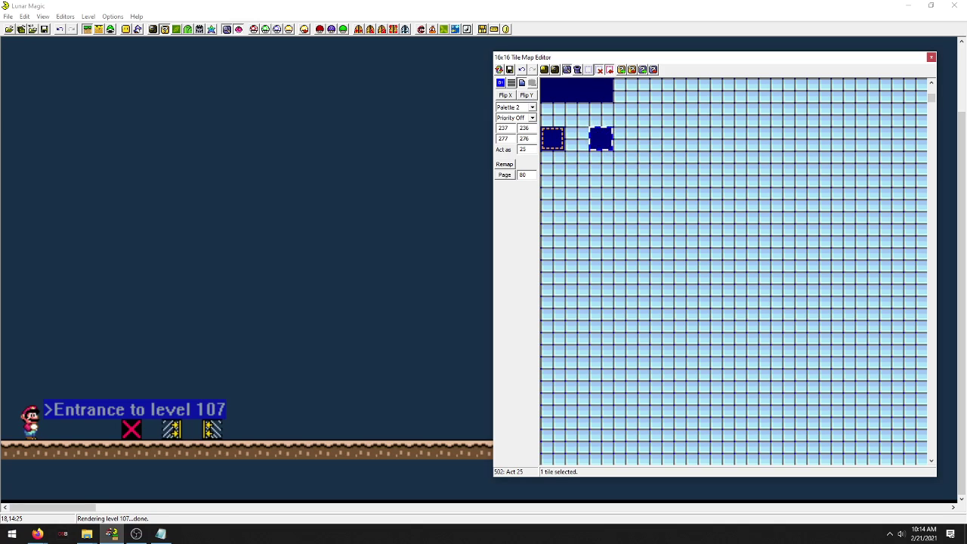
key(Delete)
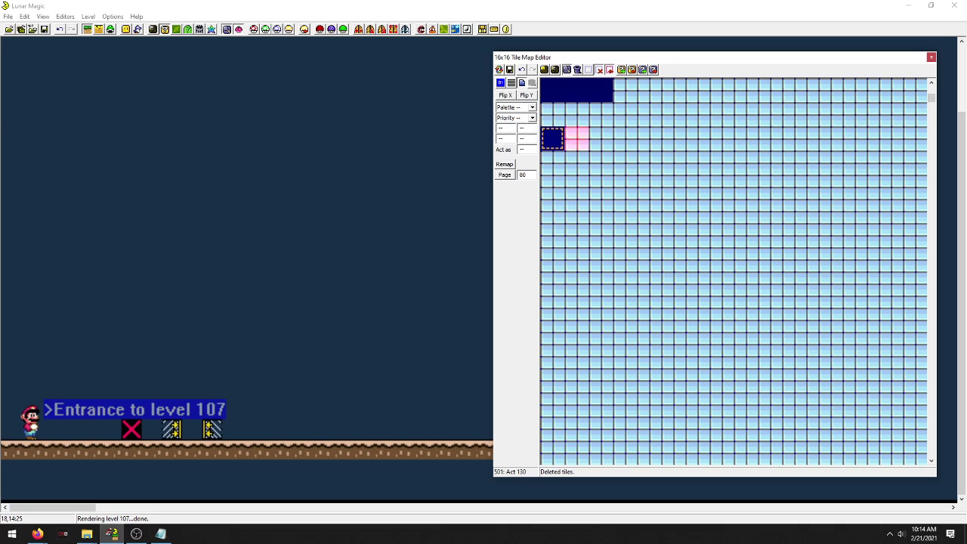
Set the Act as value of tile 500 to 1F0 and save the 16x16 tile map
right_click(553, 138)
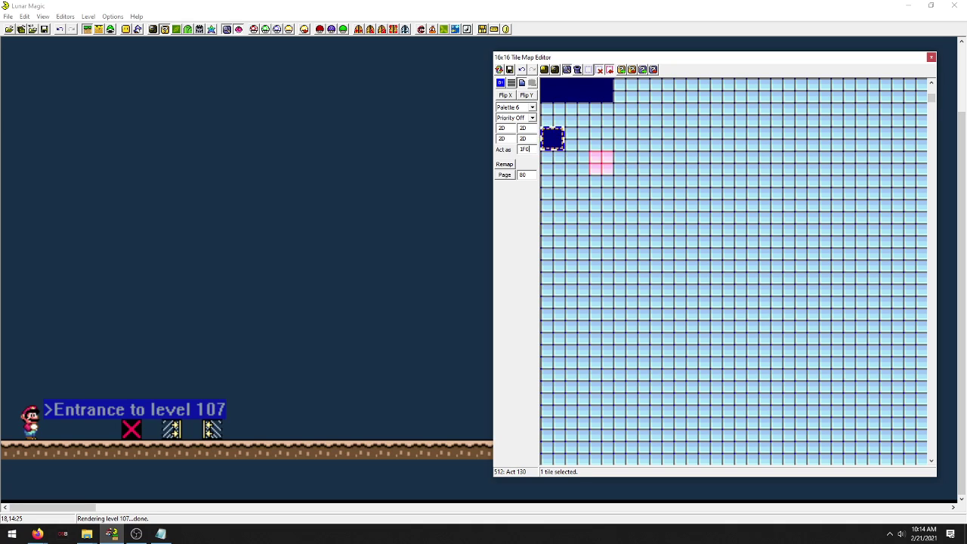
click(577, 139)
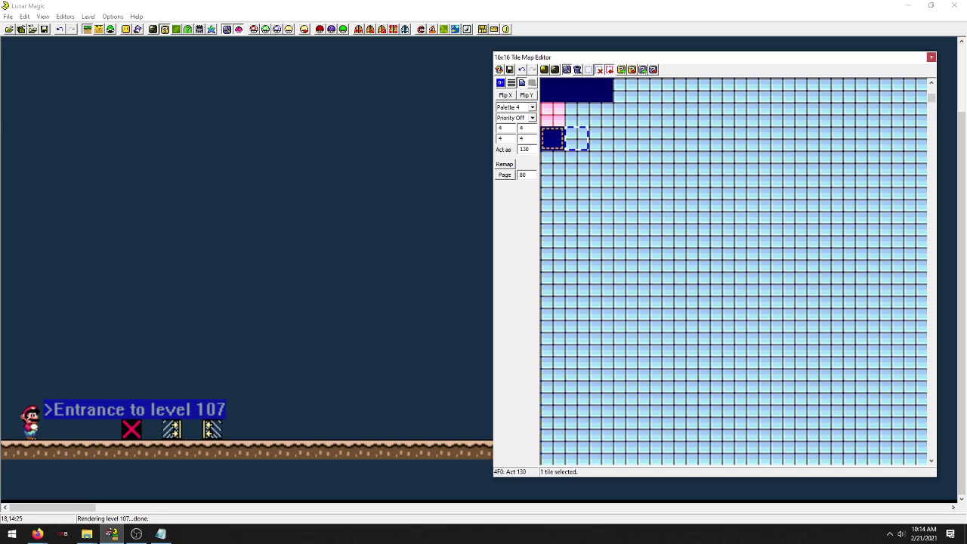
key(F9)
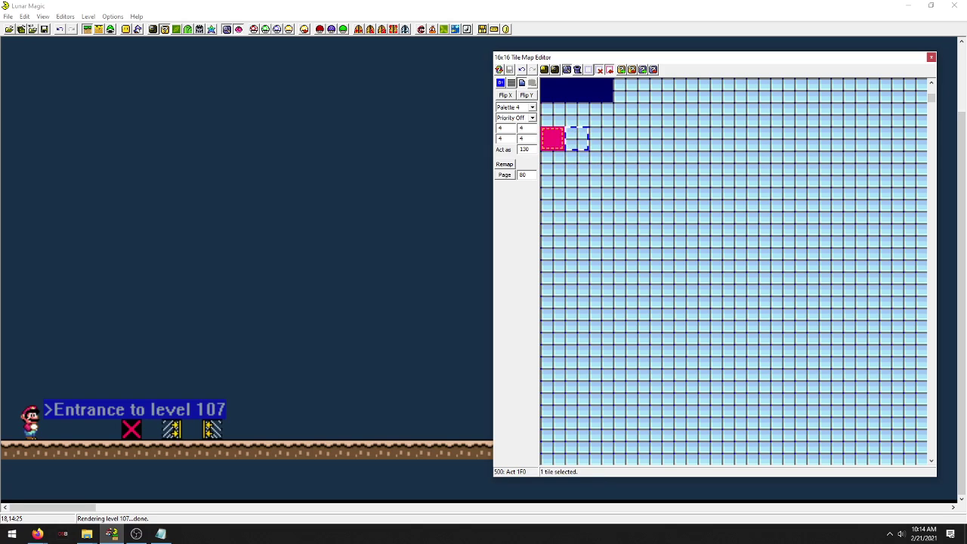
Place tile 500 as a 12-tile row above the blocks in level 107, close the tile map editor and save the level
click(553, 139)
right_click(171, 368)
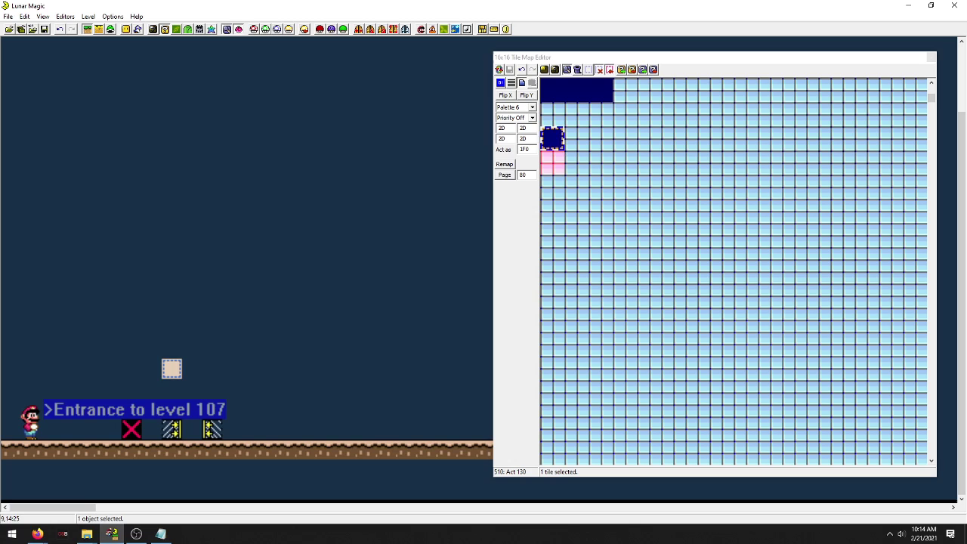
drag(181, 369, 402, 369)
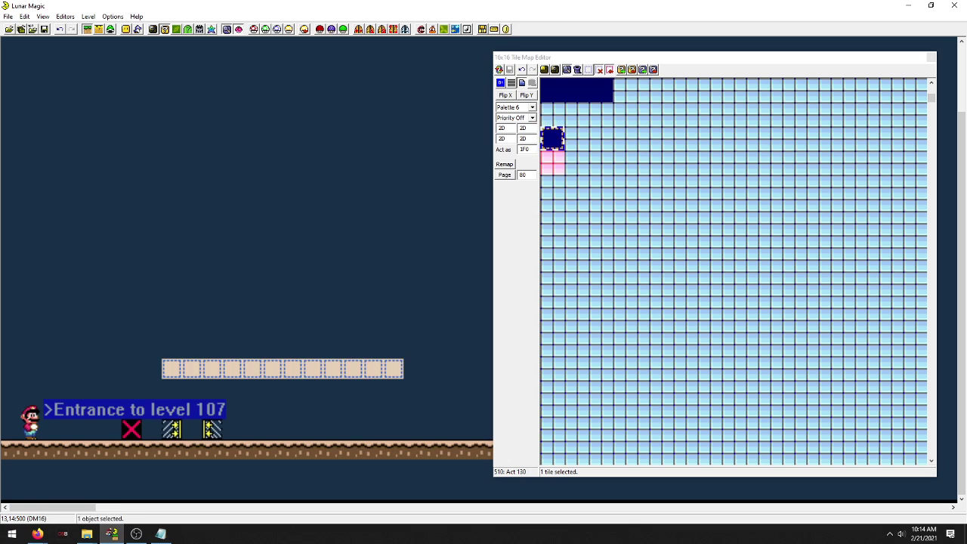
click(455, 327)
click(931, 57)
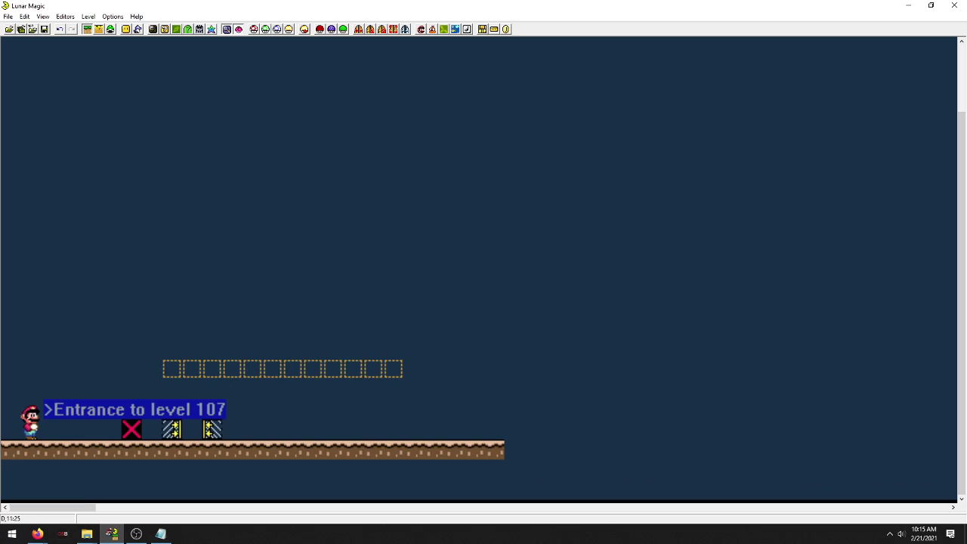
click(44, 29)
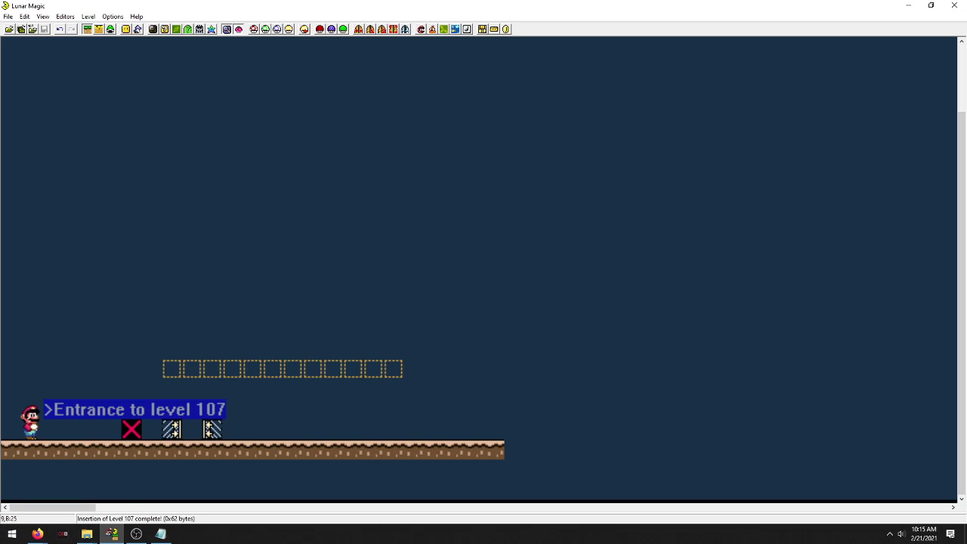
Playtest level 107, throwing the shell up through the row of dashed tiles and catching it, and end the test
key(F4)
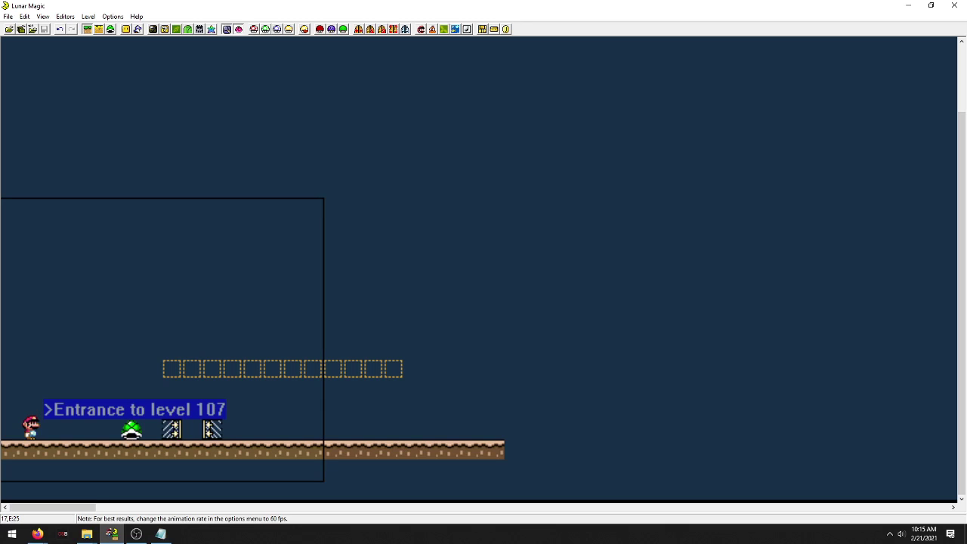
key(Right)
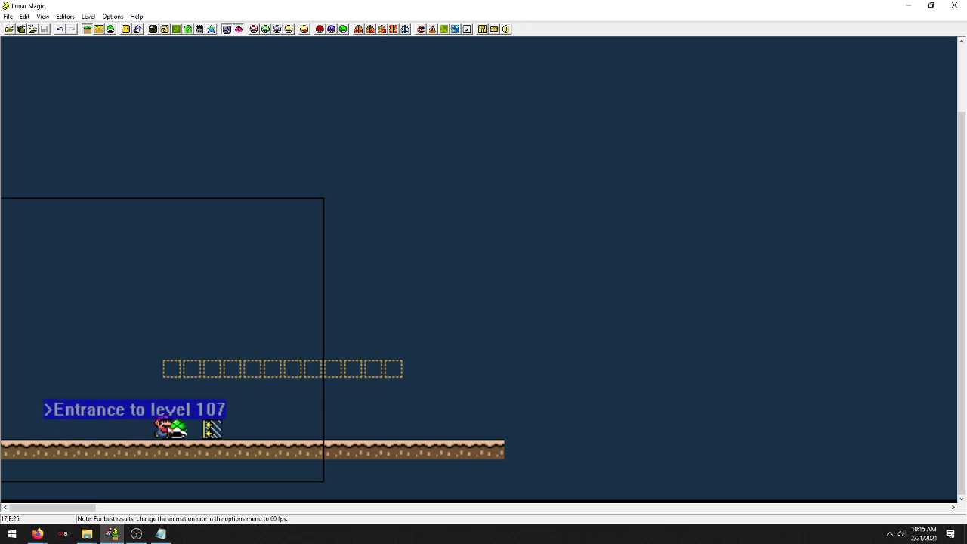
key(Right)
key(z)
key(Down)
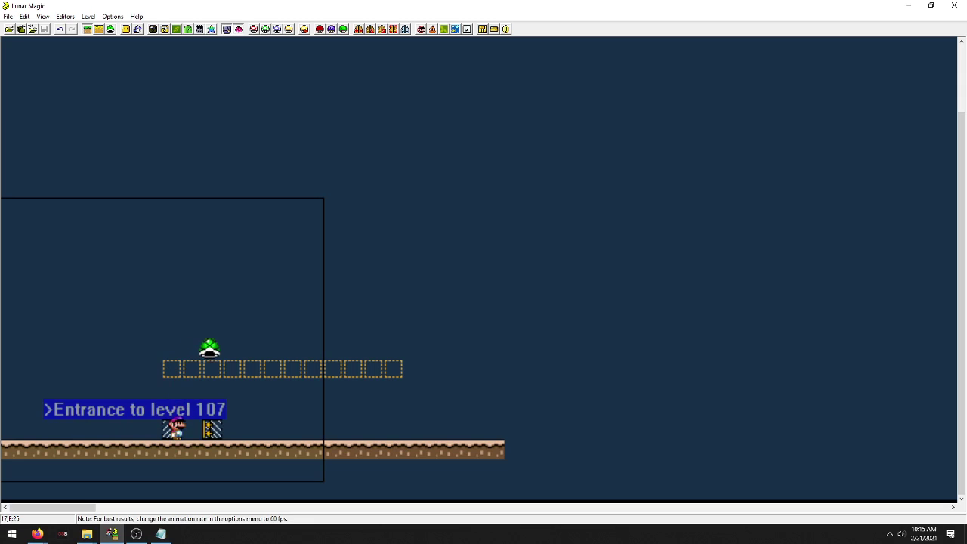
key(Right)
key(z)
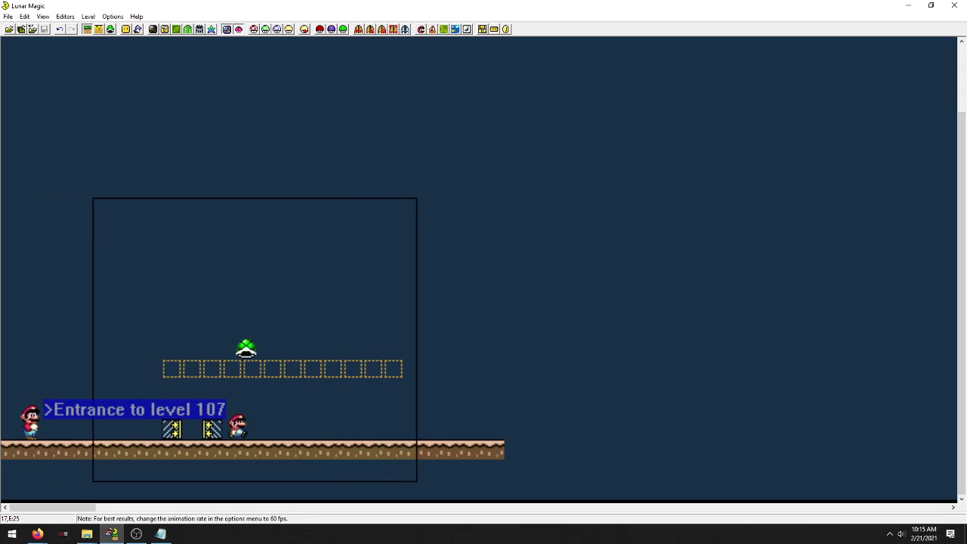
key(z)
key(Right)
key(Left)
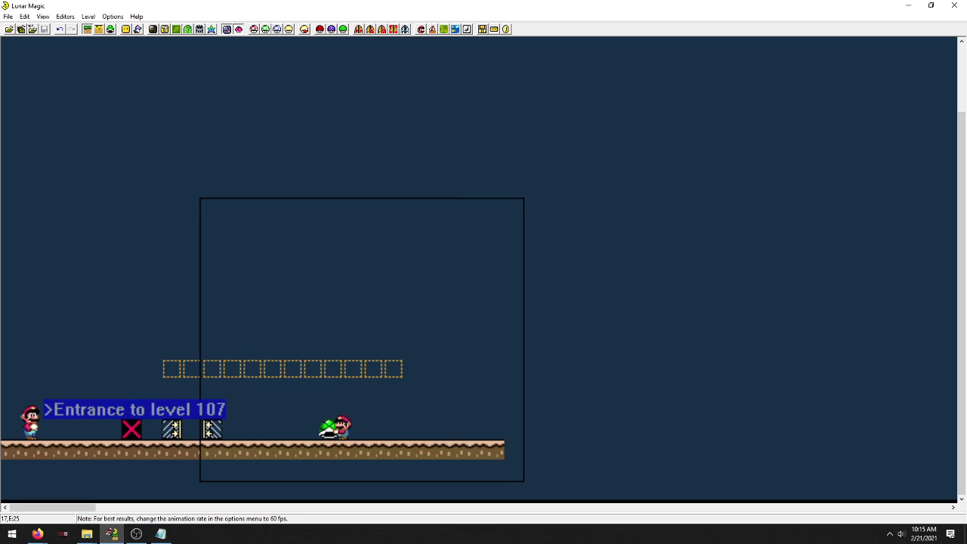
key(z)
key(Down)
key(Left)
key(z)
key(Right)
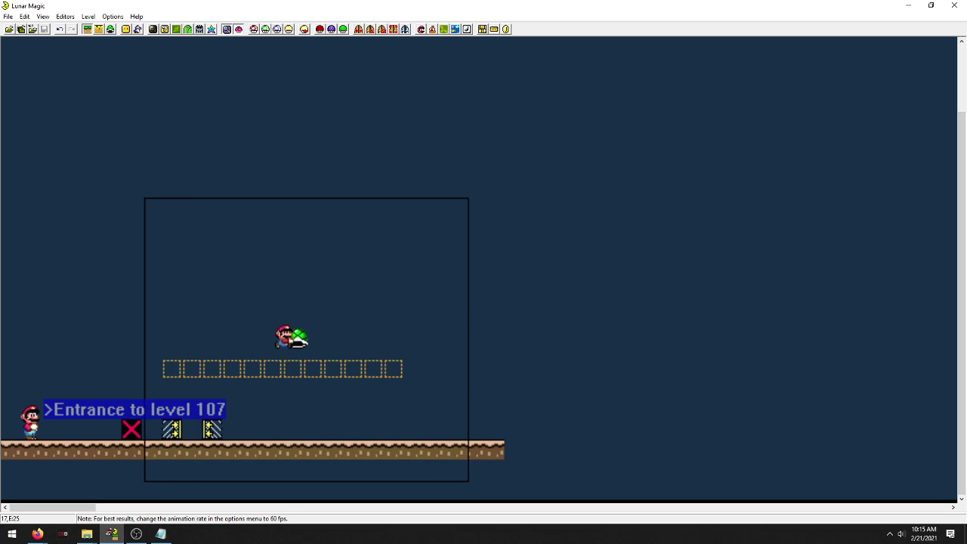
key(Left)
key(z)
key(Right)
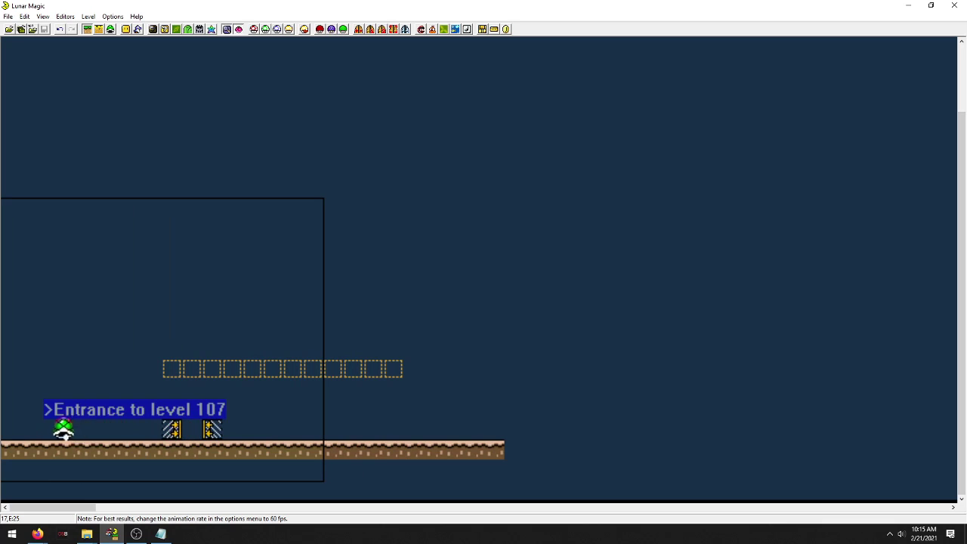
key(z)
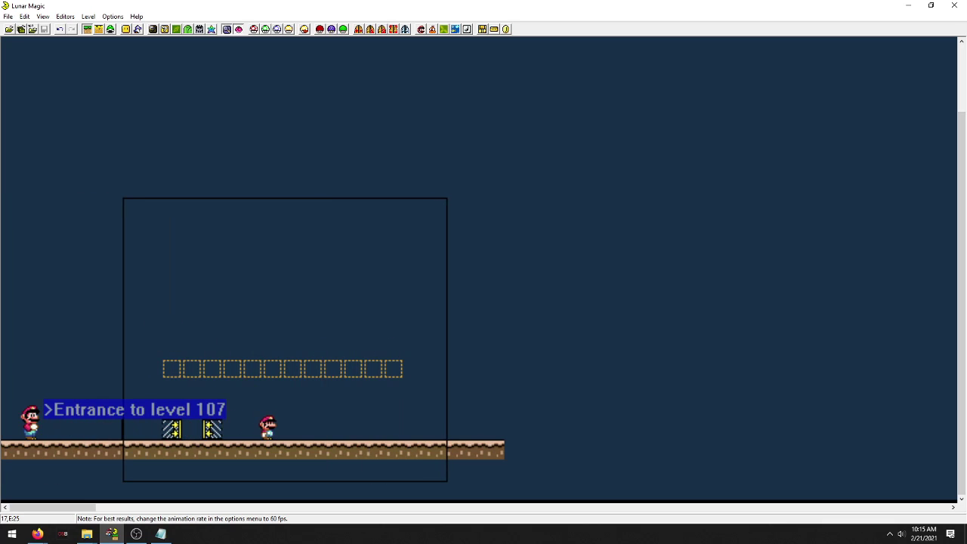
key(Escape)
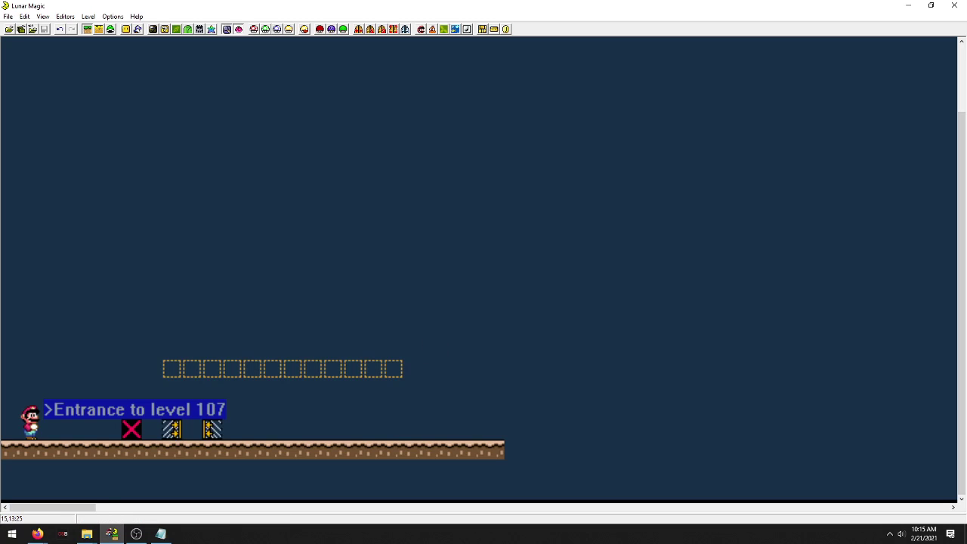
drag(414, 389, 272, 368)
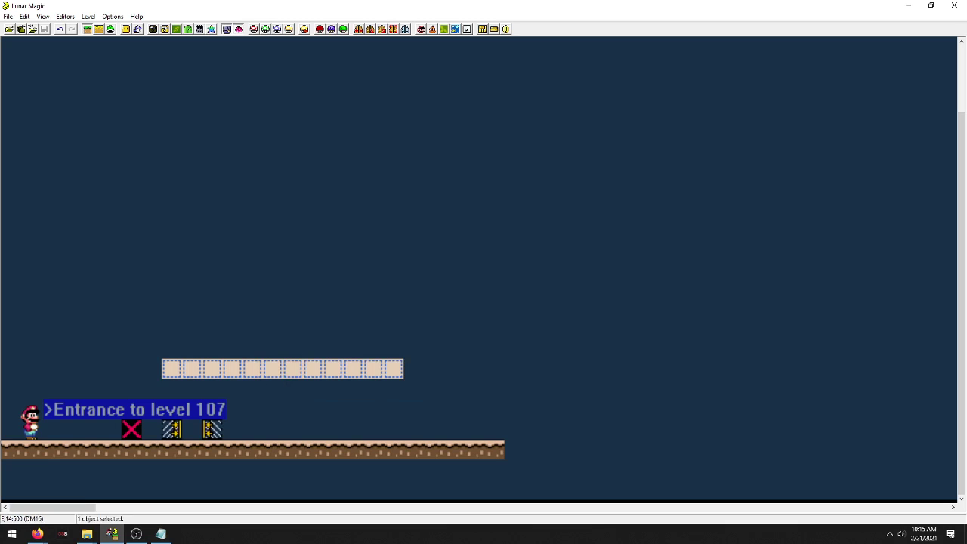
mouse_move(416, 370)
mouse_down()
mouse_move(232, 389)
mouse_move(151, 369)
mouse_move(434, 369)
mouse_up()
click(433, 369)
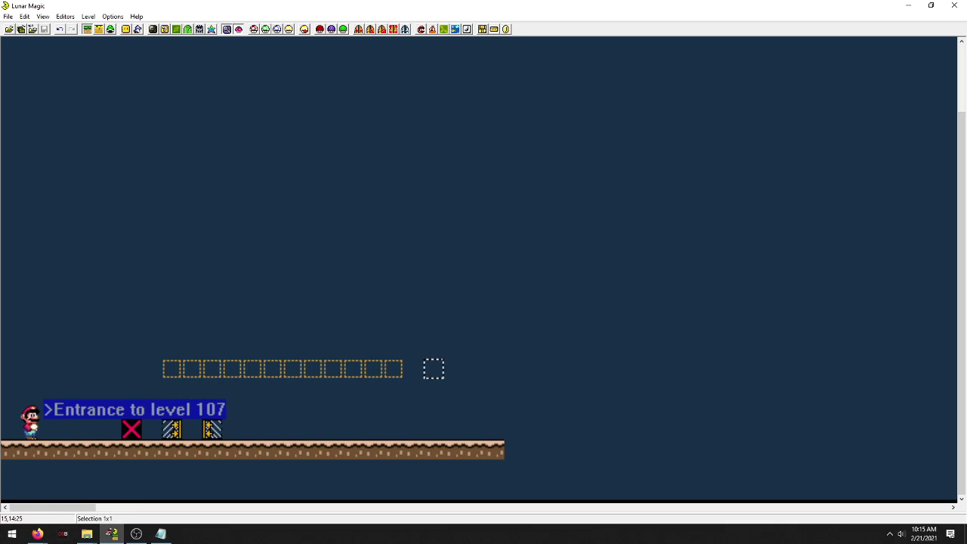